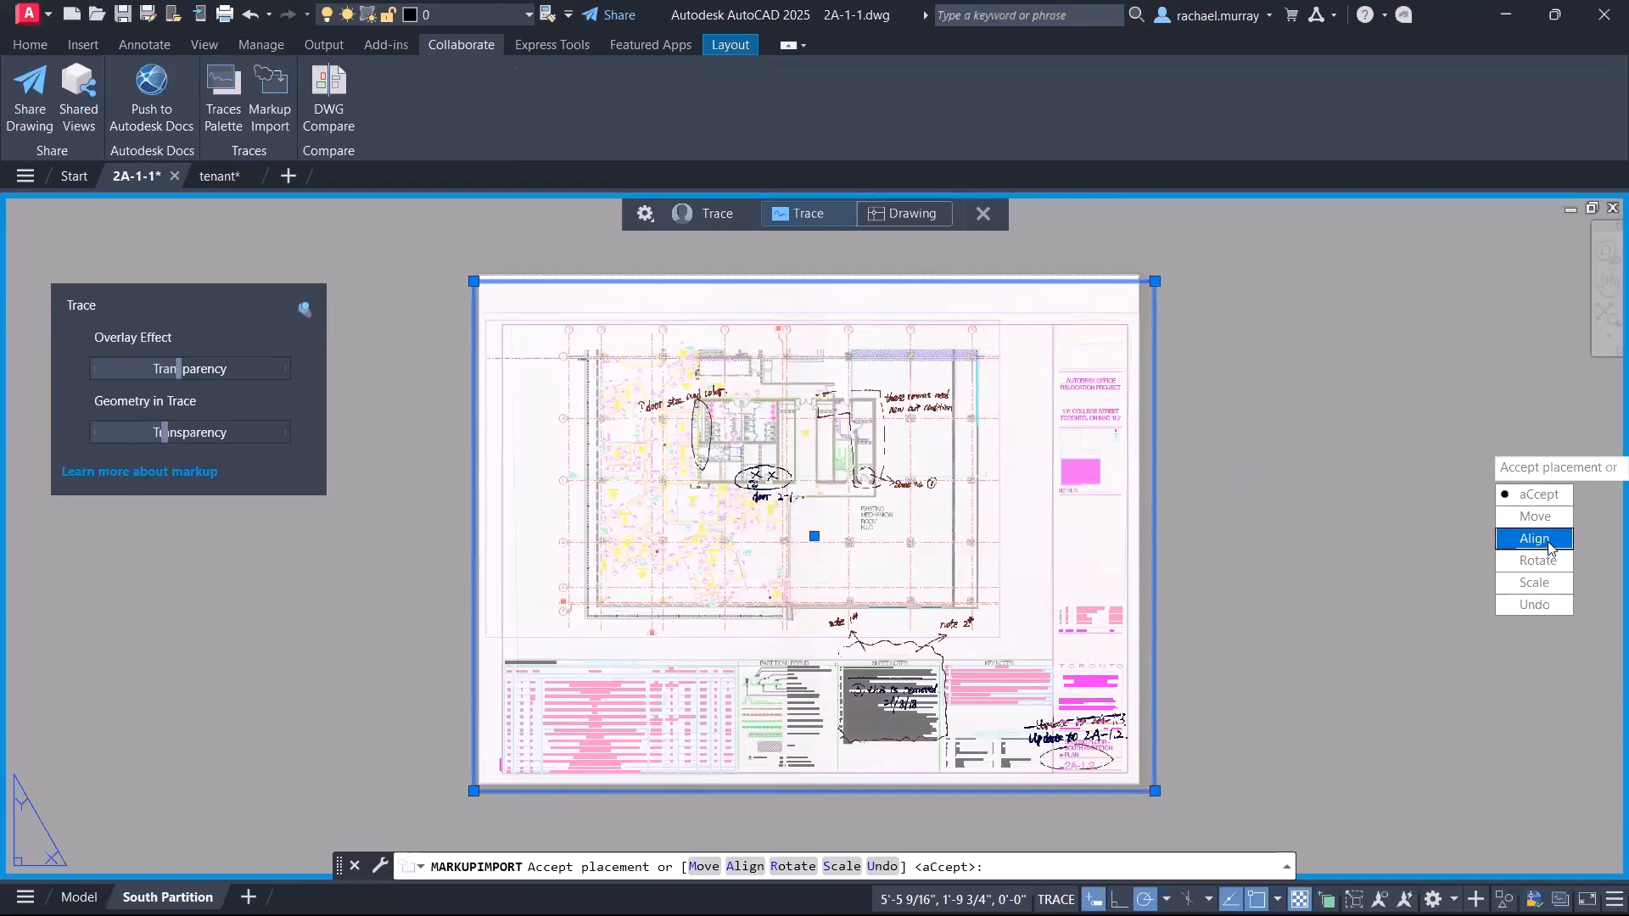
Step: Align the imported markup to the drawing using the sheet border's upper-right corner and a point near grid bubble P, without scaling
left_click(1536, 538)
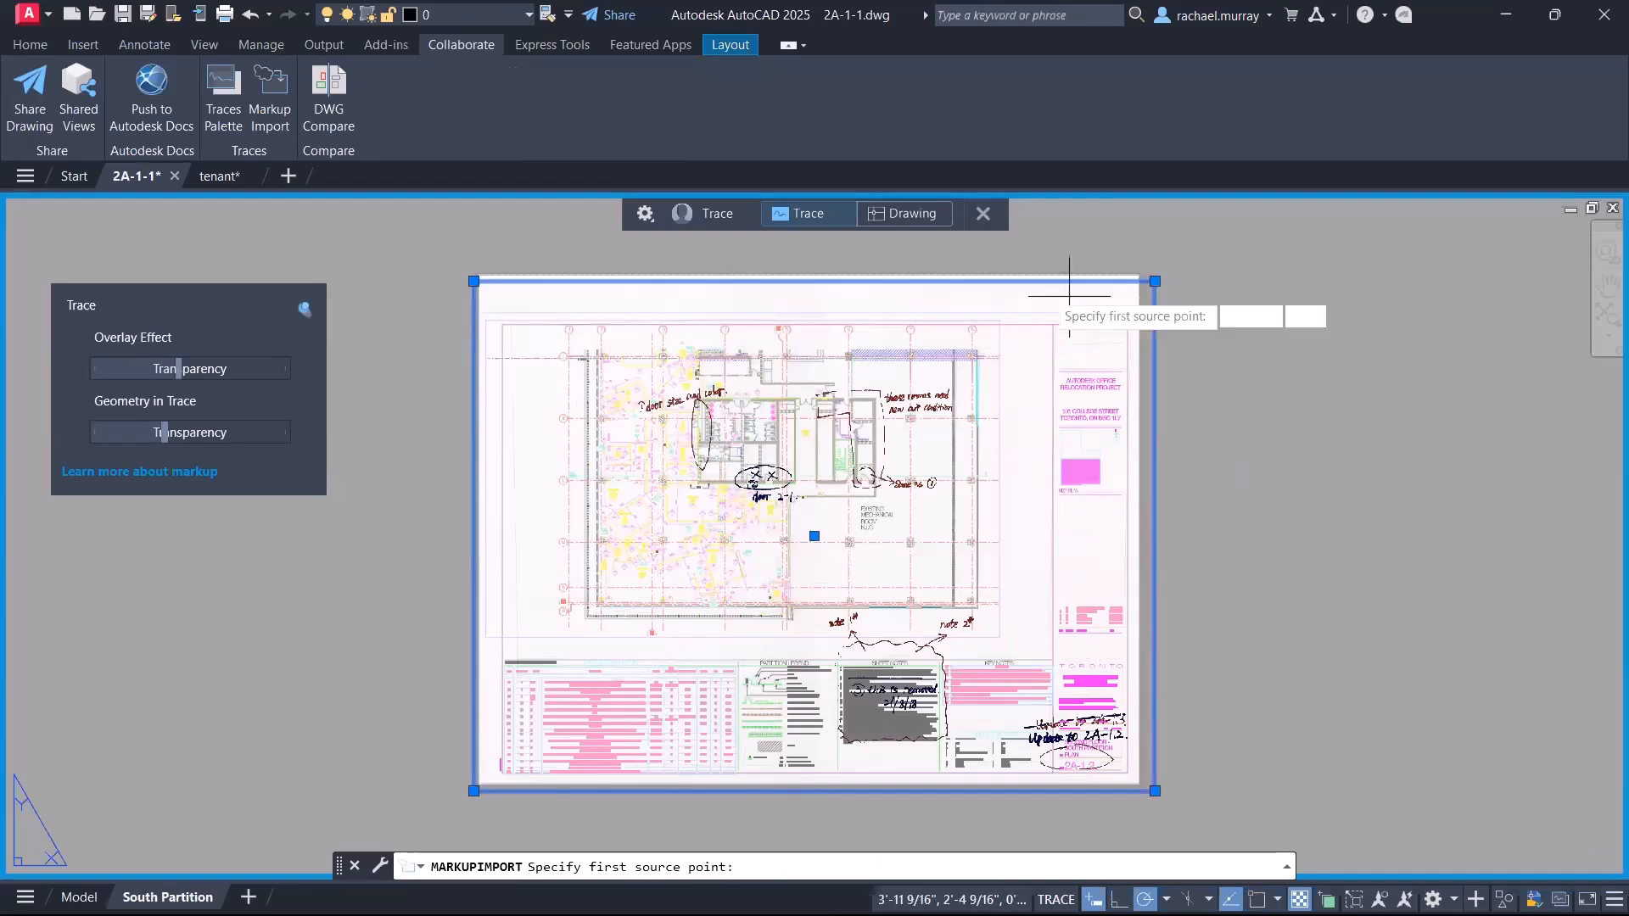
scroll(971, 382, "up", 4)
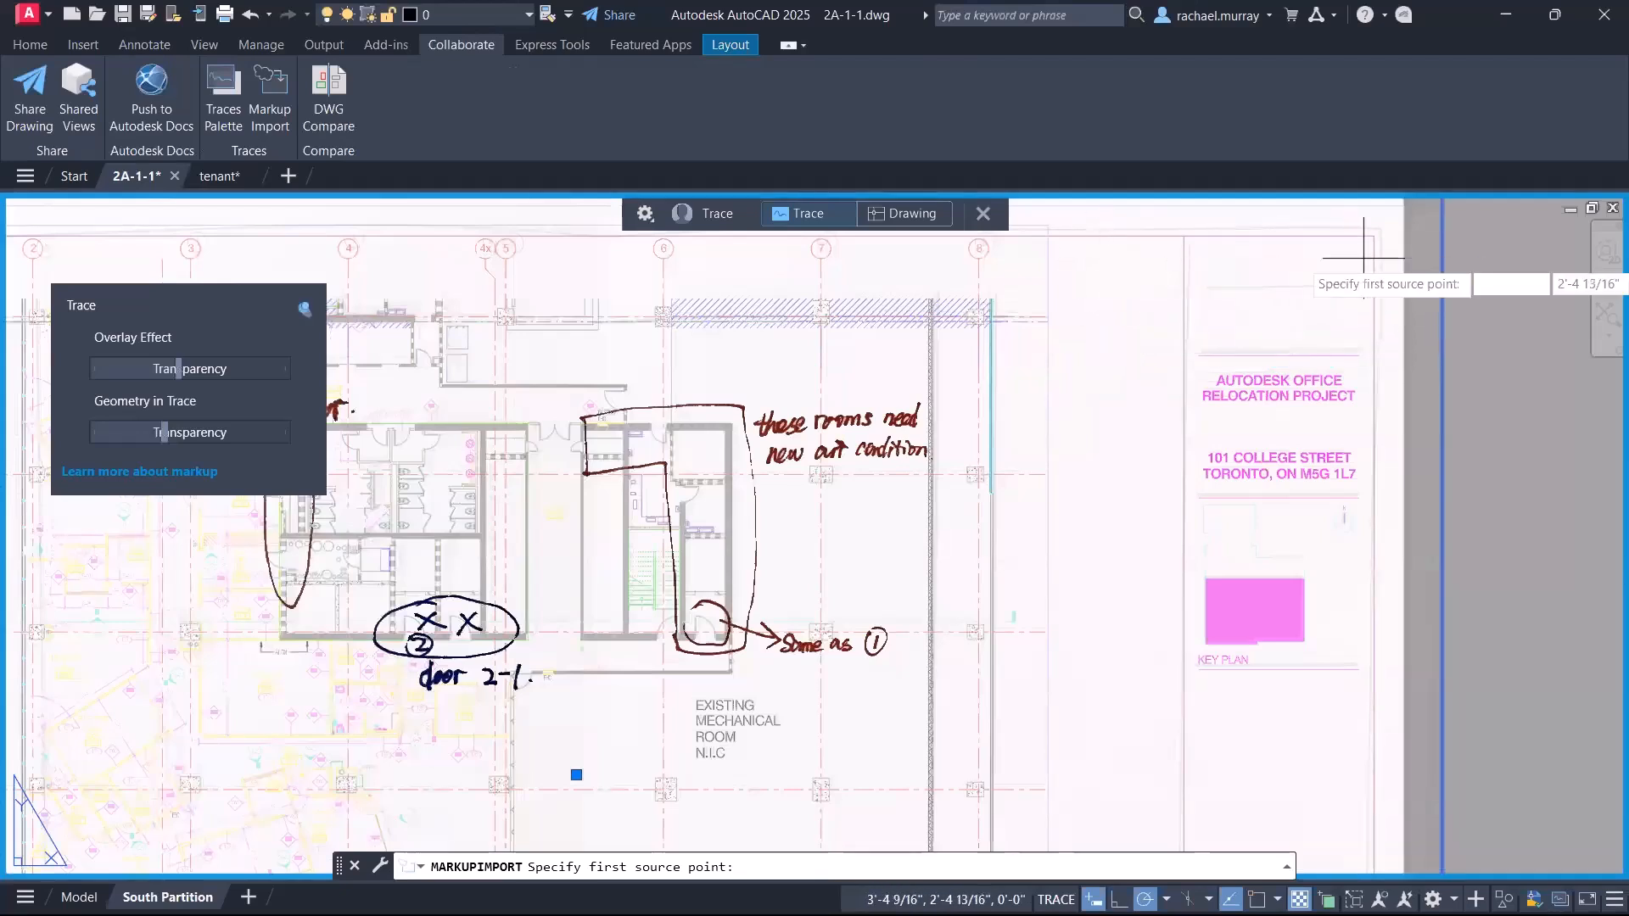
left_click(1380, 231)
left_click(1373, 235)
mouse_move(586, 598)
middle_mouse_down()
mouse_move(804, 472)
mouse_move(1120, 369)
middle_mouse_up()
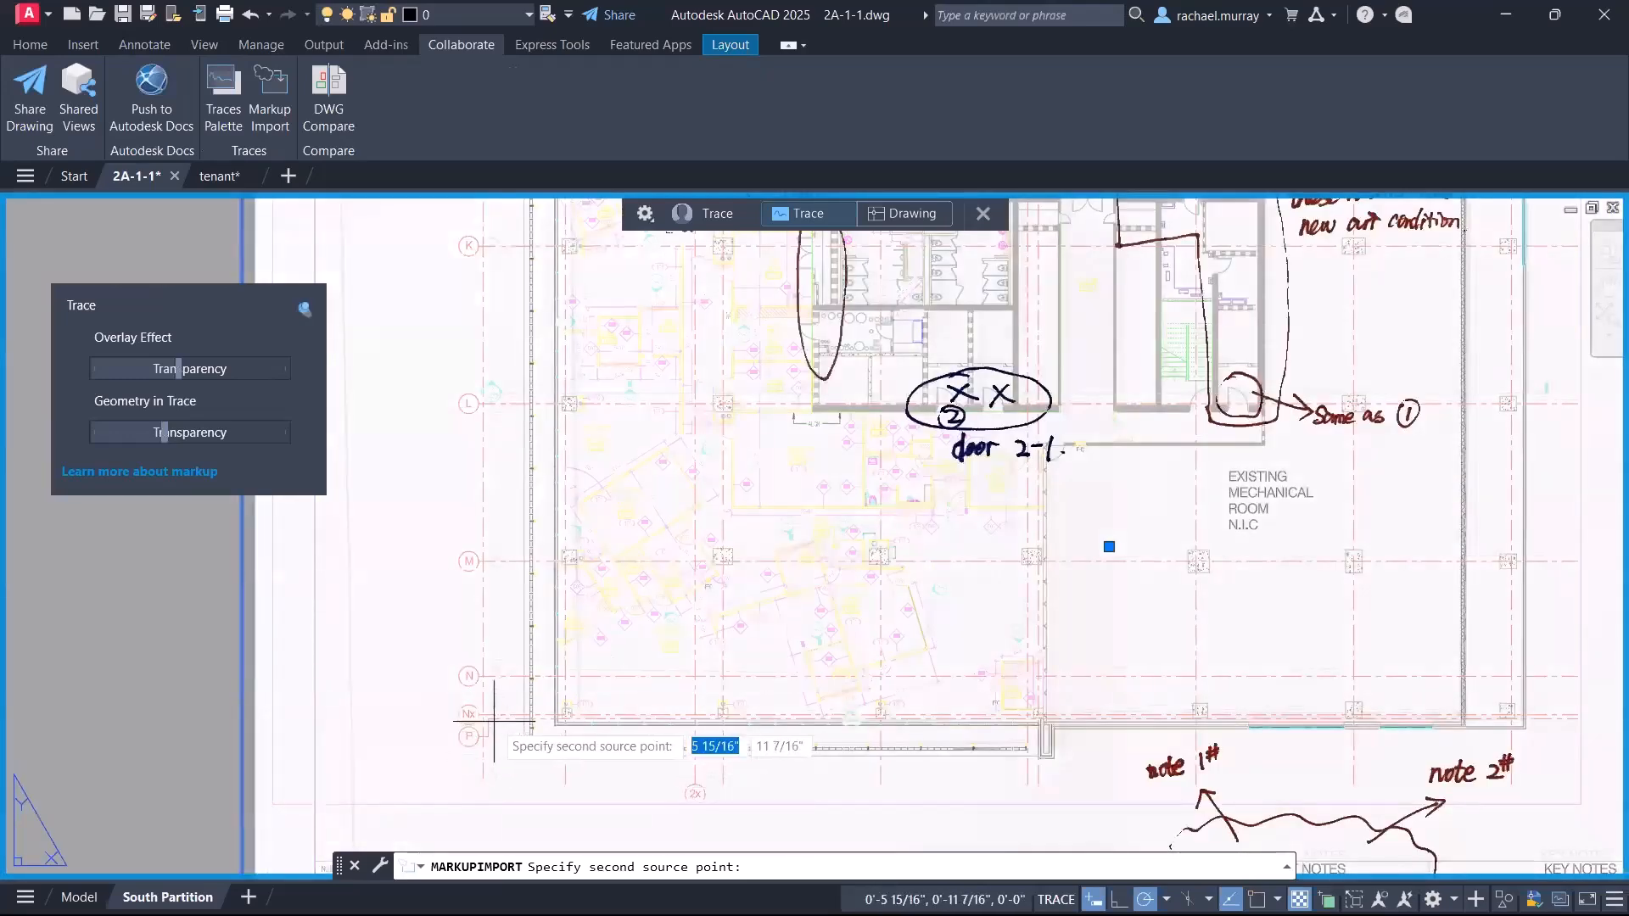
left_click(505, 718)
left_click(491, 721)
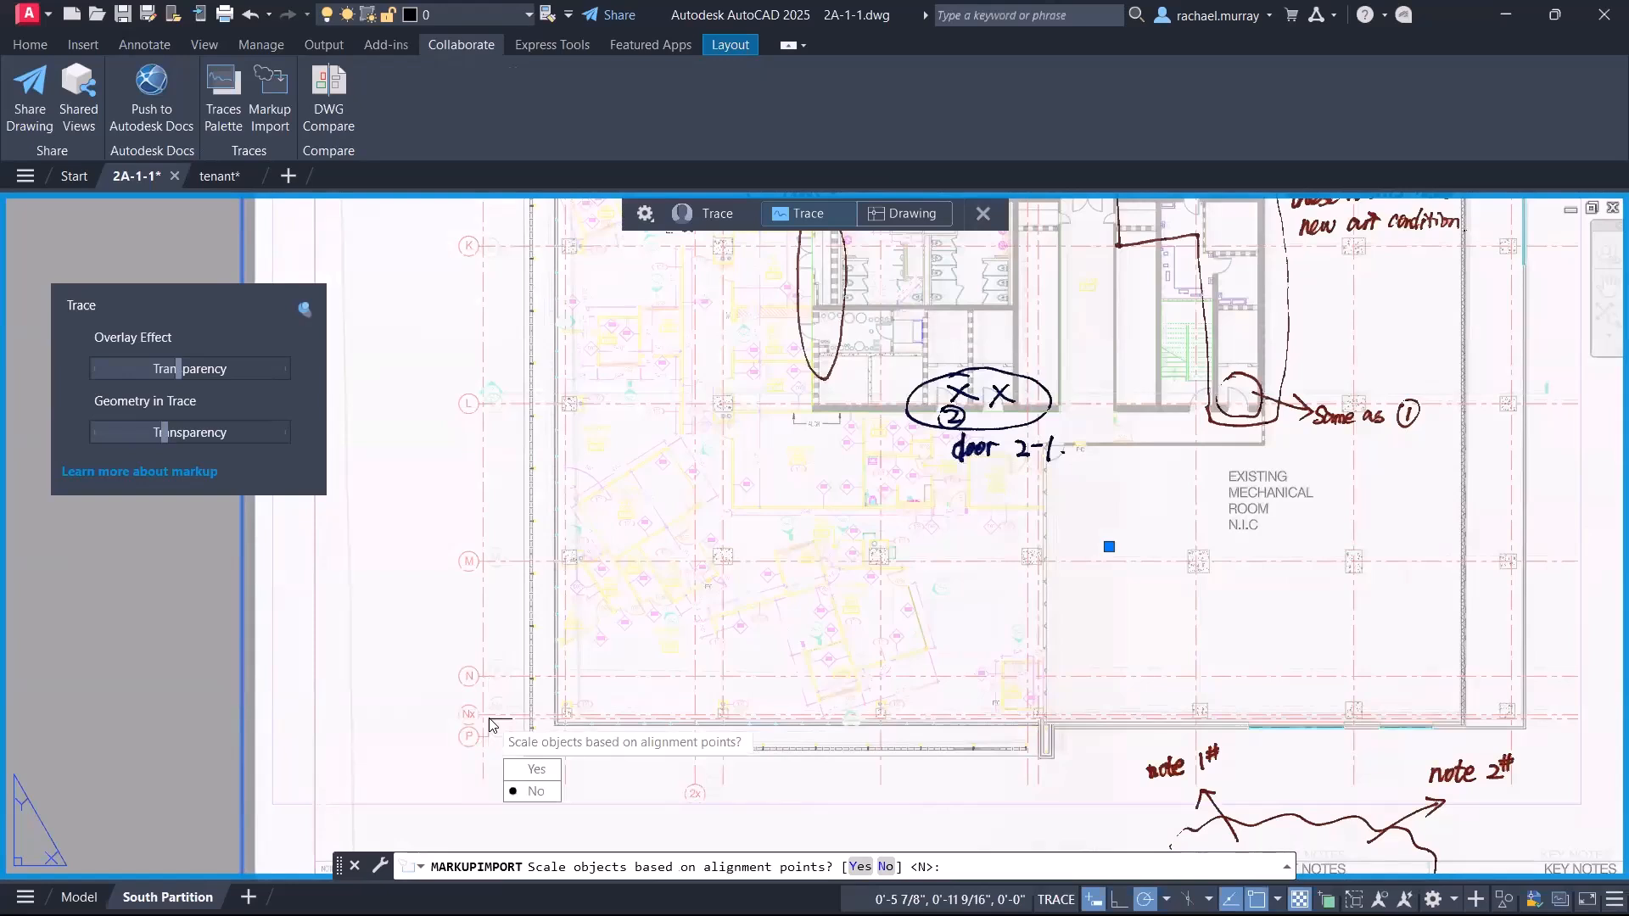
key("Return")
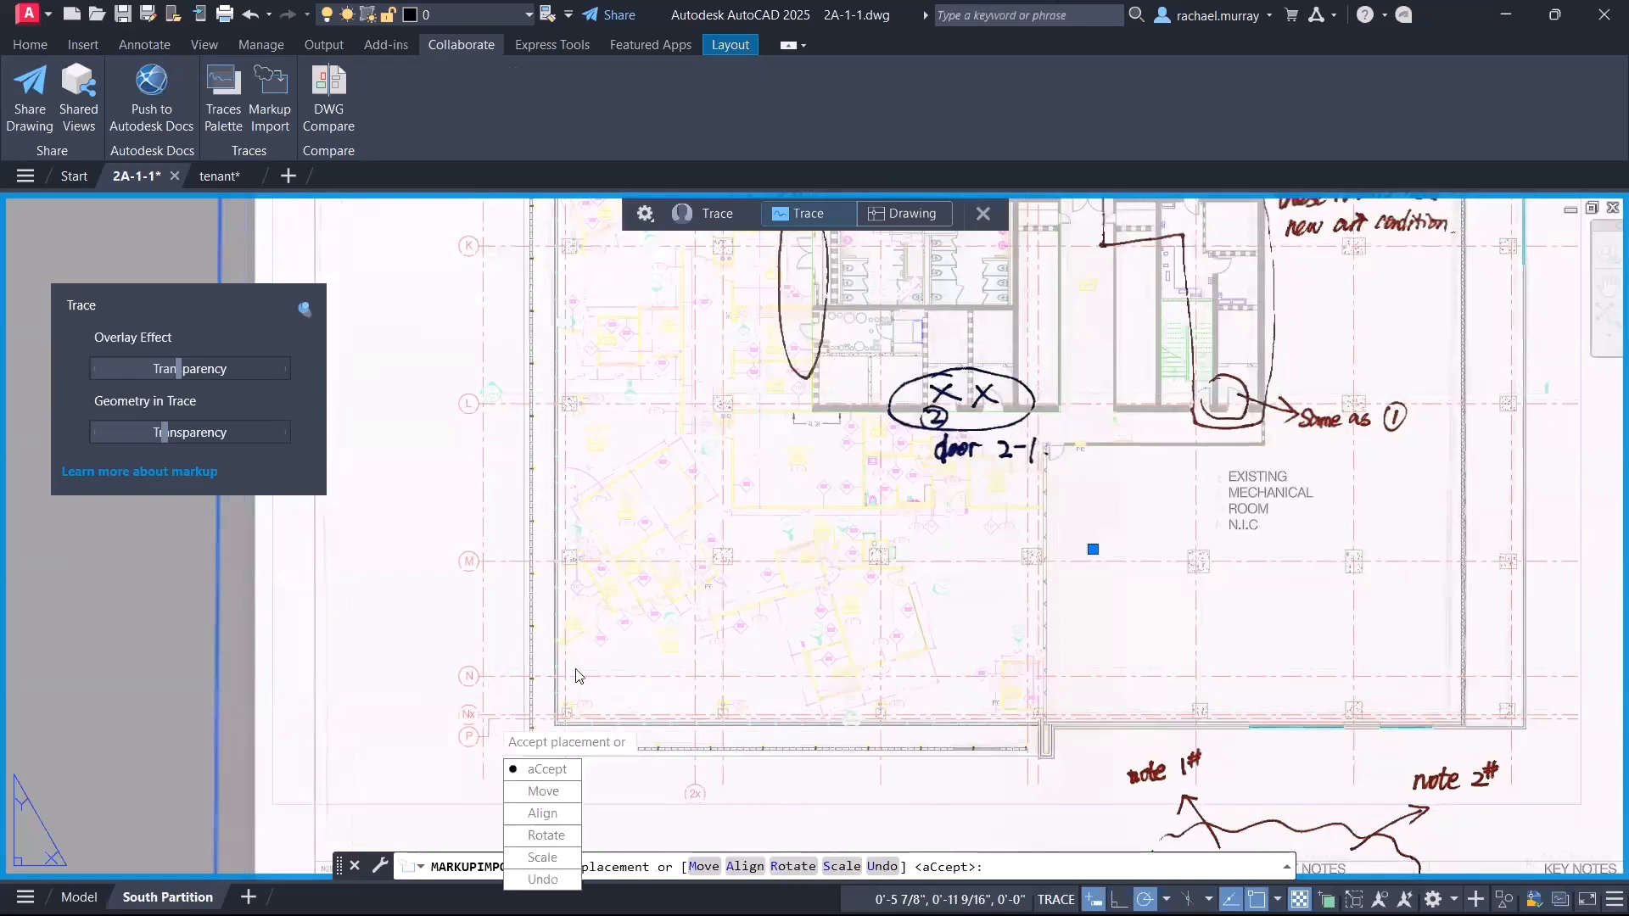
Step: Accept the markup placement and switch from editing the trace to editing the drawing
type("a")
type("c")
key("BackSpace")
key("BackSpace")
type("c")
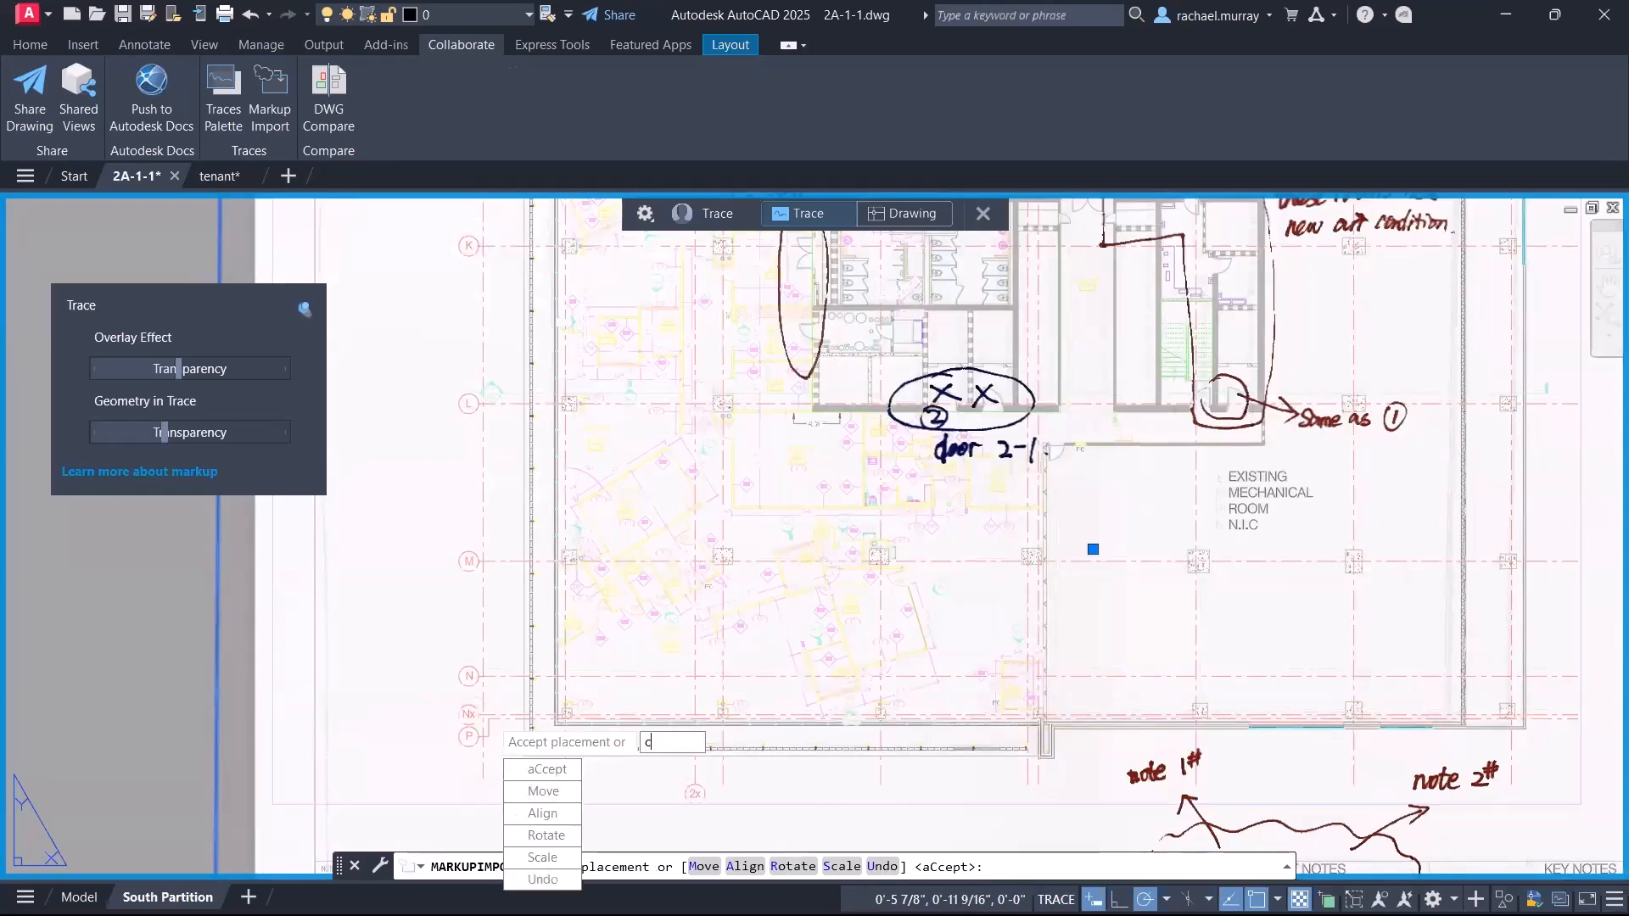
key("Return")
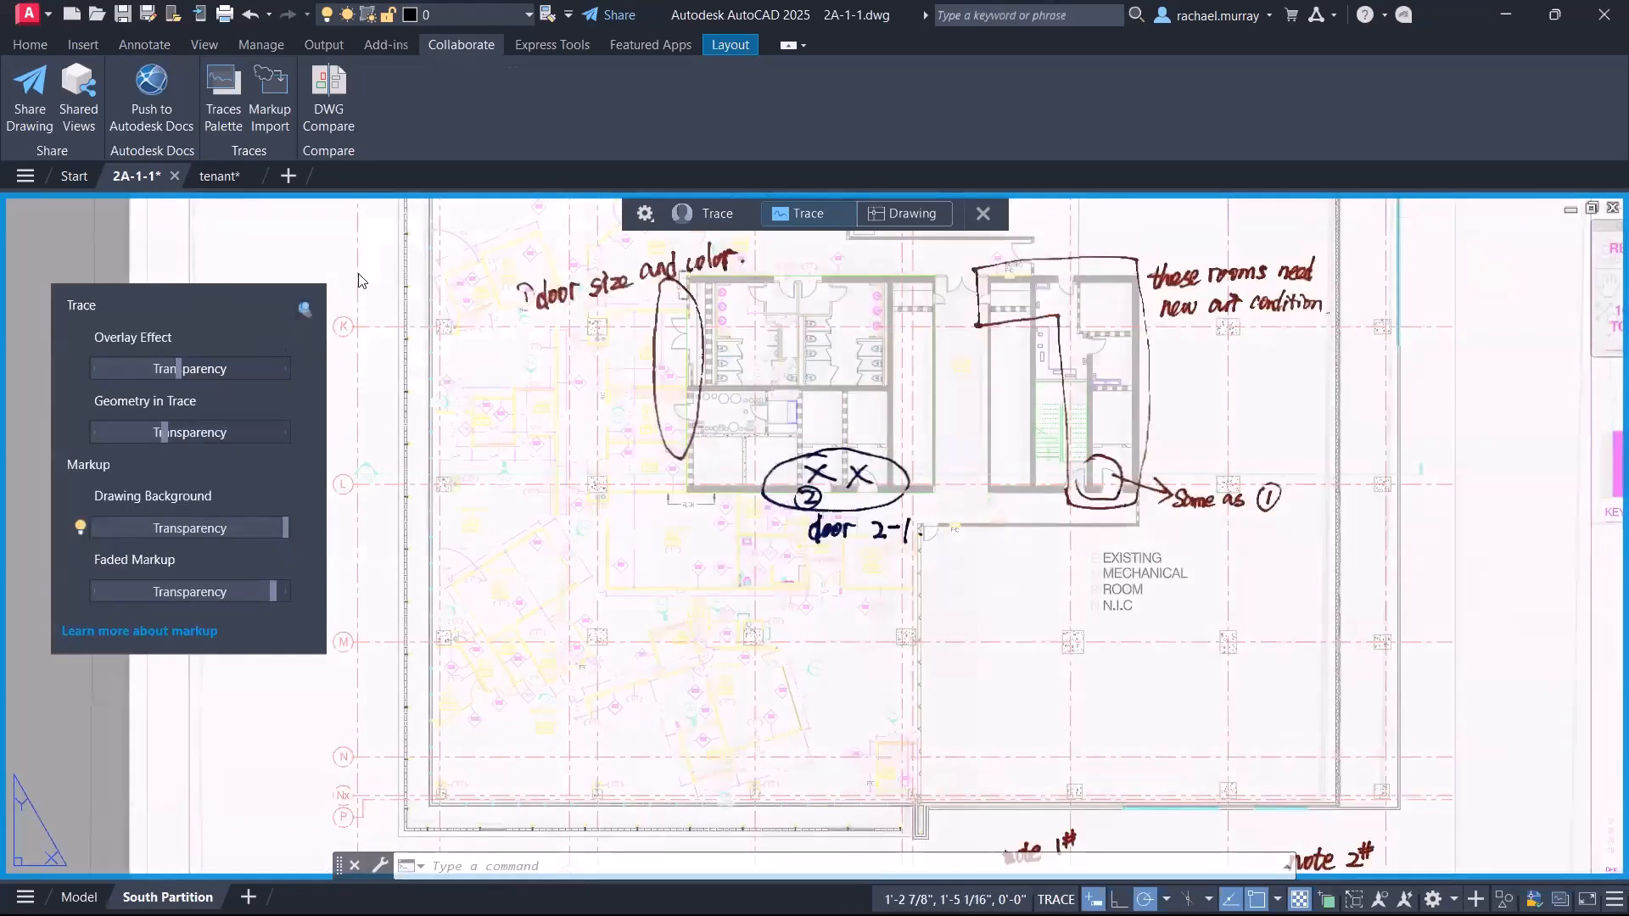
middle_click_drag(937, 449, 892, 546)
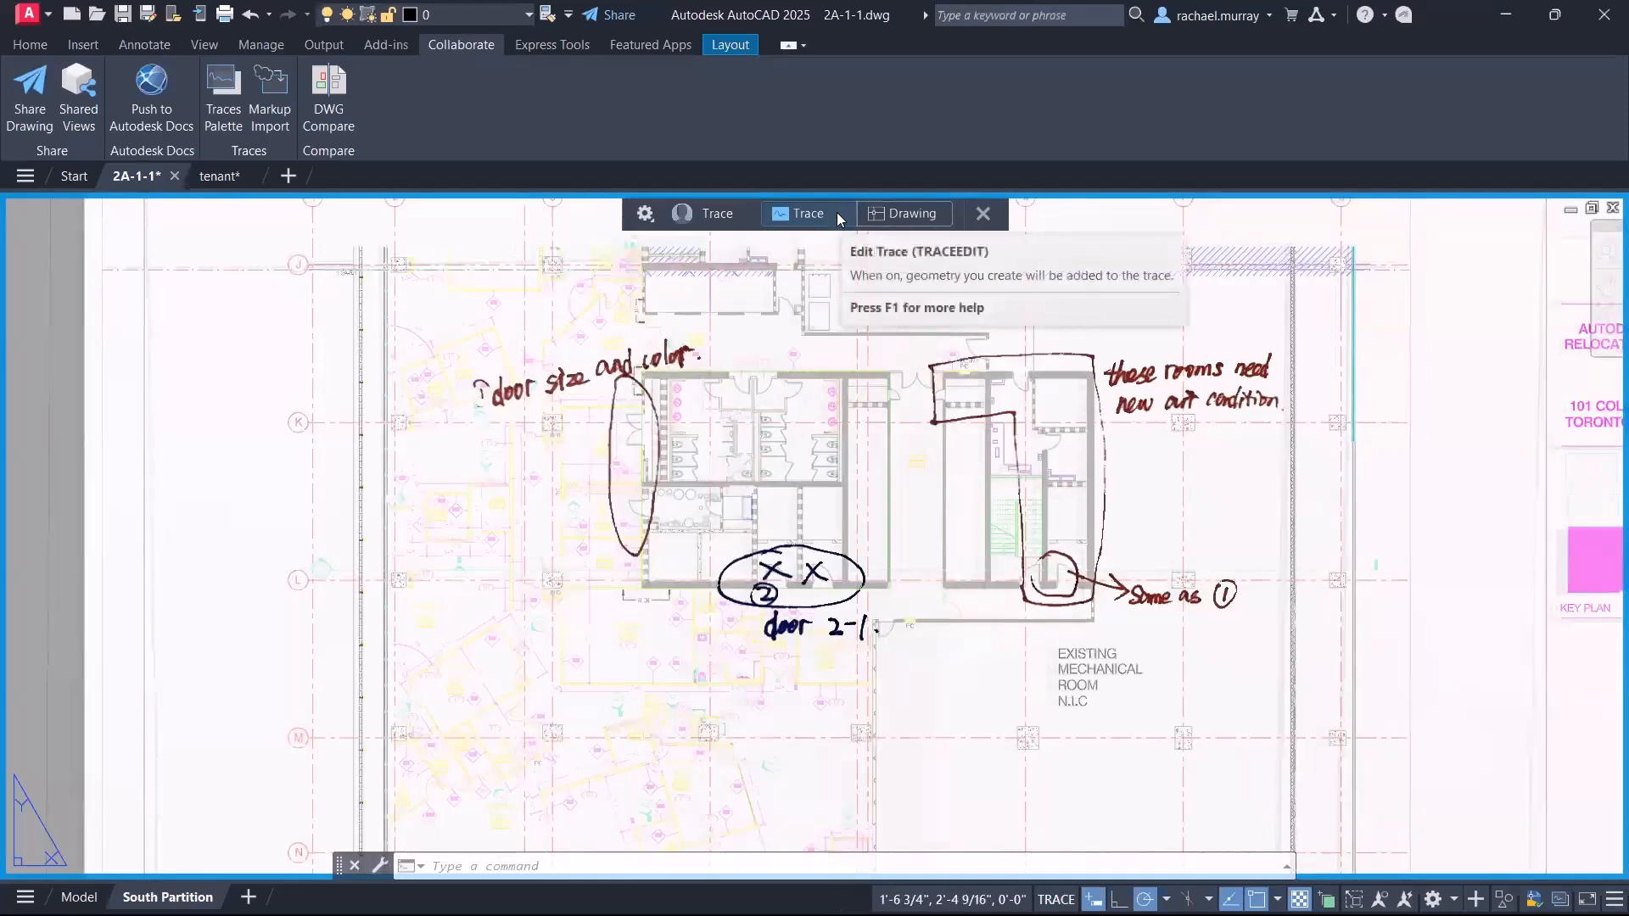
left_click(940, 221)
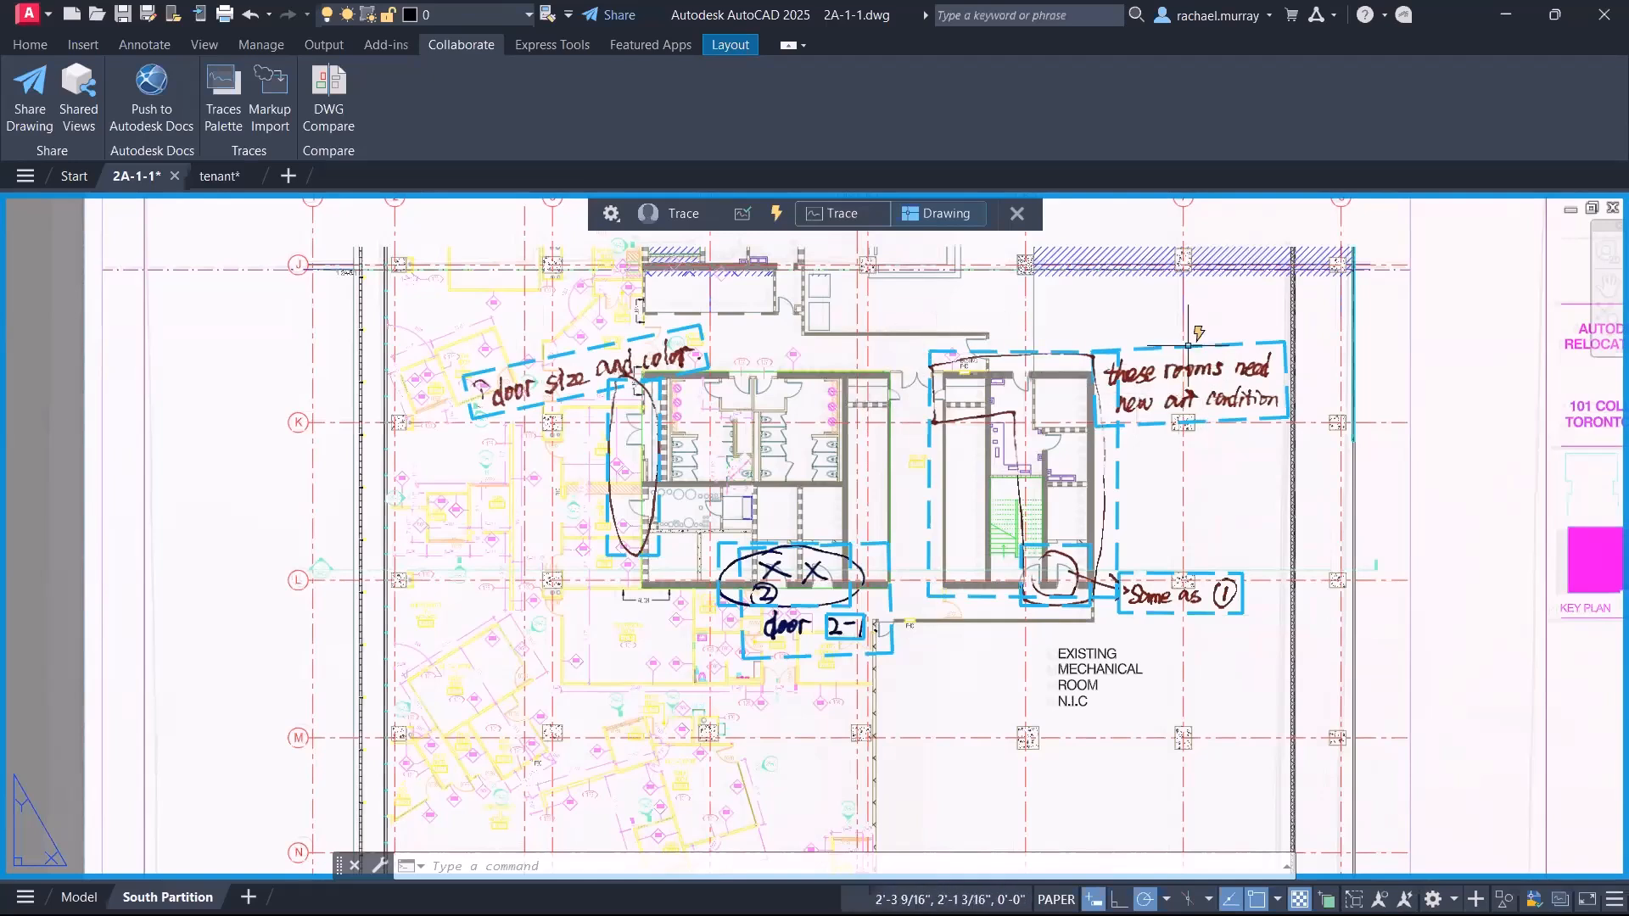
Step: Review the Markup Assist options for the handwritten "these rooms need" note, then close them without inserting anything
left_click(1161, 366)
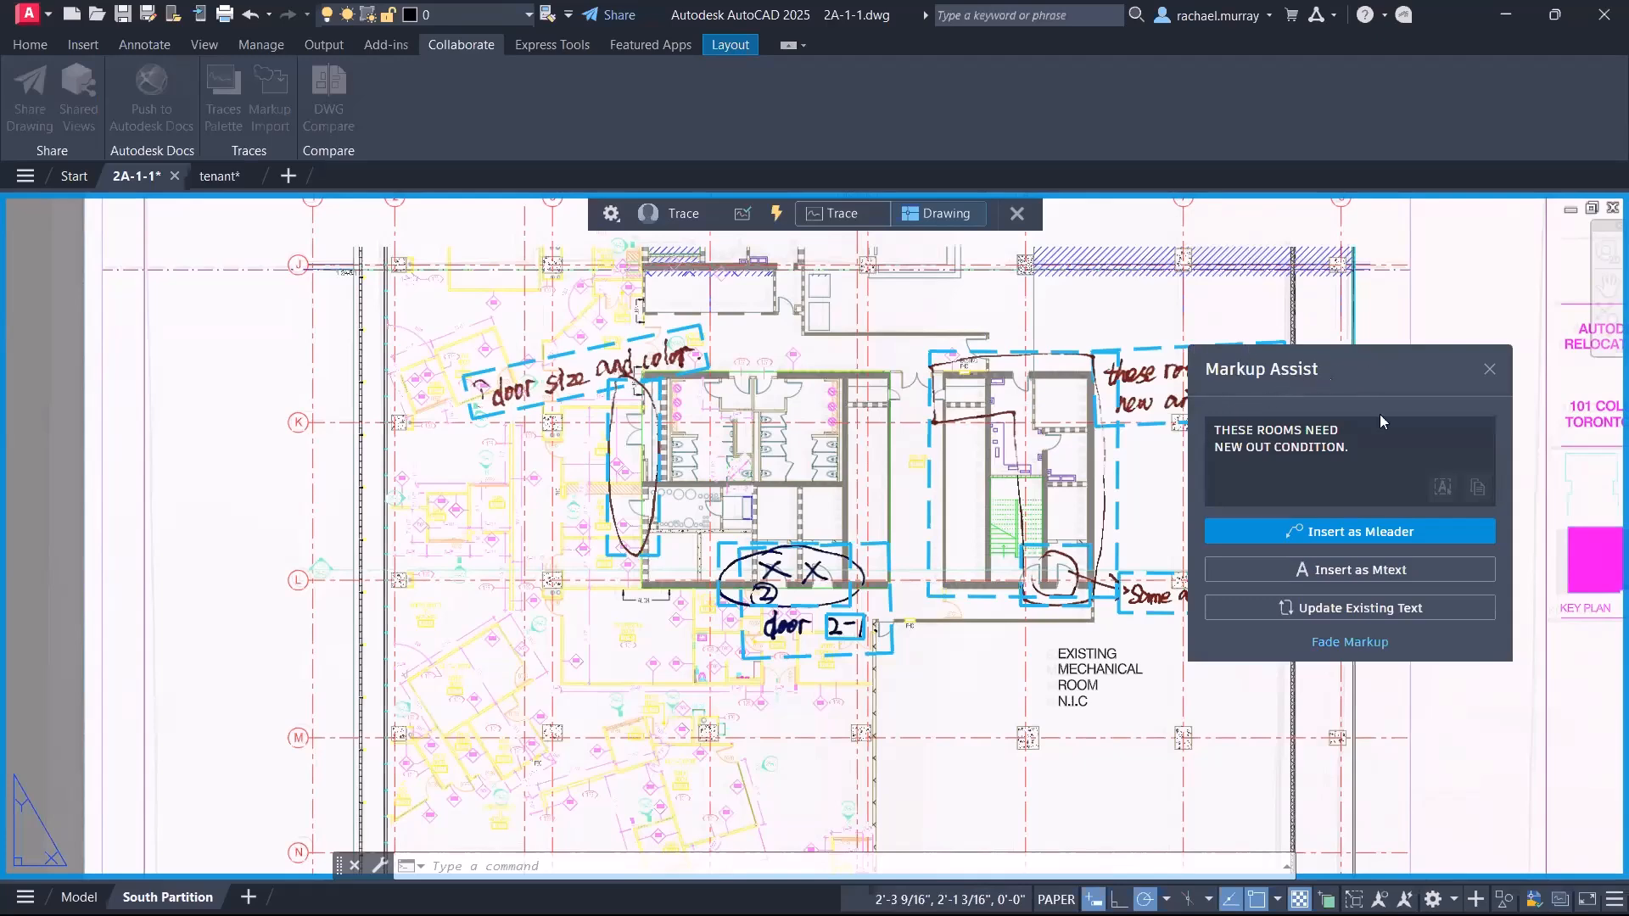
left_click_drag(1327, 375, 1388, 418)
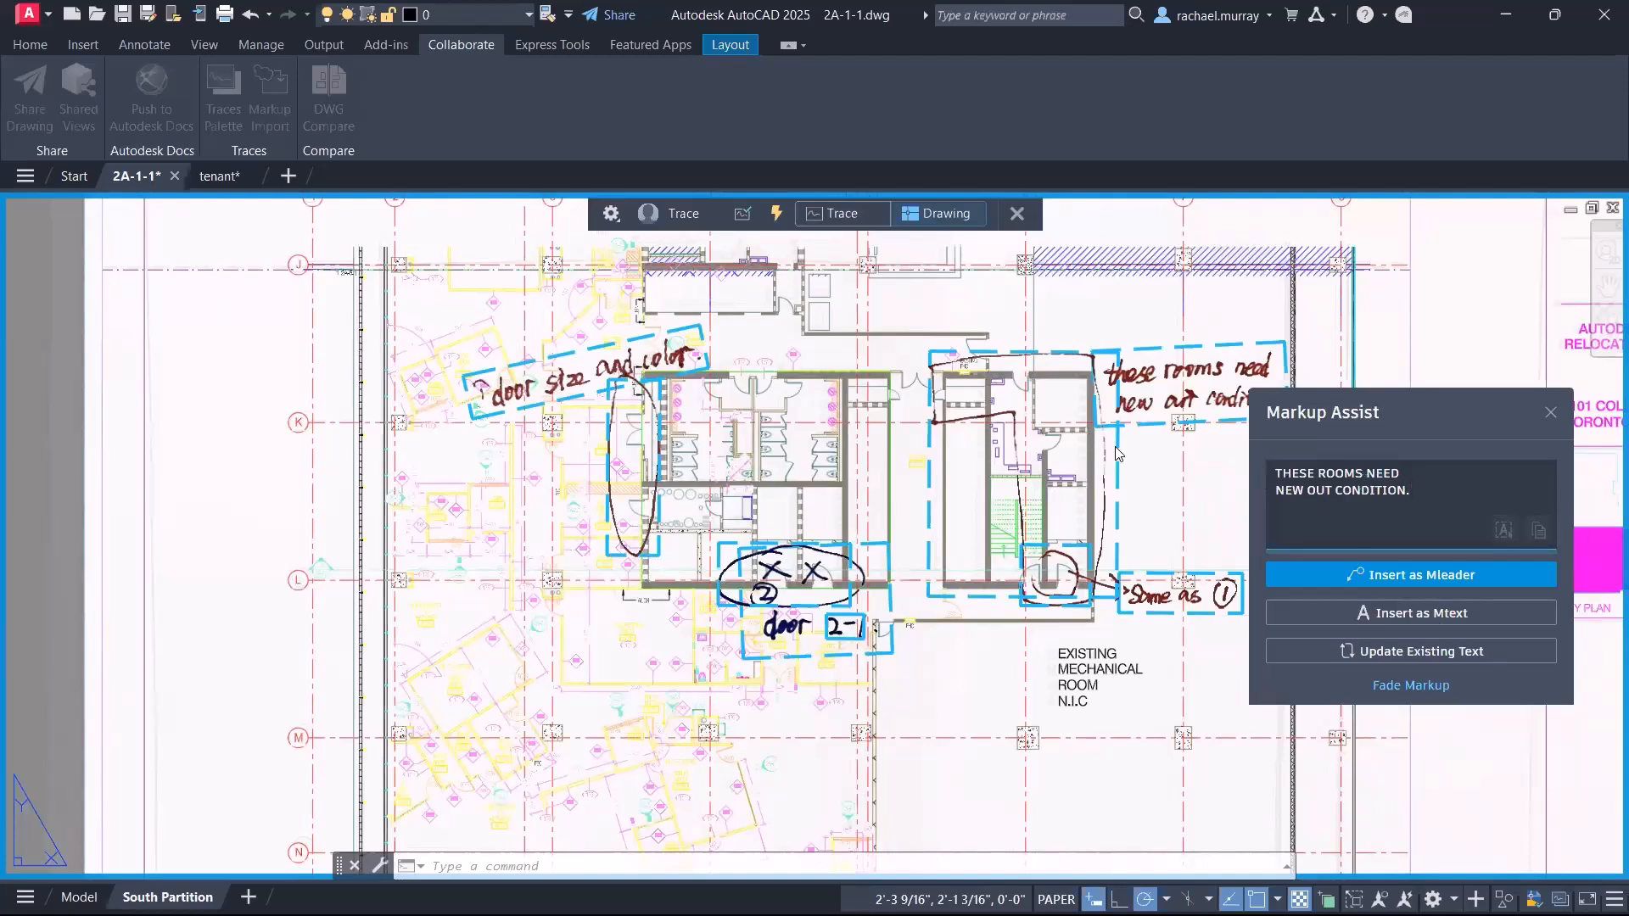
left_click(1551, 413)
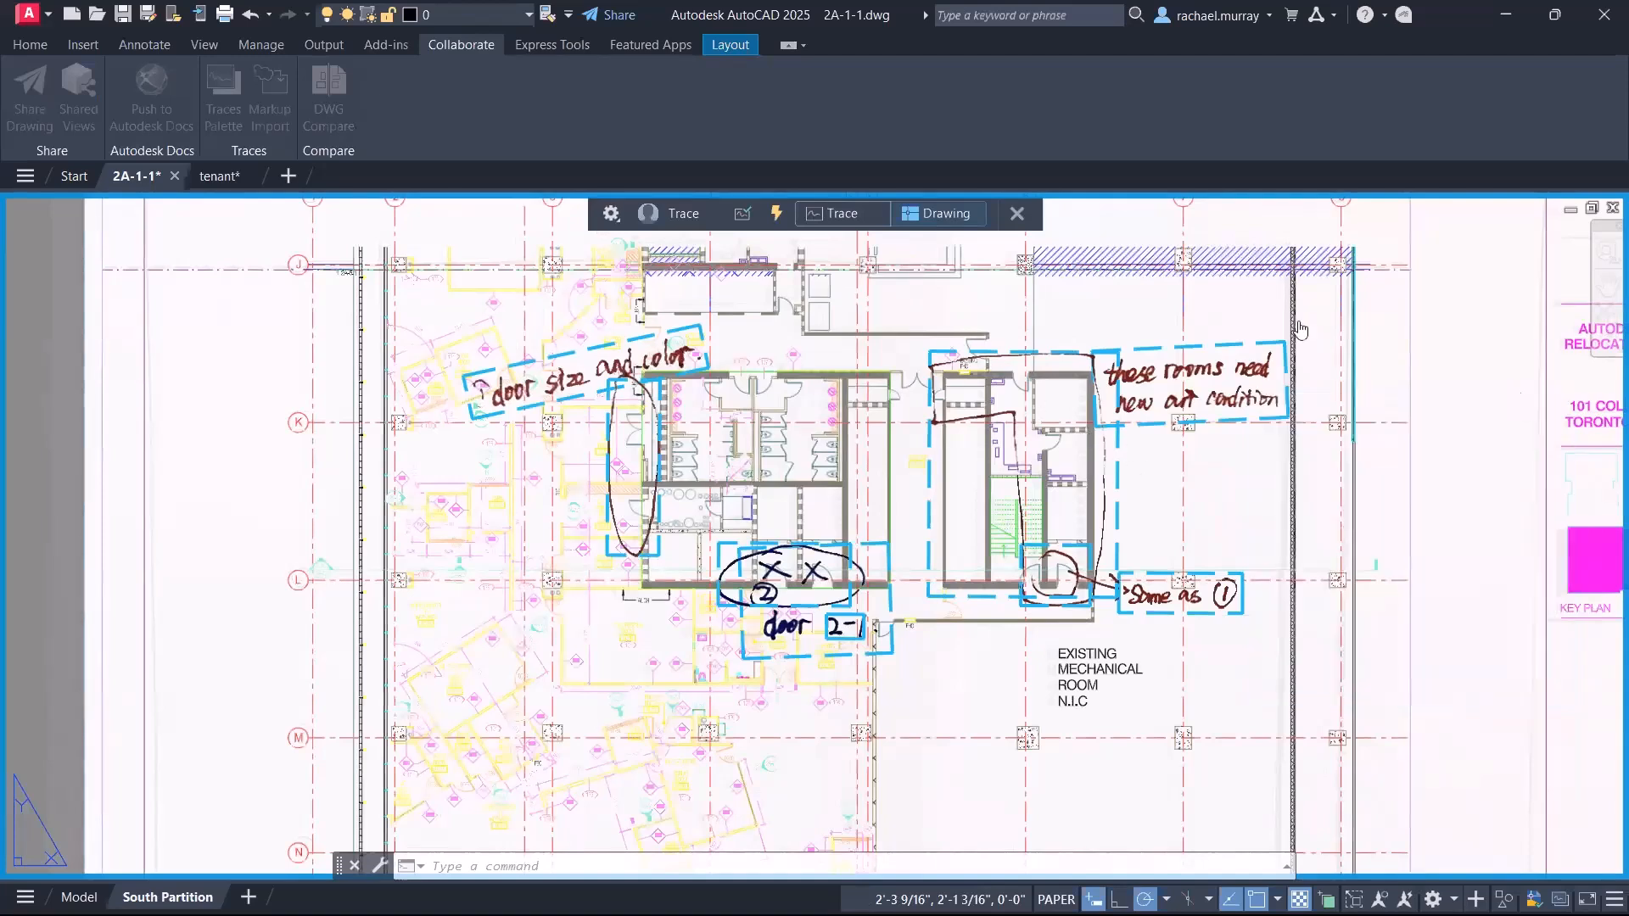
Step: Insert the hand-drawn boundary around the rooms by the staircase as a polygonal revcloud with Markup Assist
left_click(957, 342)
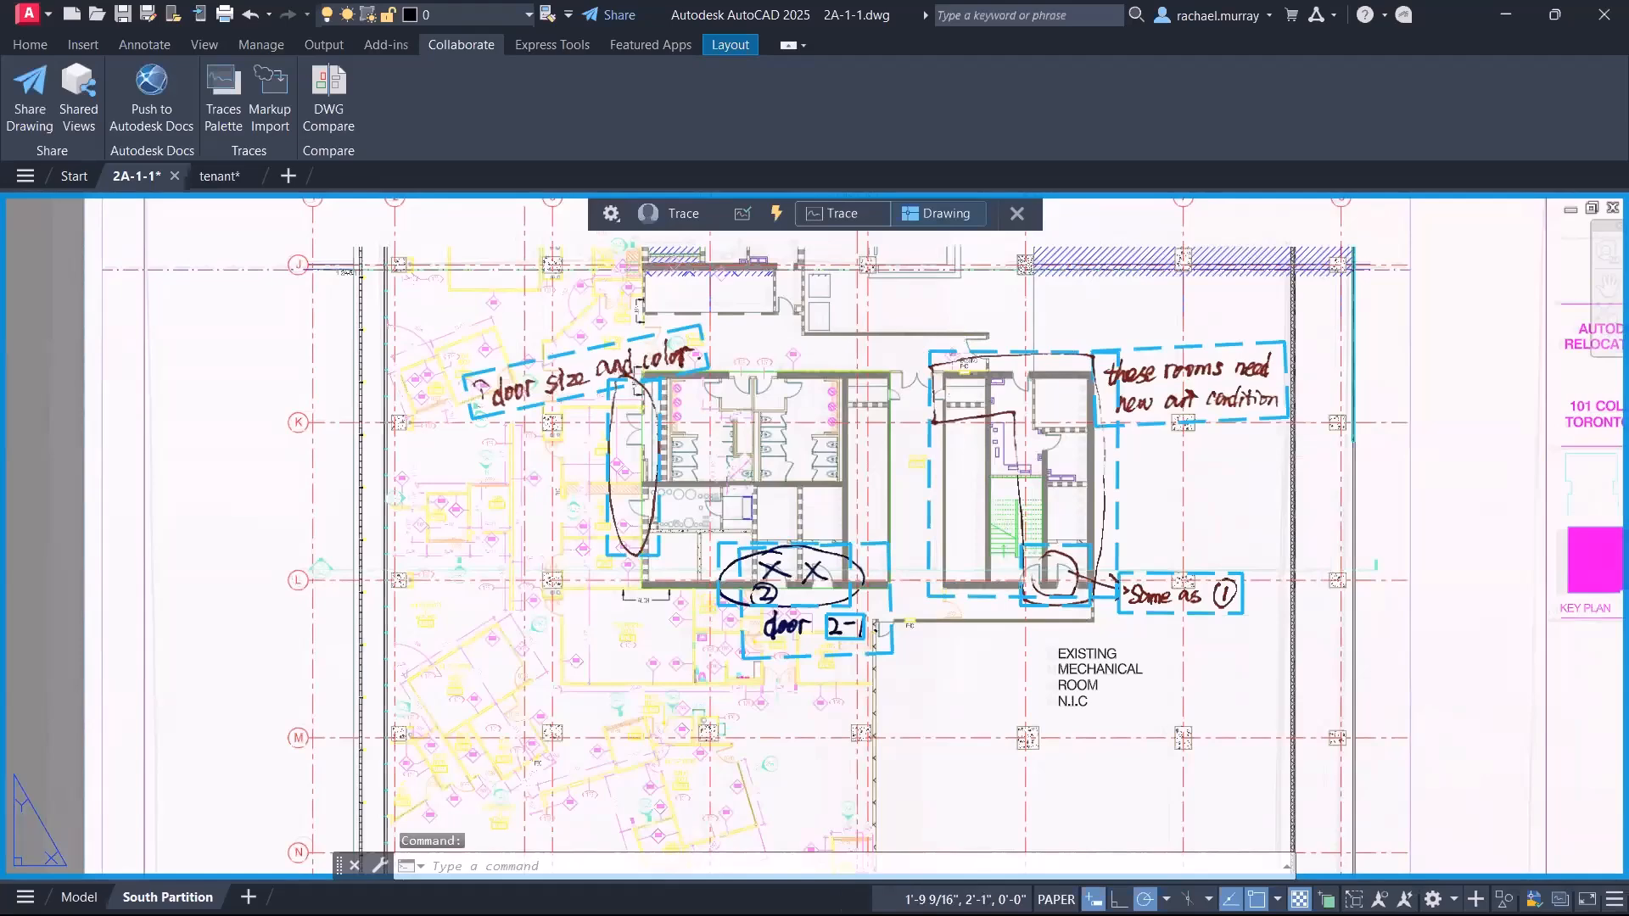
left_click_drag(1133, 377, 1077, 639)
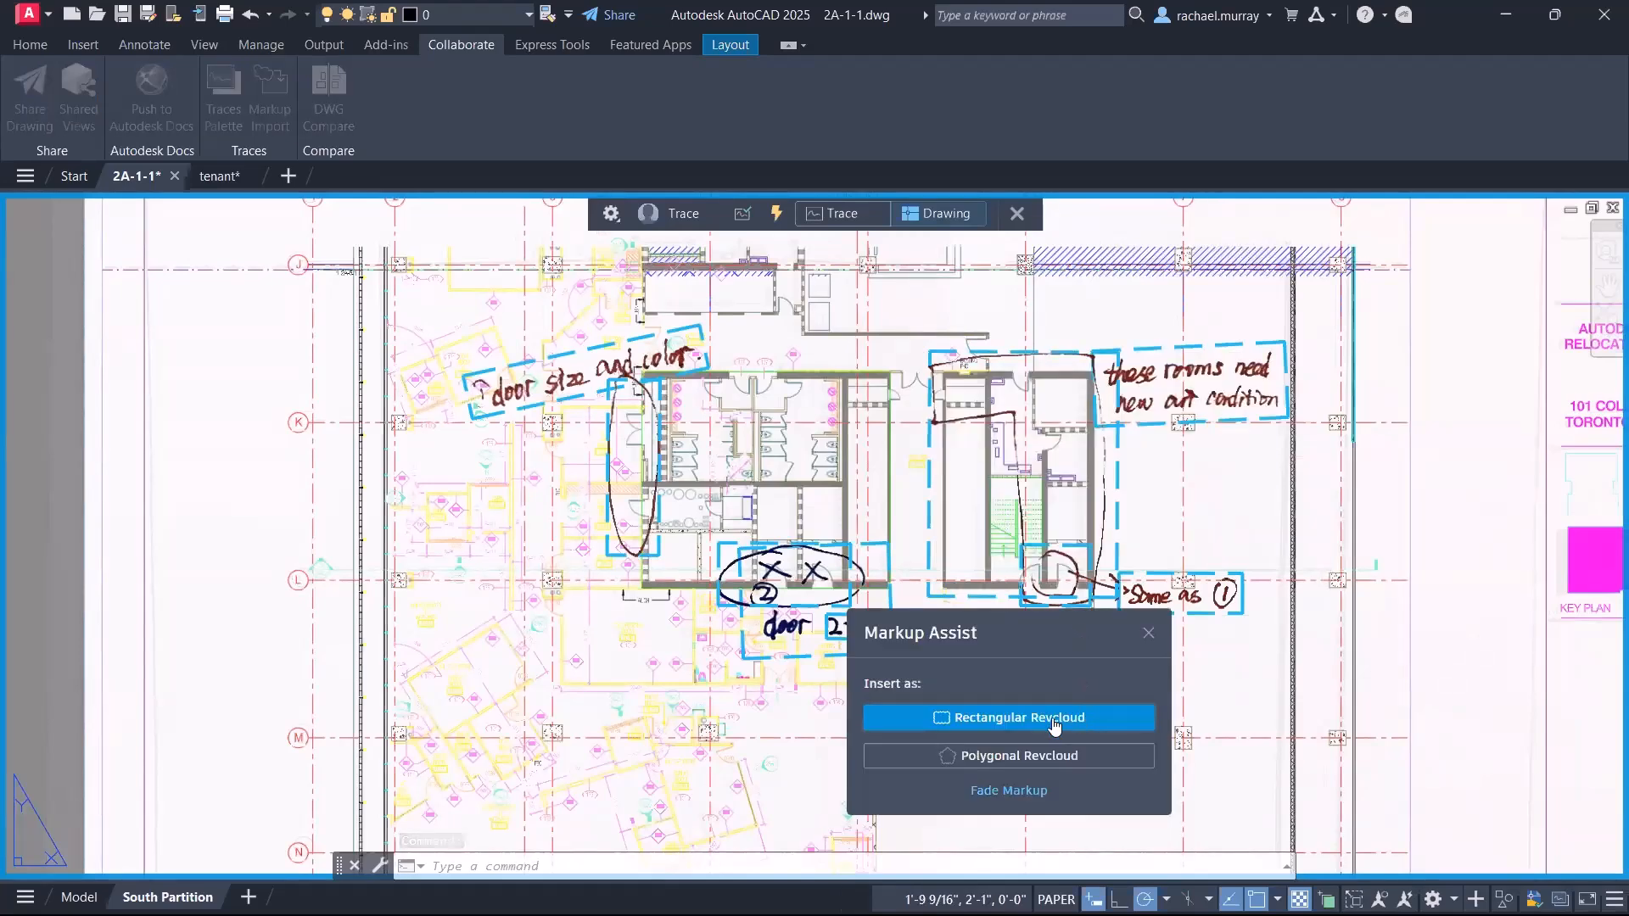
left_click(995, 758)
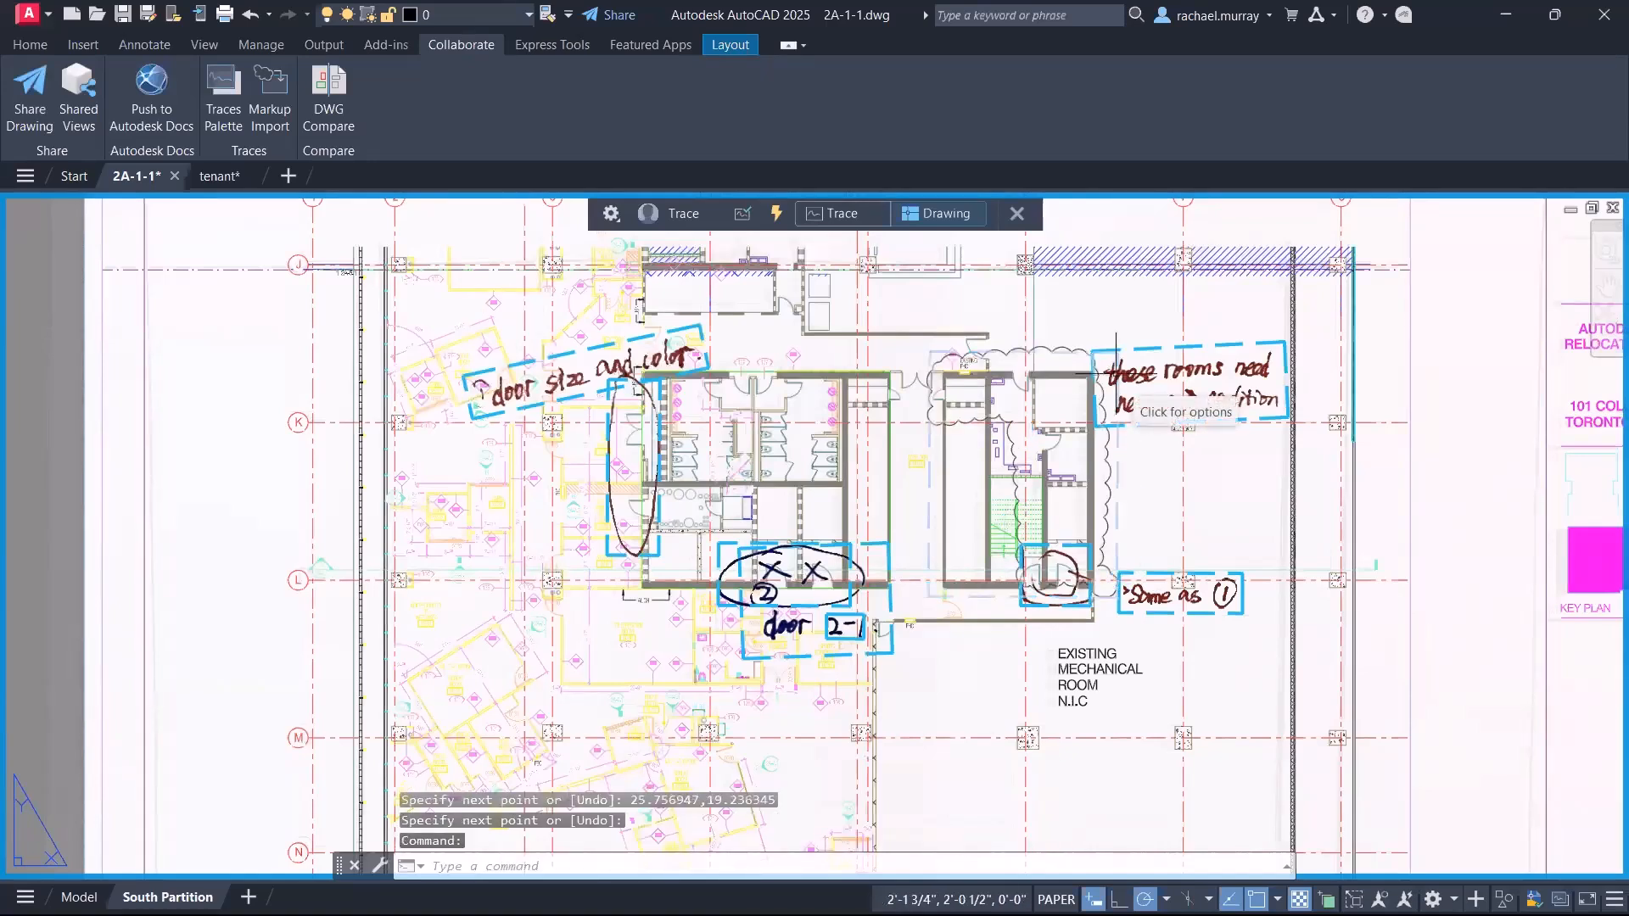
Step: Pin the trace settings open and move them to the left edge of the drawing sheet
left_click(613, 215)
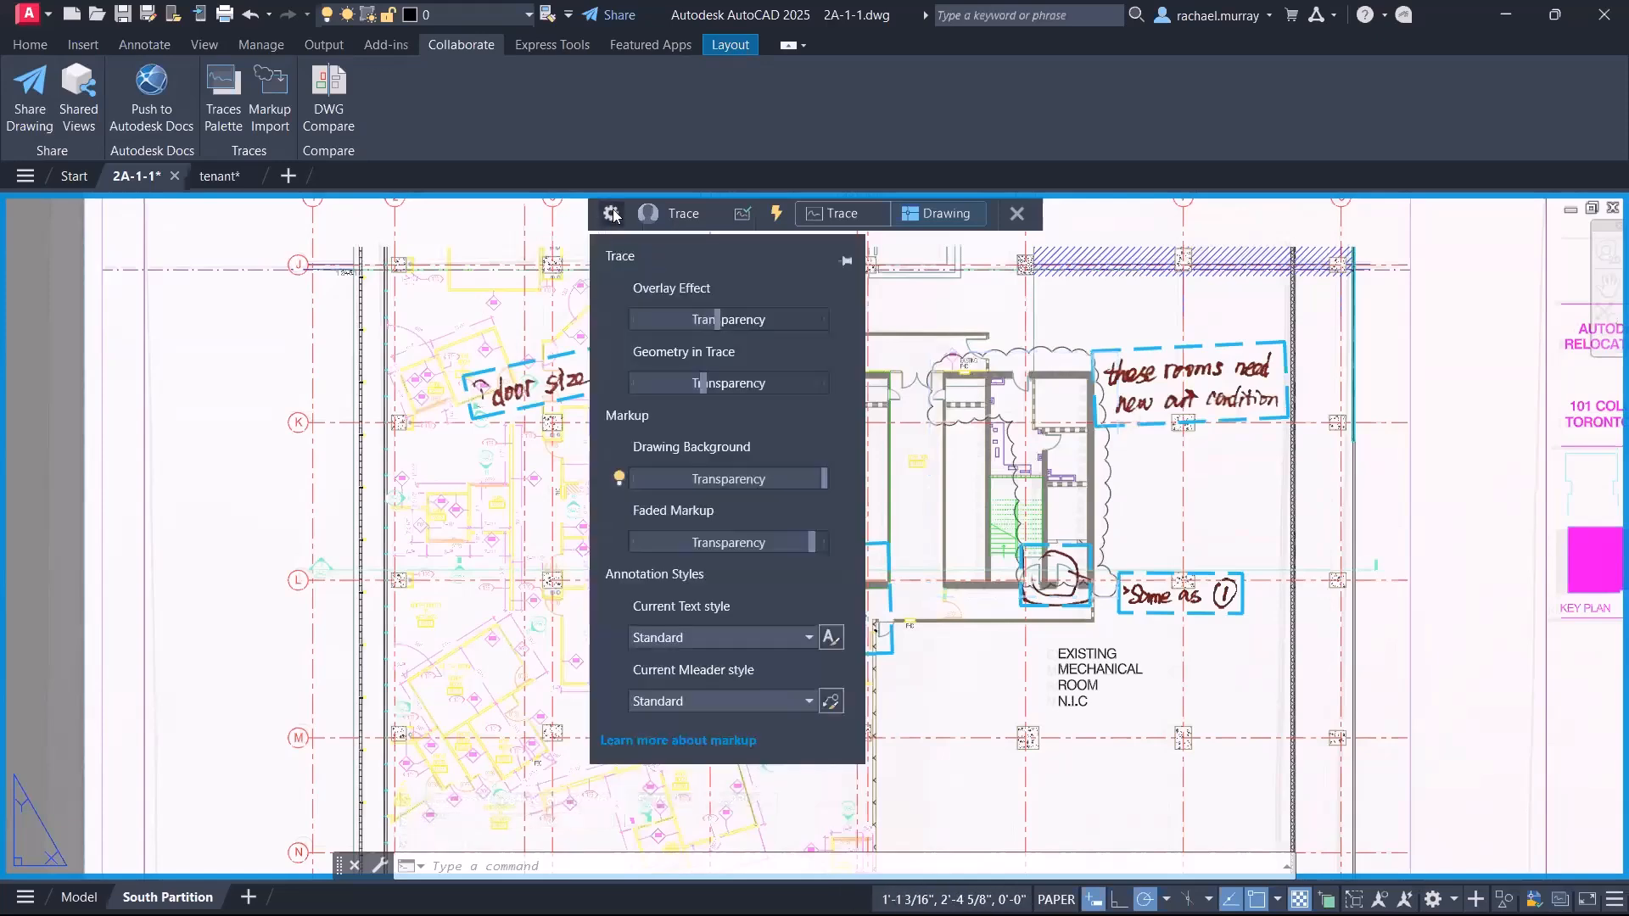
left_click(846, 262)
left_click_drag(729, 268, 229, 302)
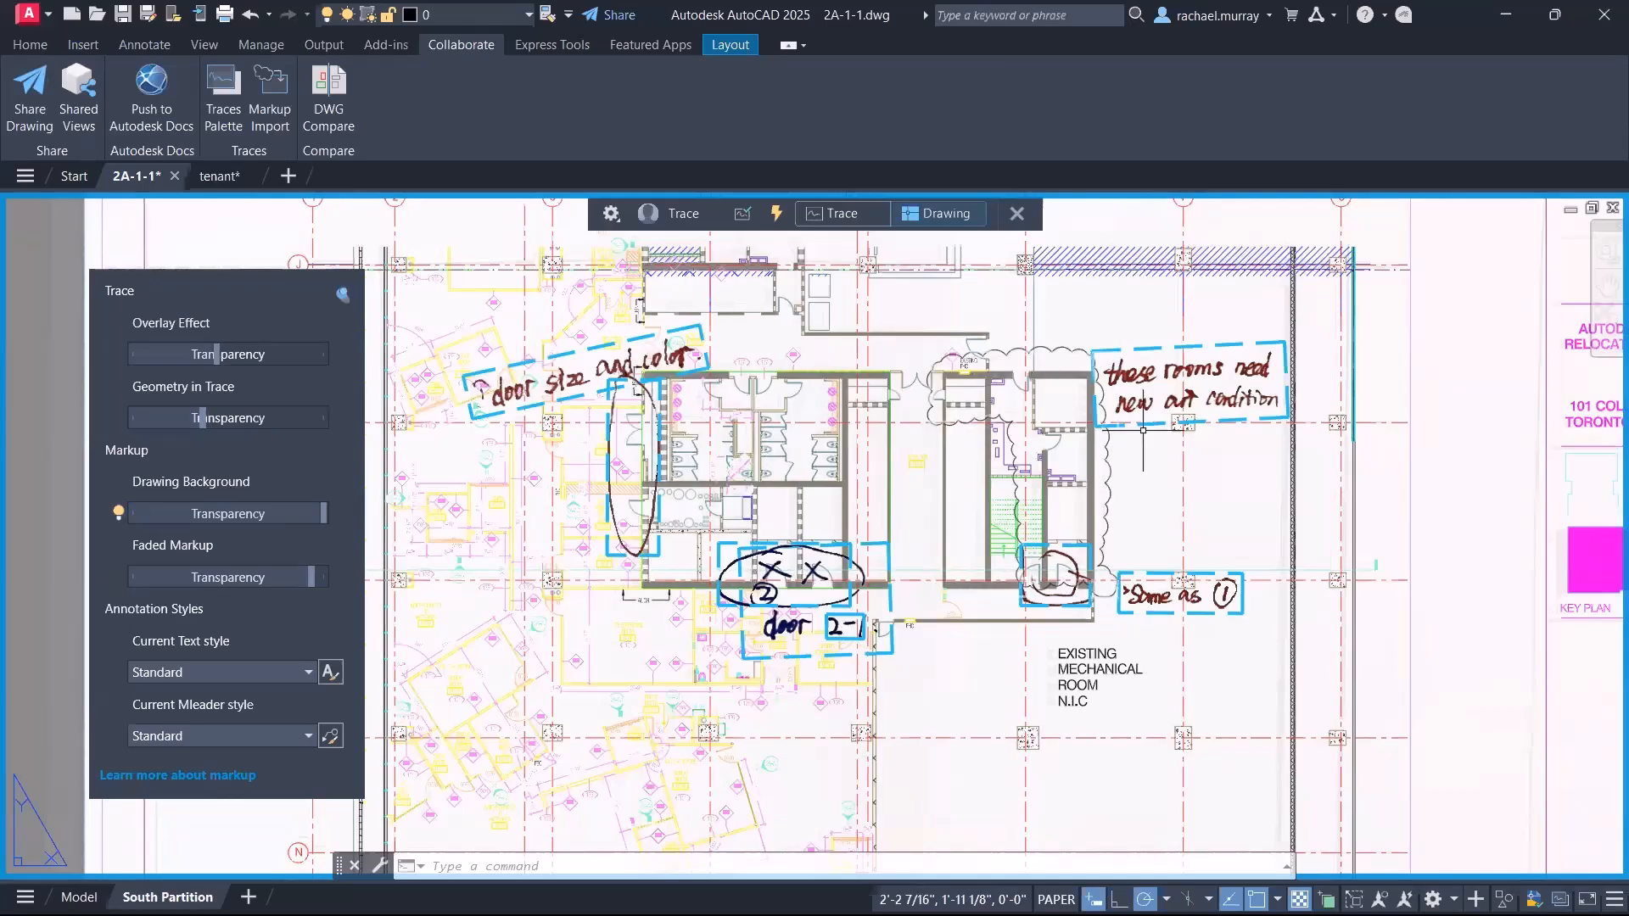
key("alt+Tab")
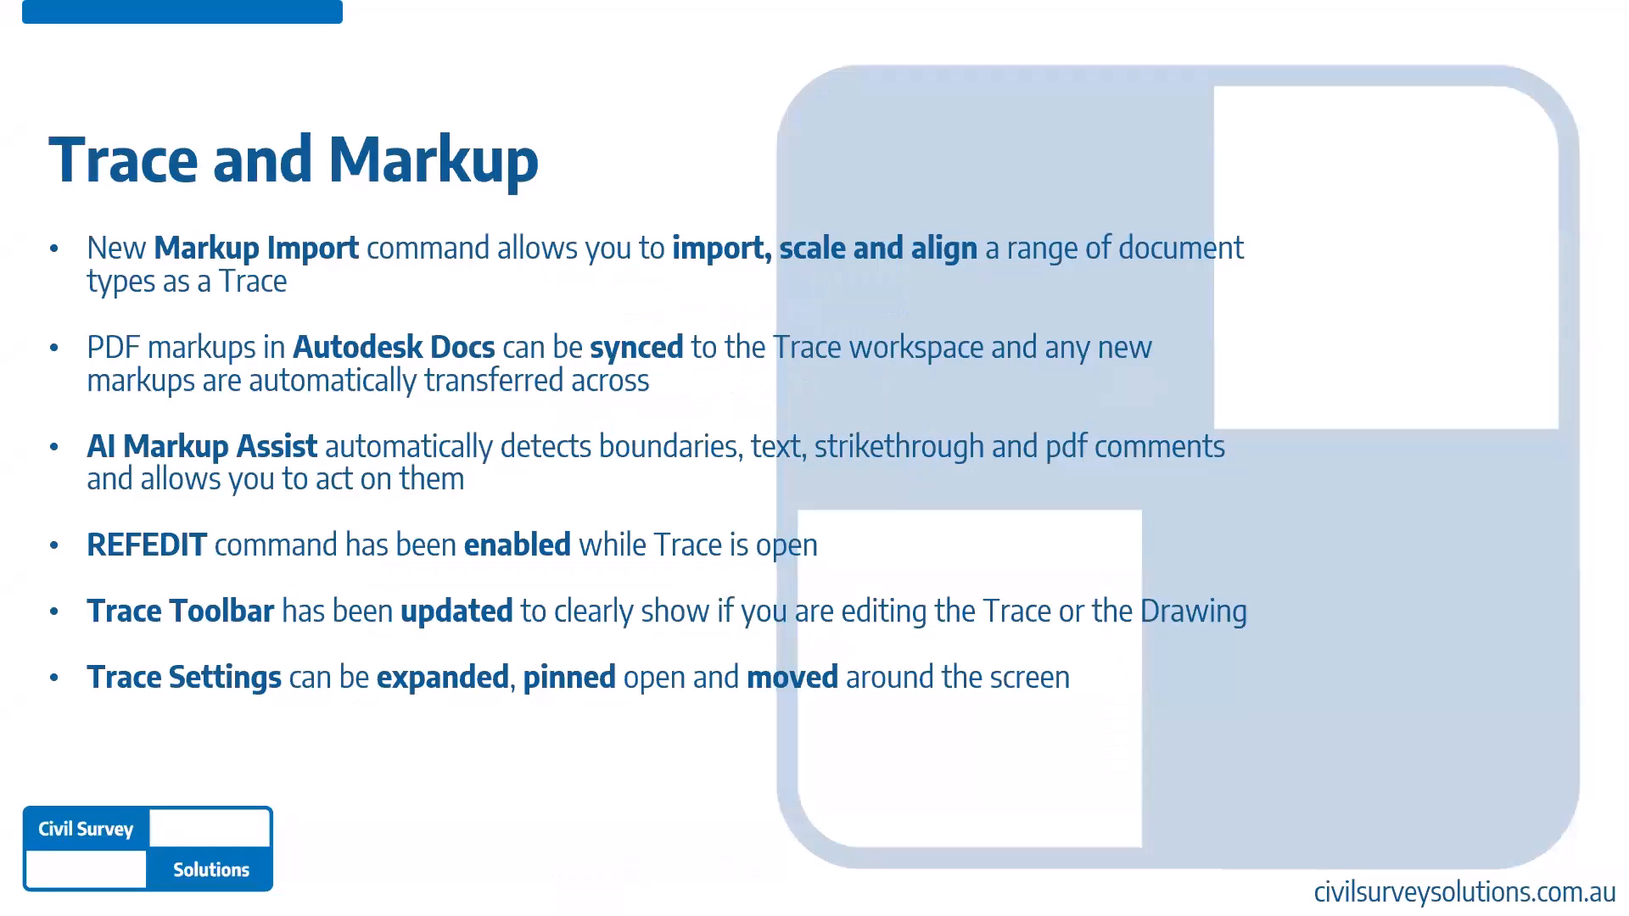
key("Right")
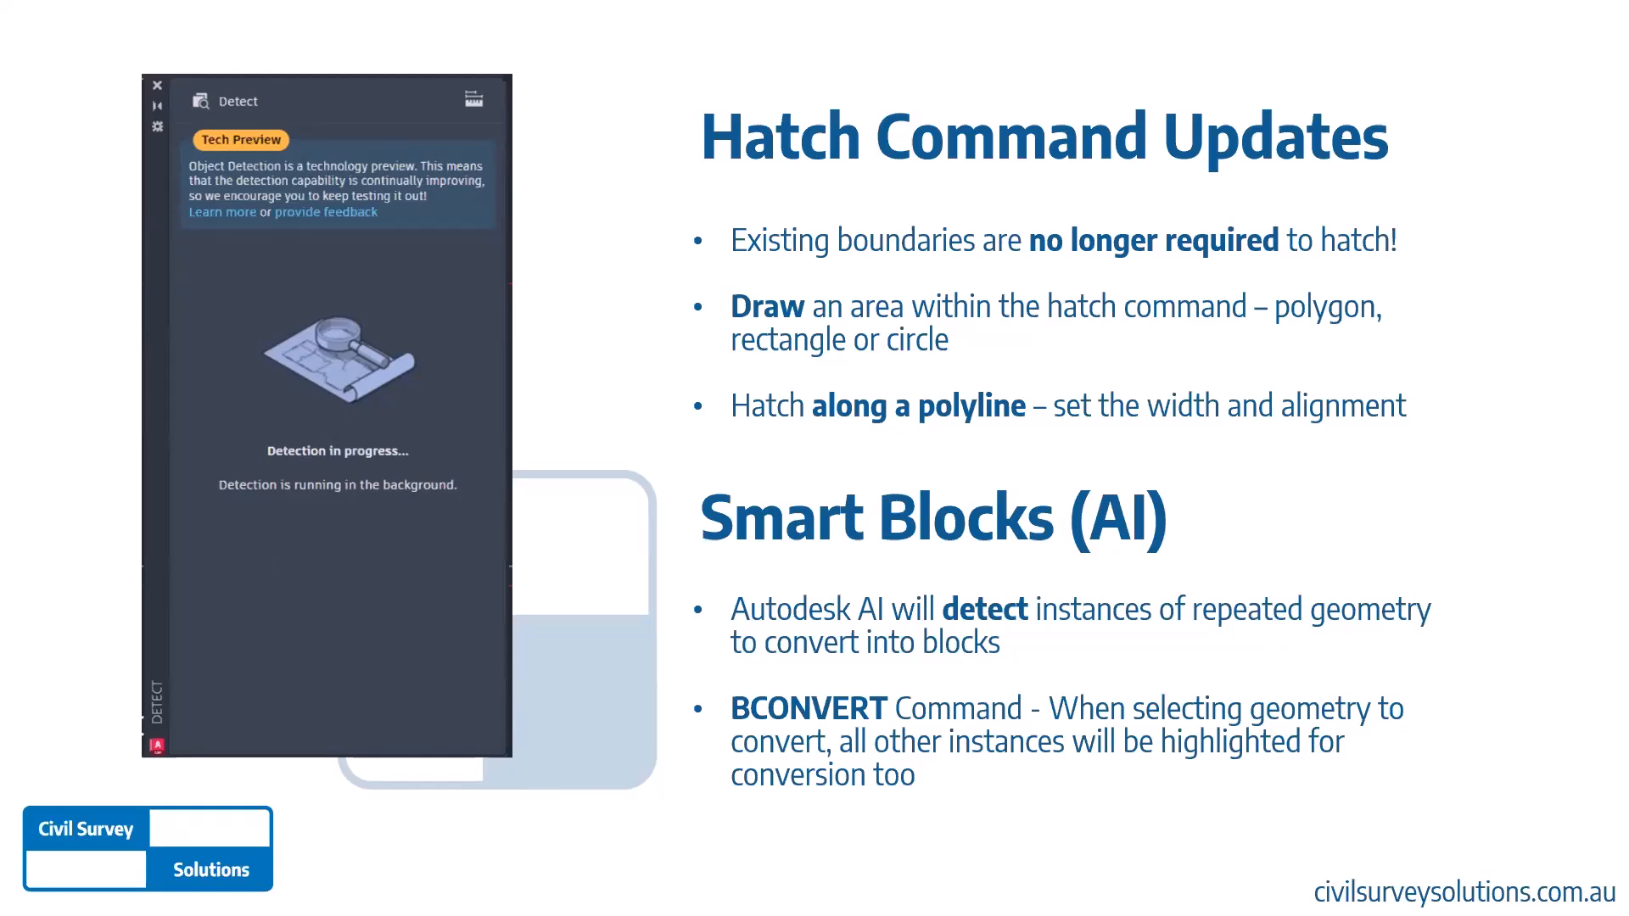
key("alt+Tab")
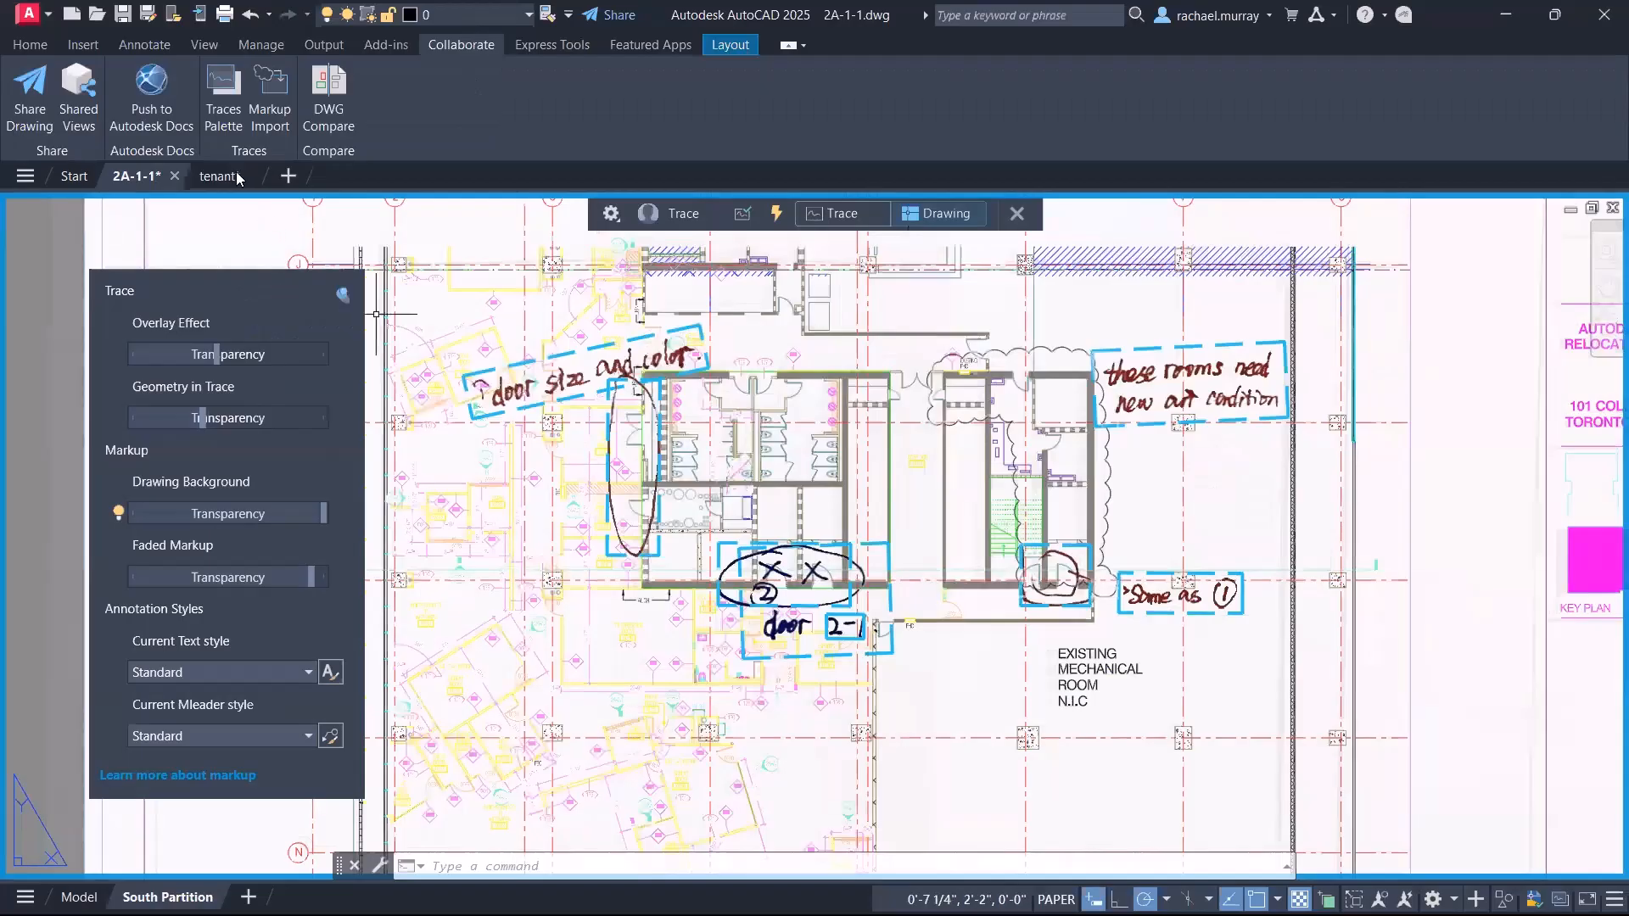
Step: In the tenant drawing, draw a hatch along a single diagonal path segment in the empty space right of the floor plan
left_click(222, 176)
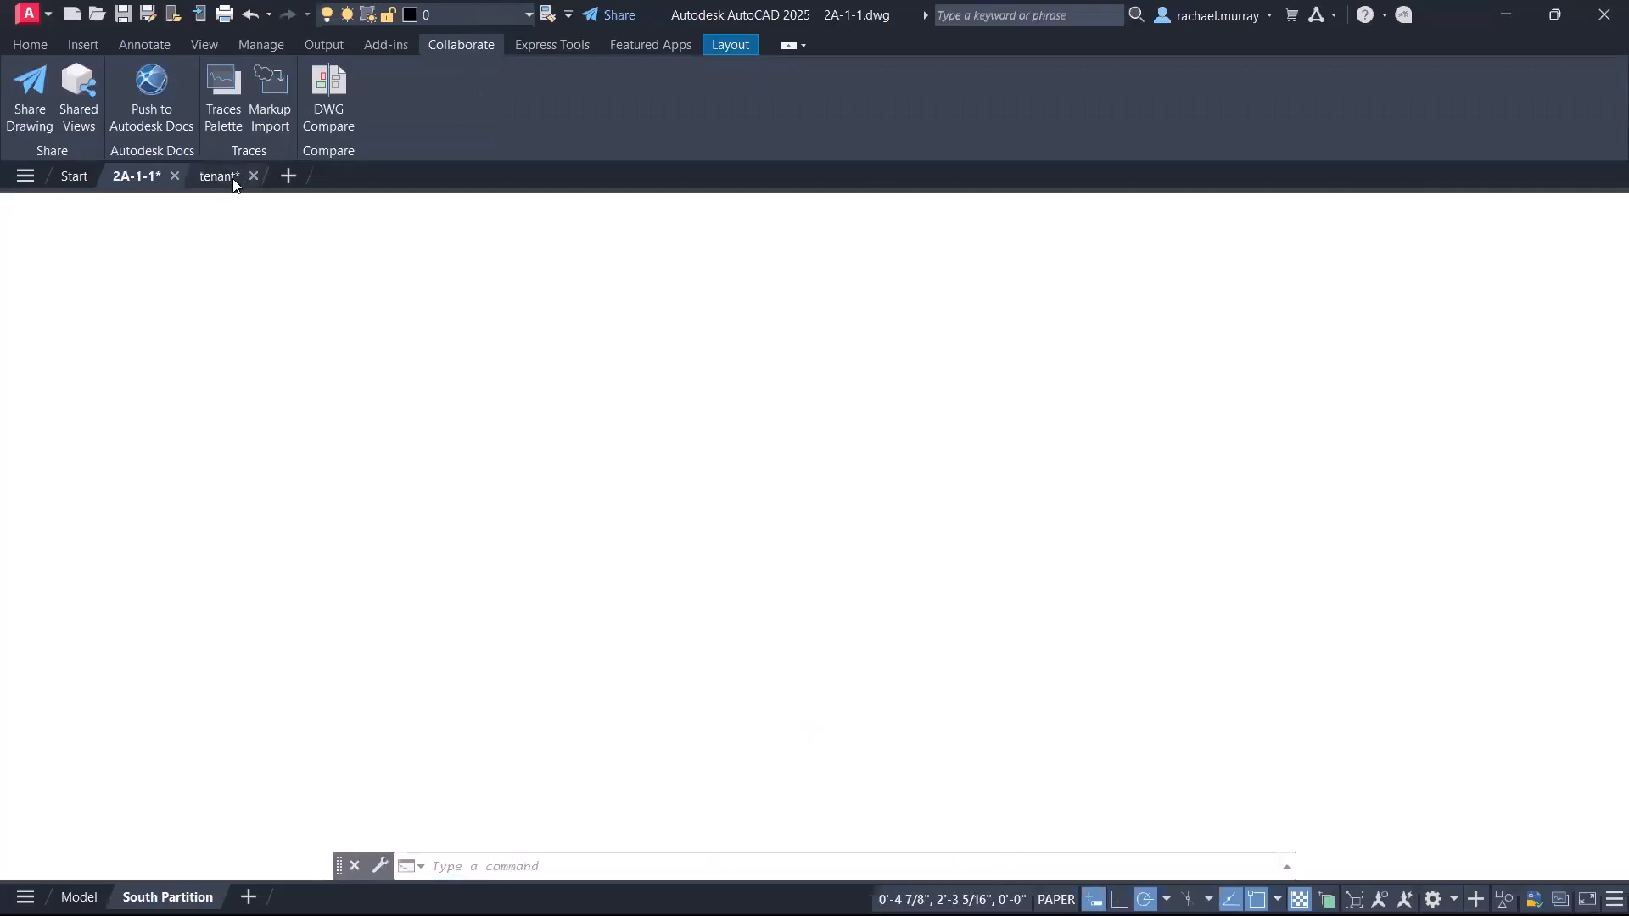
middle_click_drag(1010, 455, 942, 482)
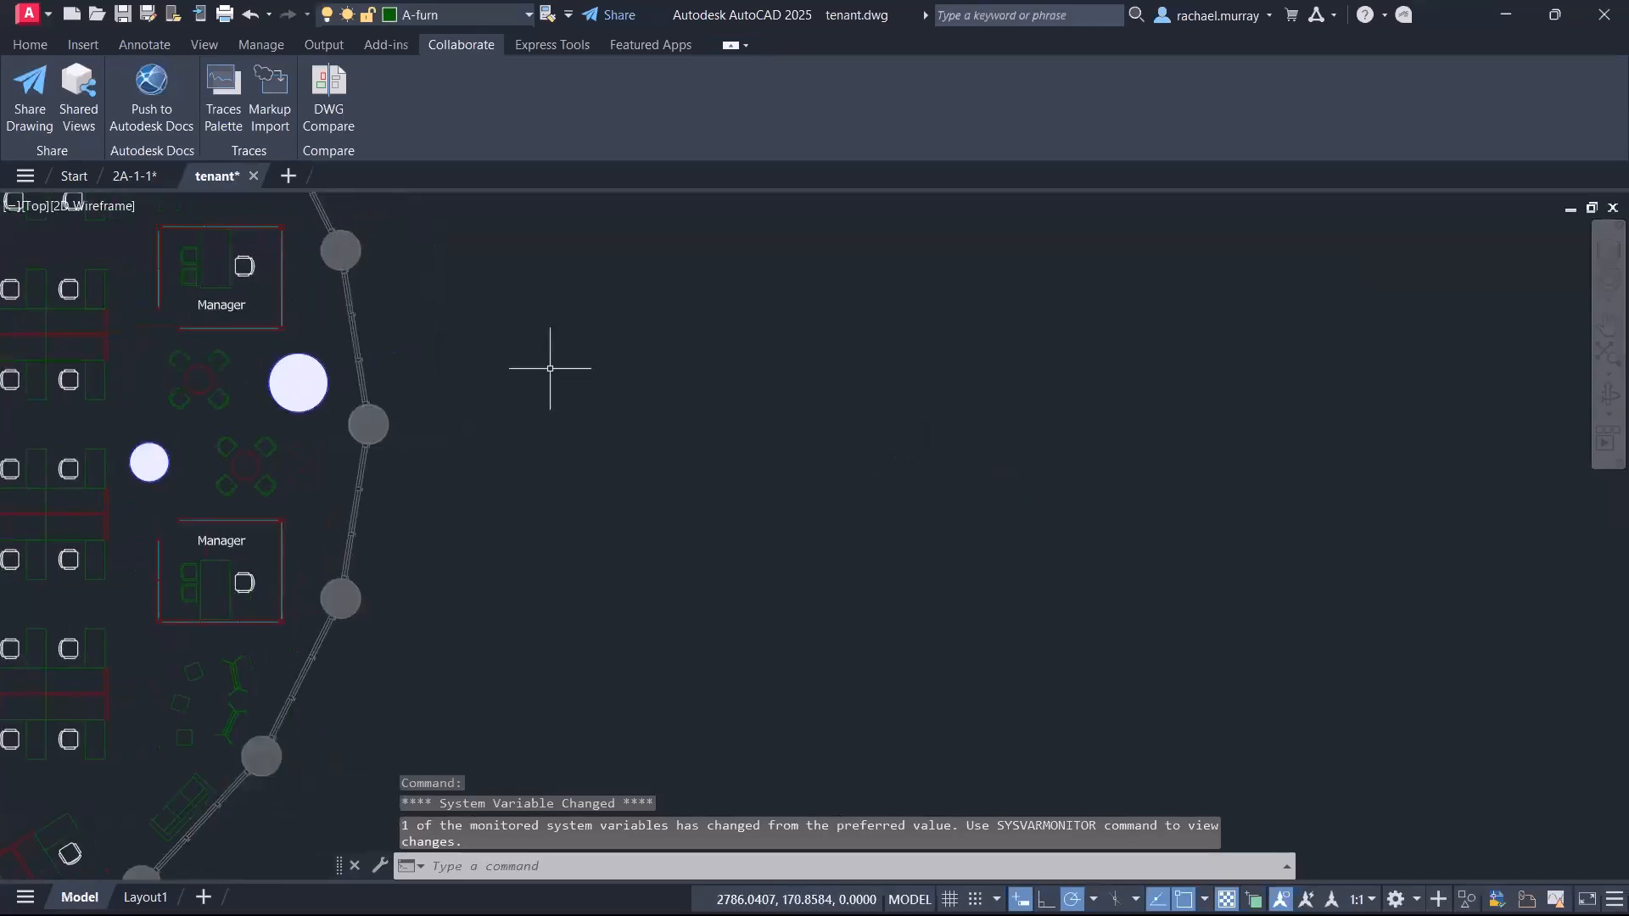
type("h")
key("Return")
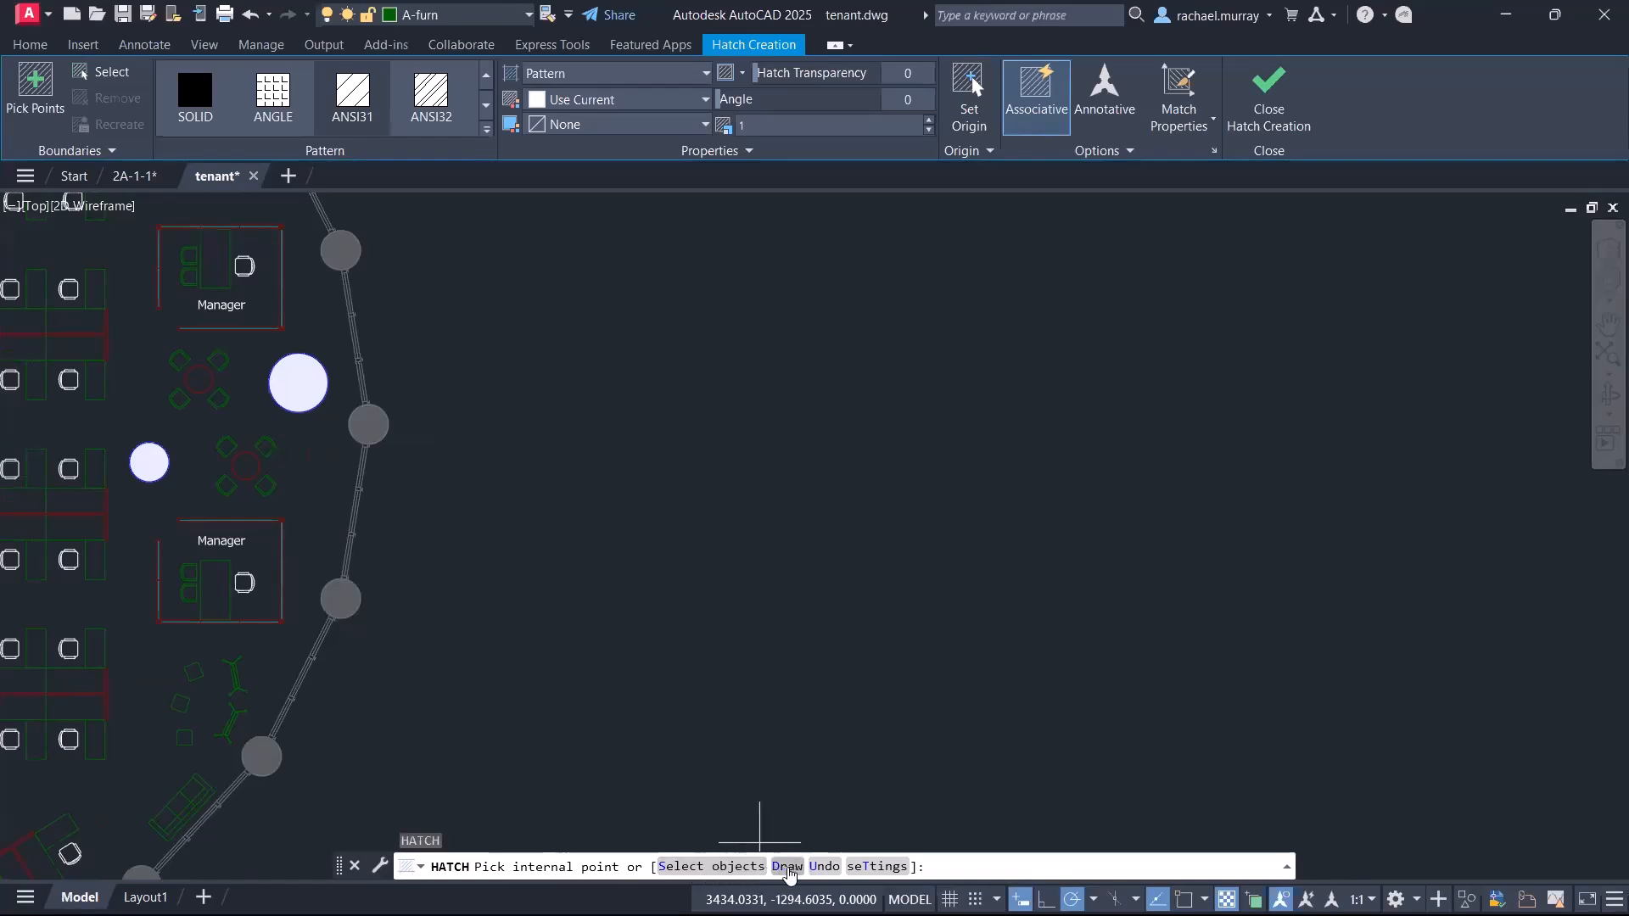
left_click(789, 867)
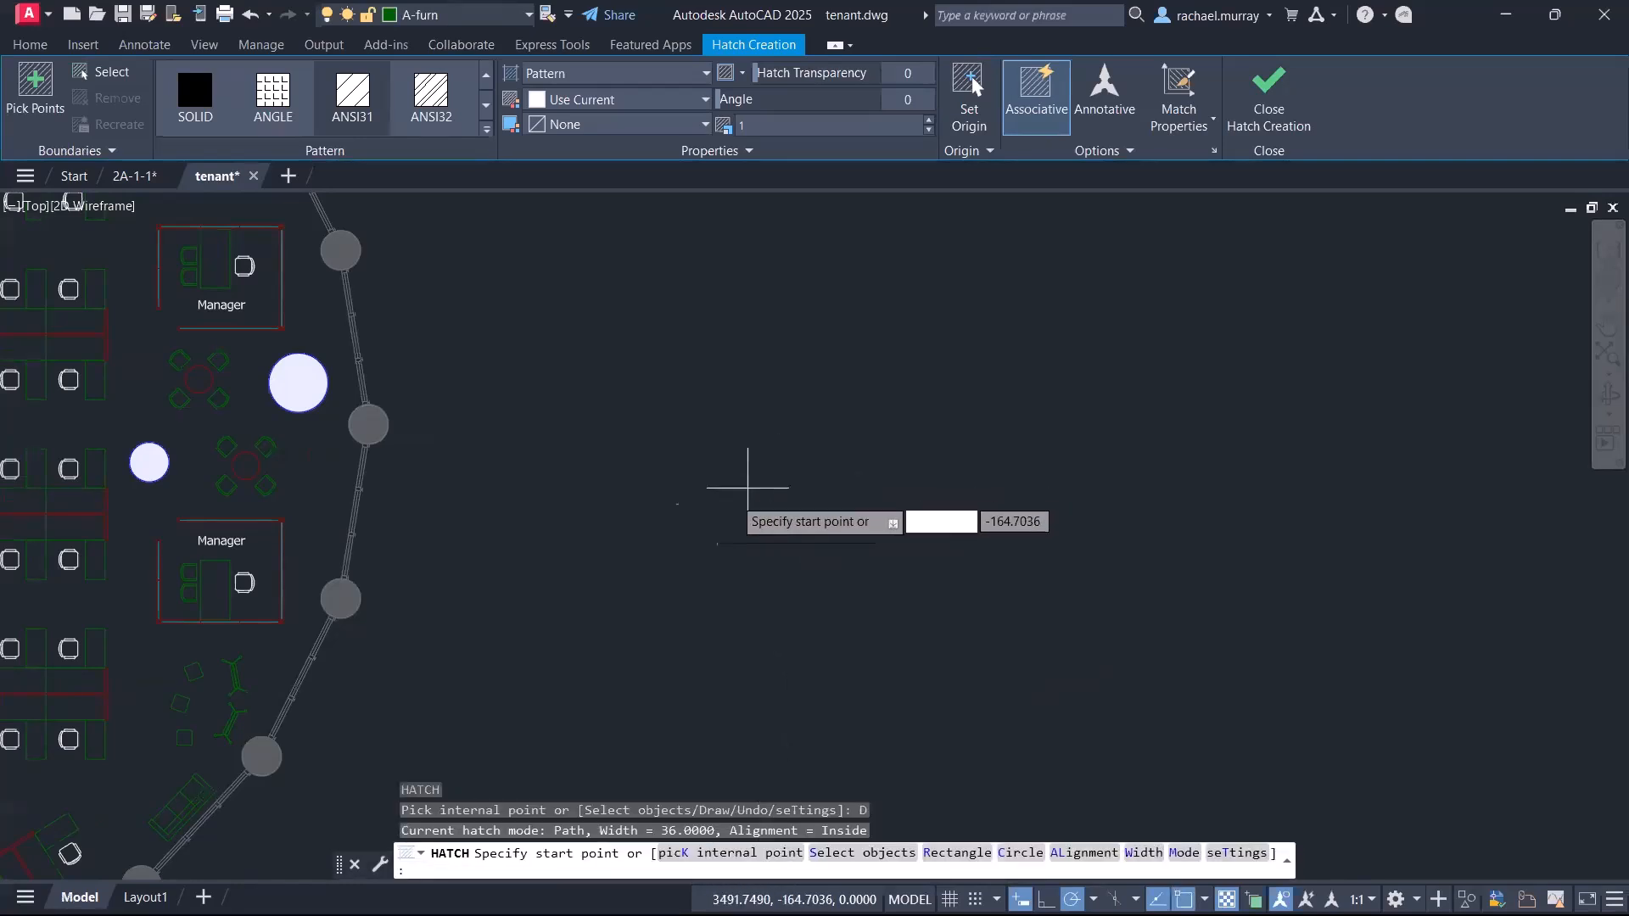
left_click(689, 511)
left_click(874, 321)
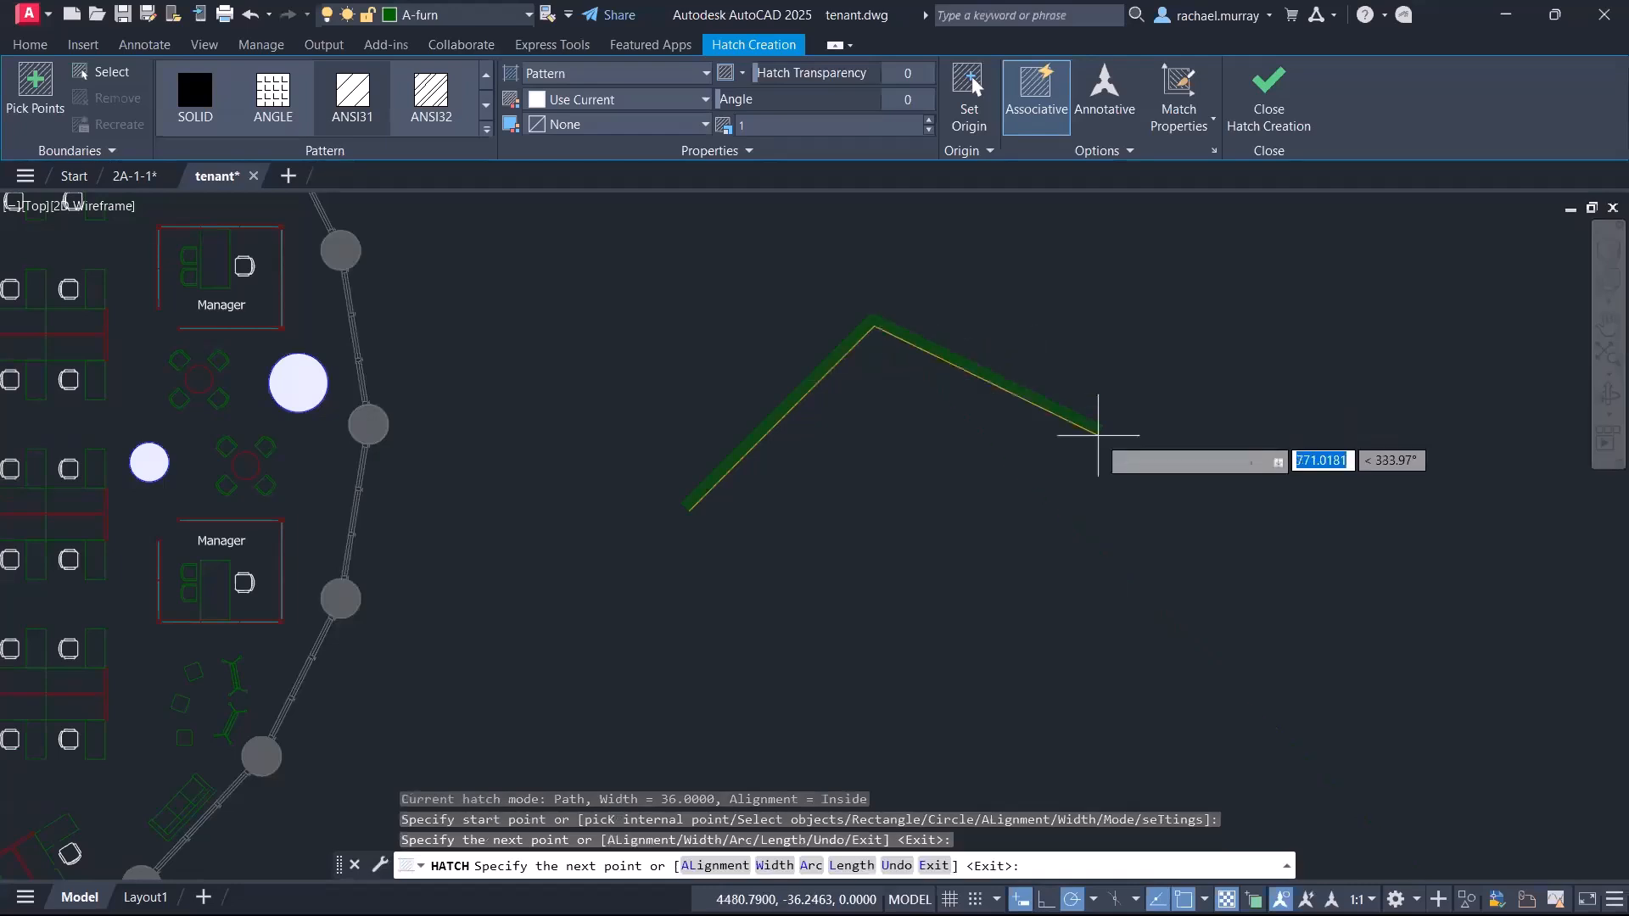
key("Escape")
key("Escape")
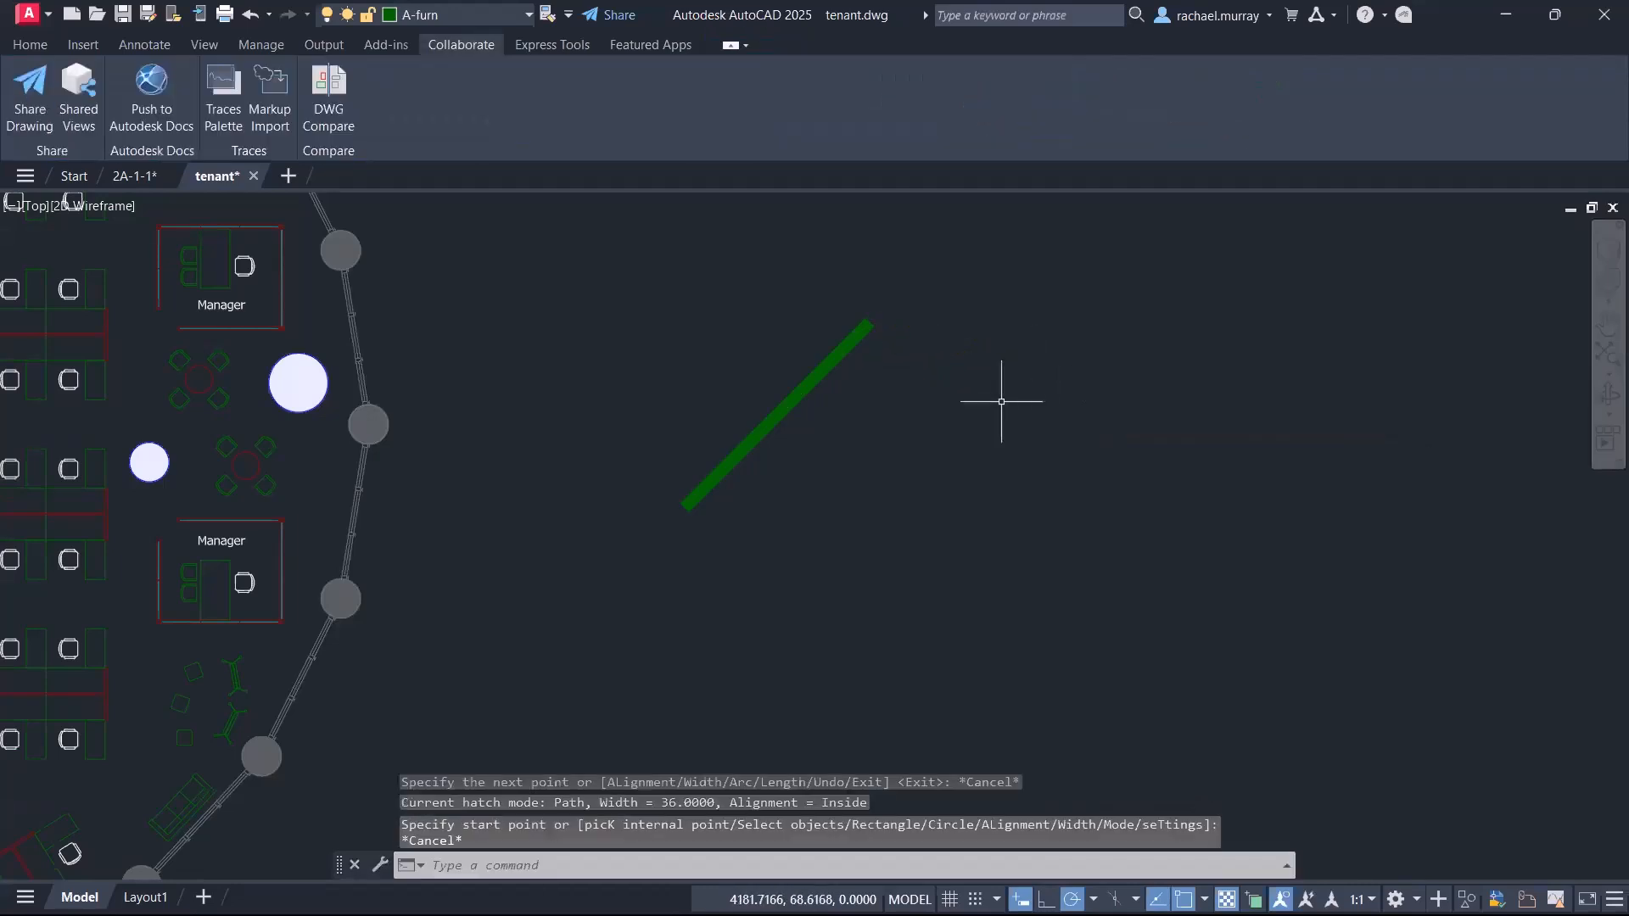
Step: Set the hatch draw mode to Area and hatch a freehand four-sided polygon below the diagonal path hatch
type("h")
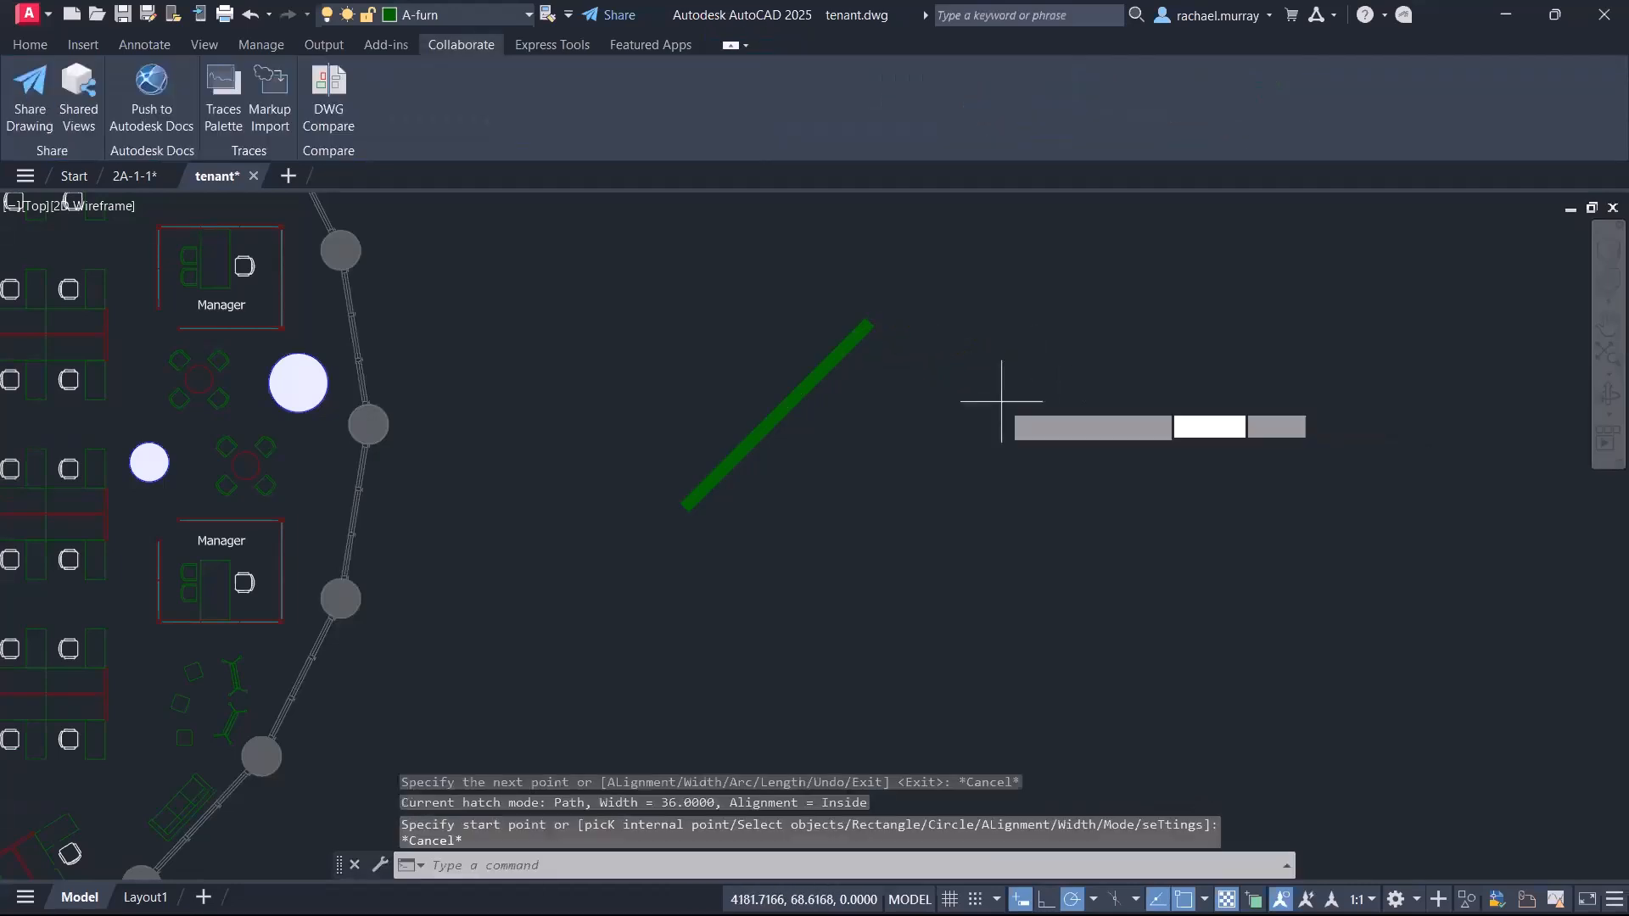
key("Return")
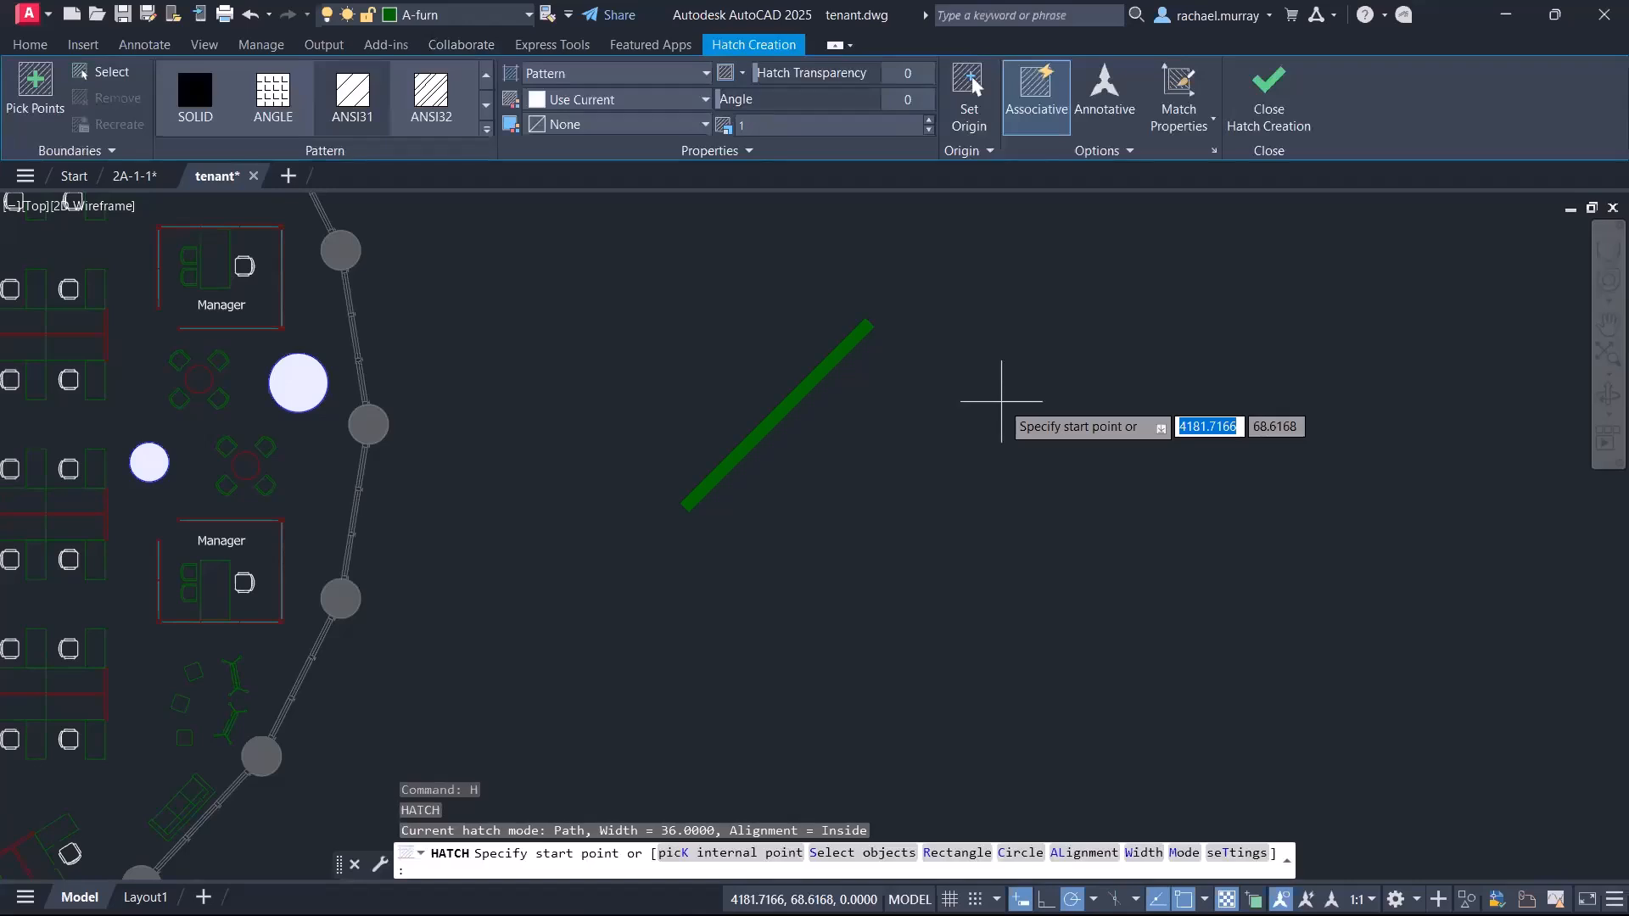
type("d")
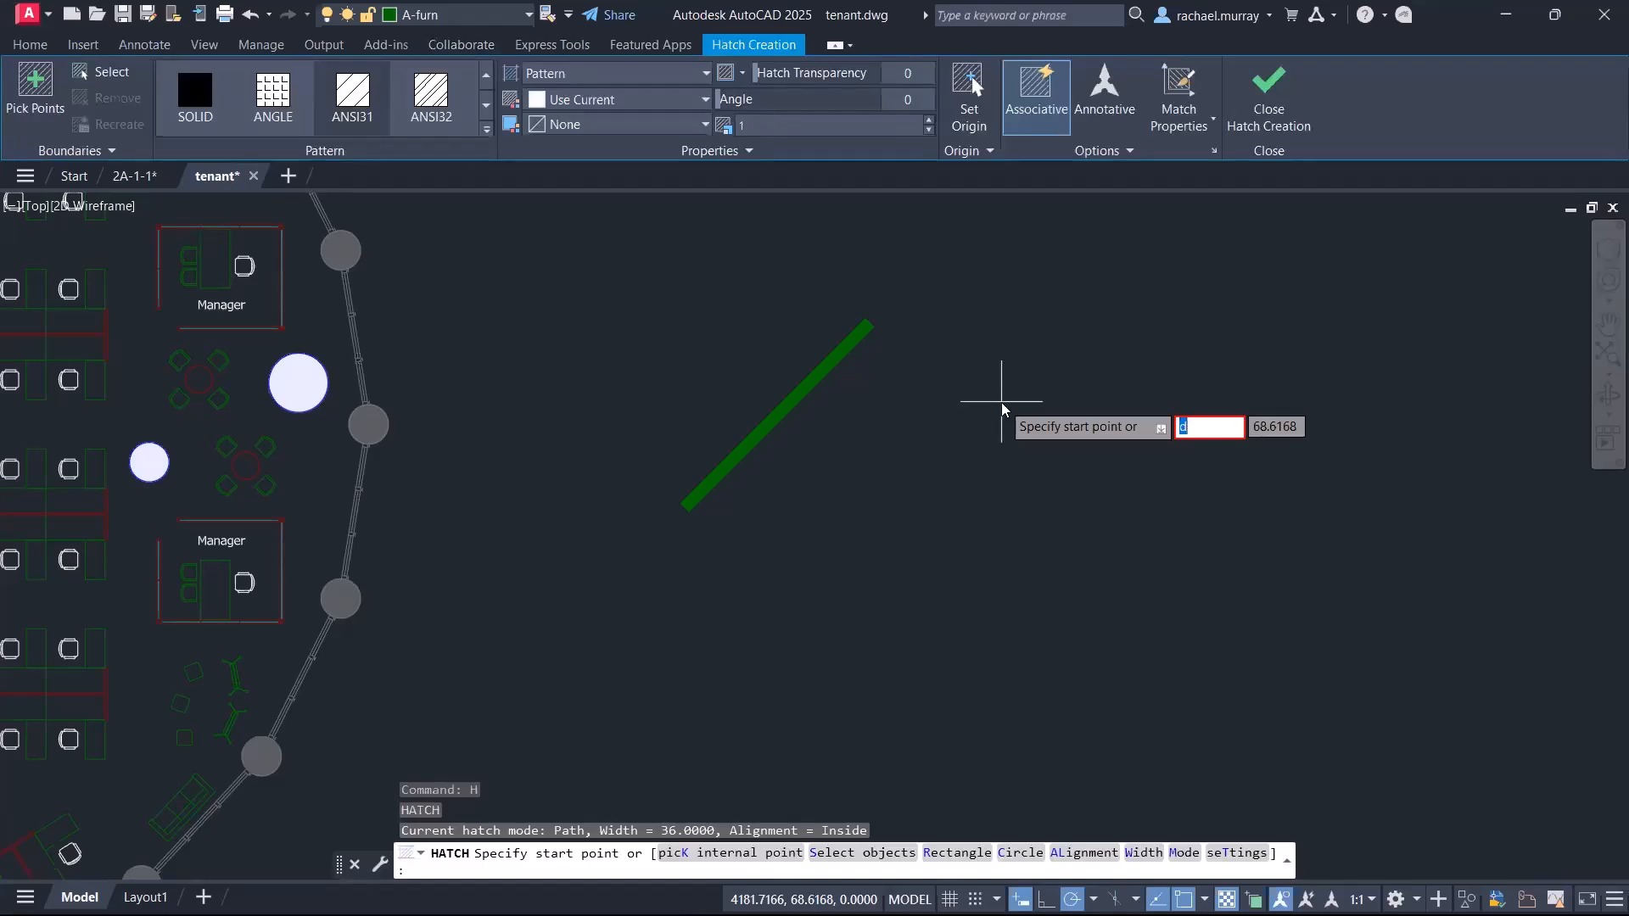
type("m")
key("Return")
type("a")
key("Return")
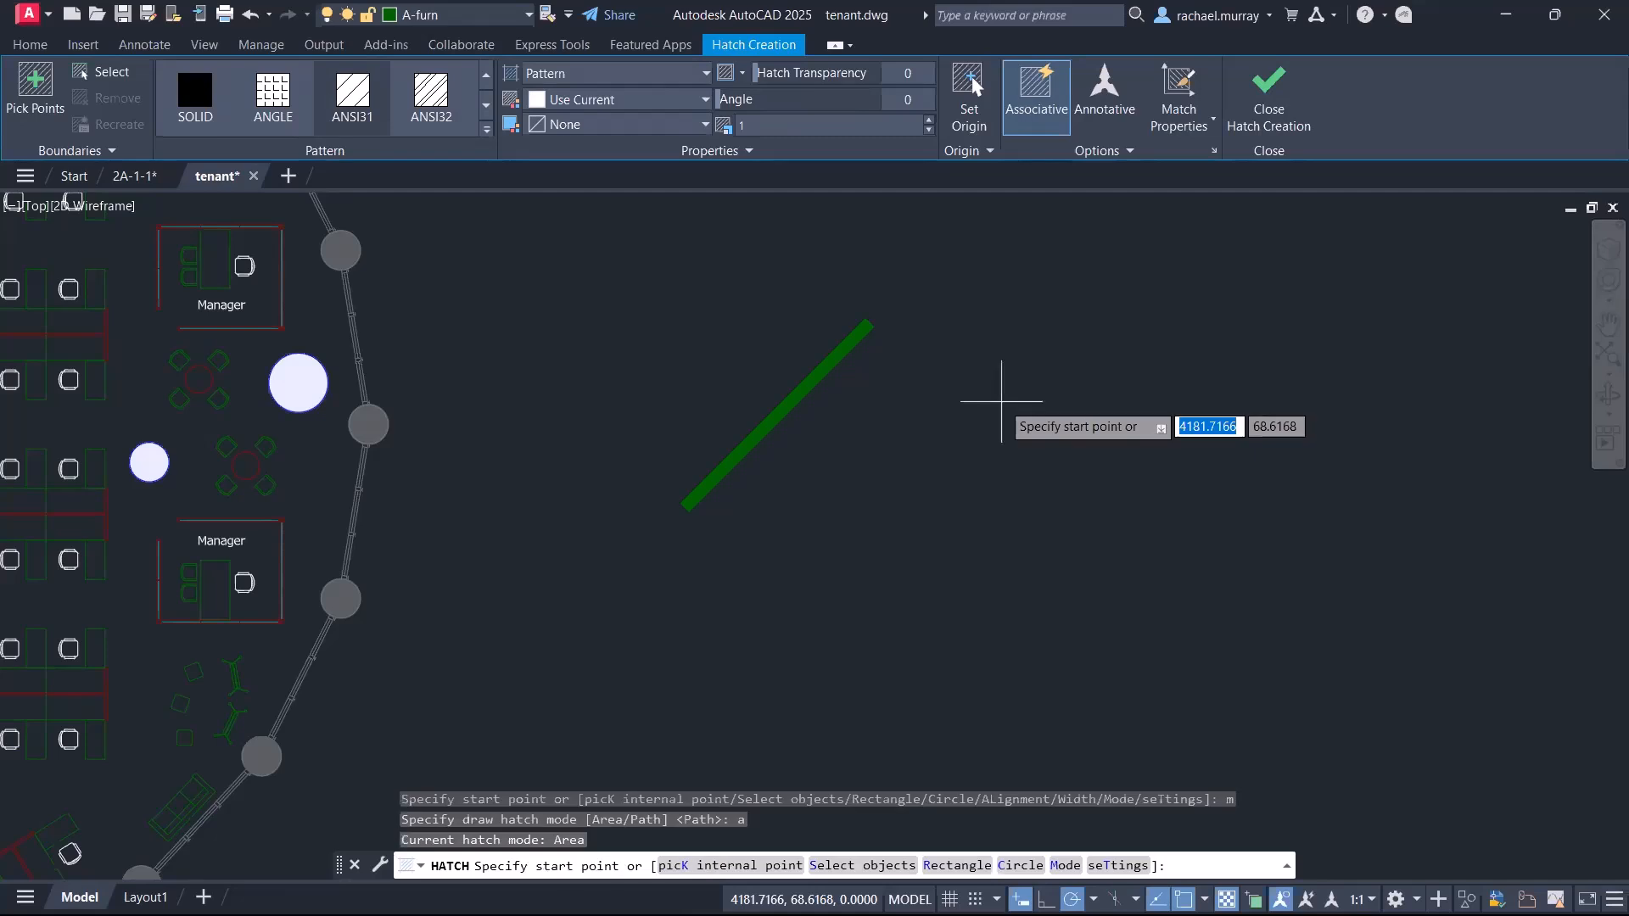
left_click(692, 575)
left_click(951, 433)
left_click(1082, 583)
left_click(823, 687)
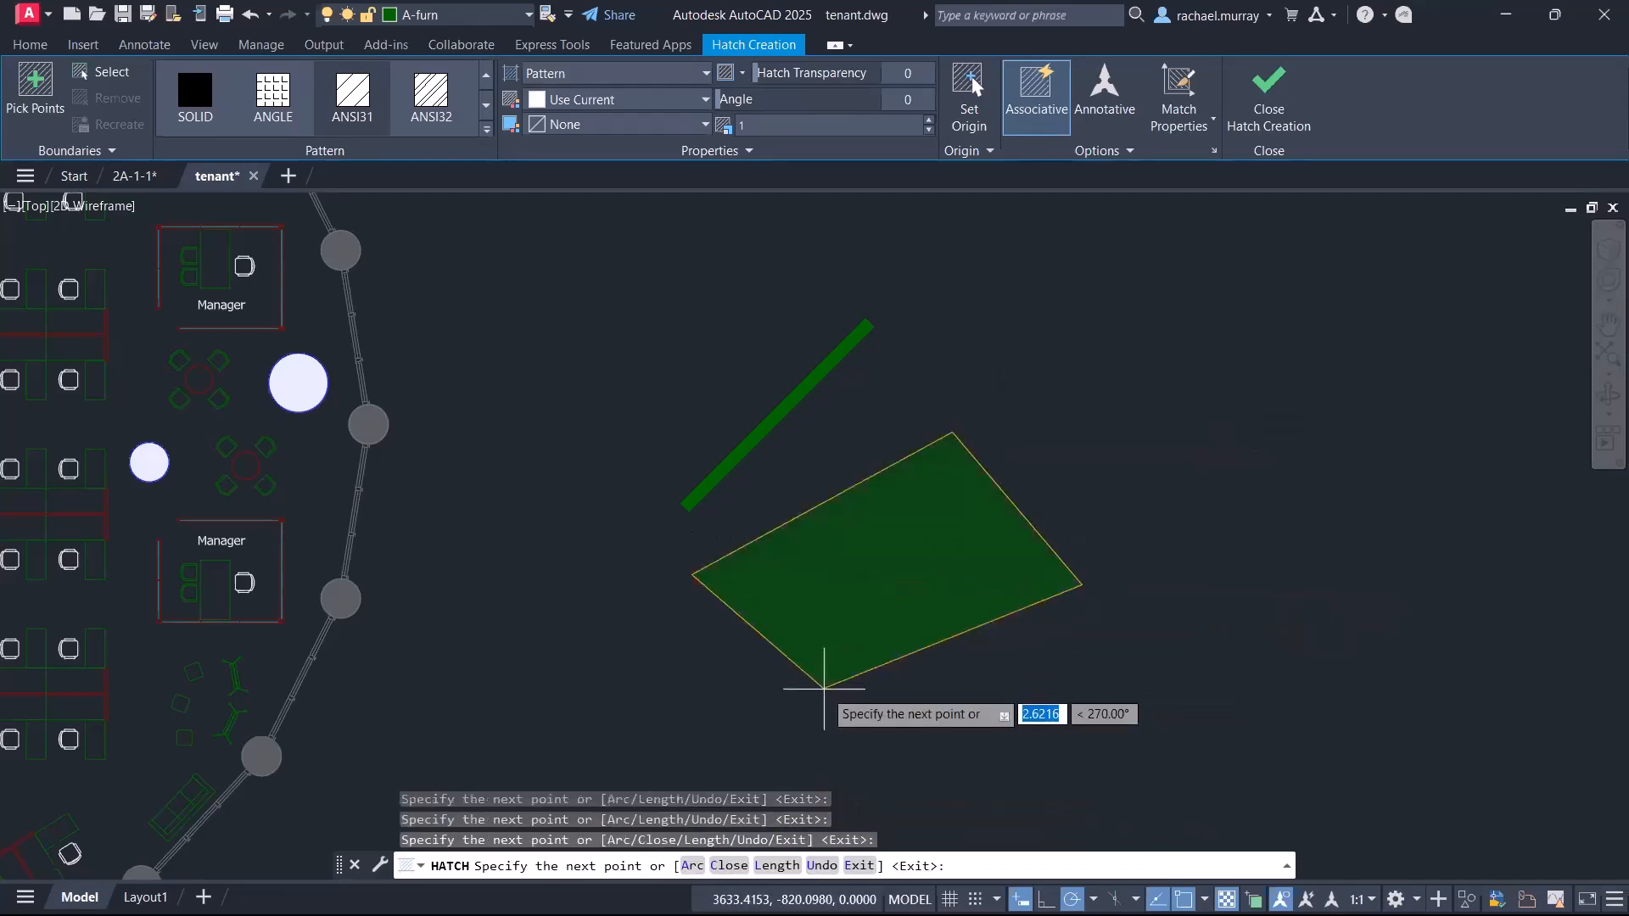
key("Return")
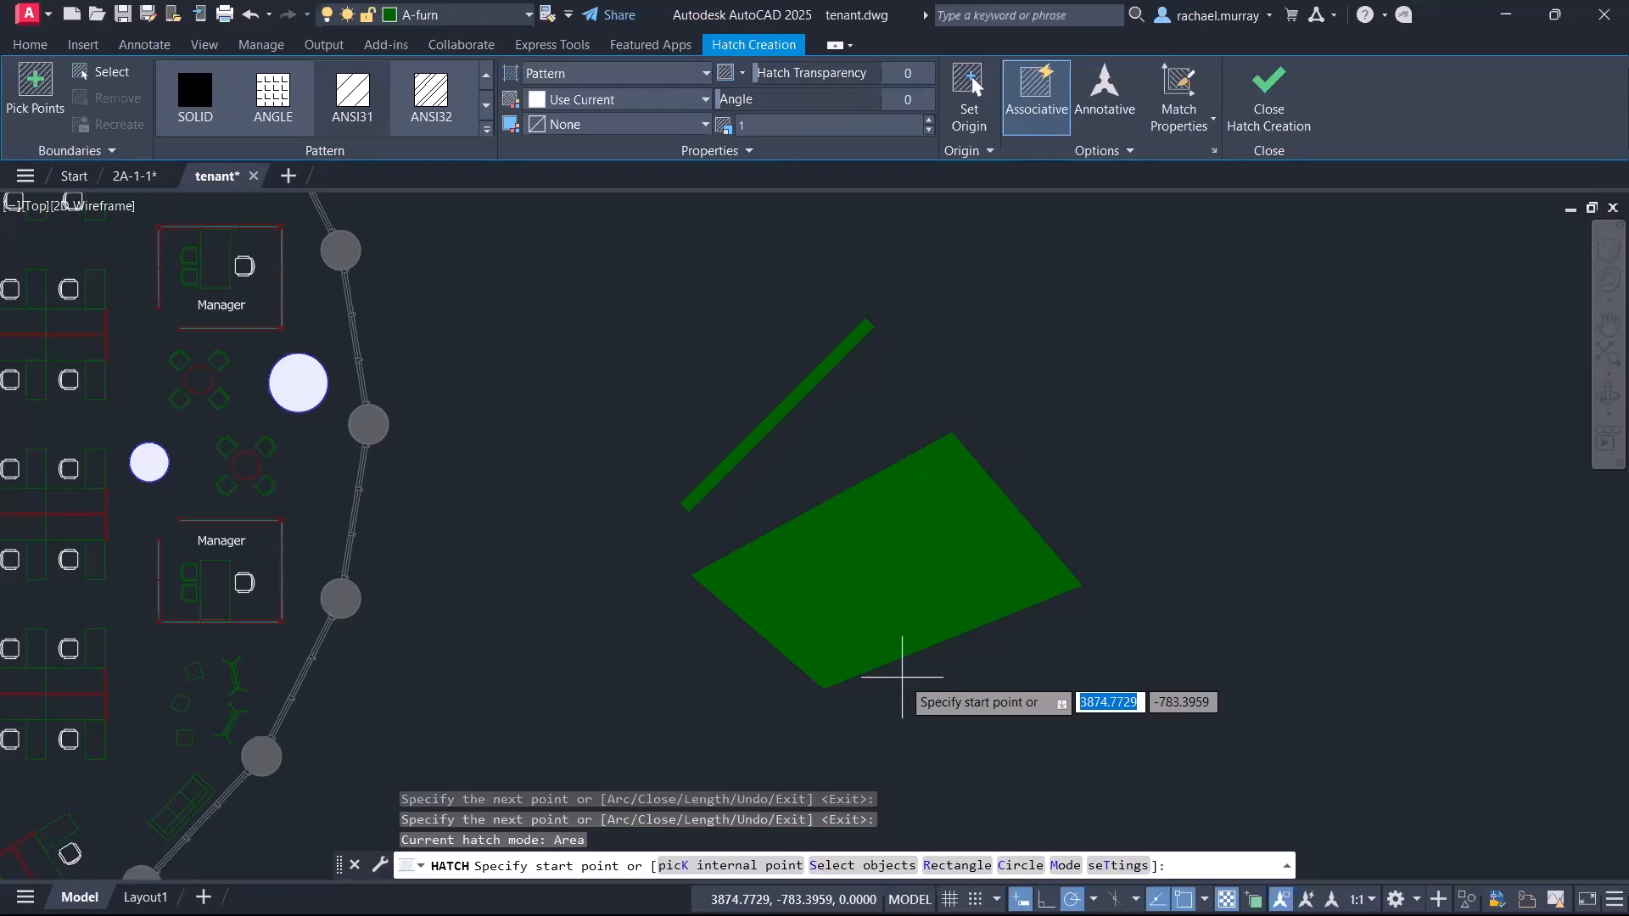
Step: Hatch a circular area centred at about 4575, 50, above and right of the four-sided hatch
type("c")
key("Return")
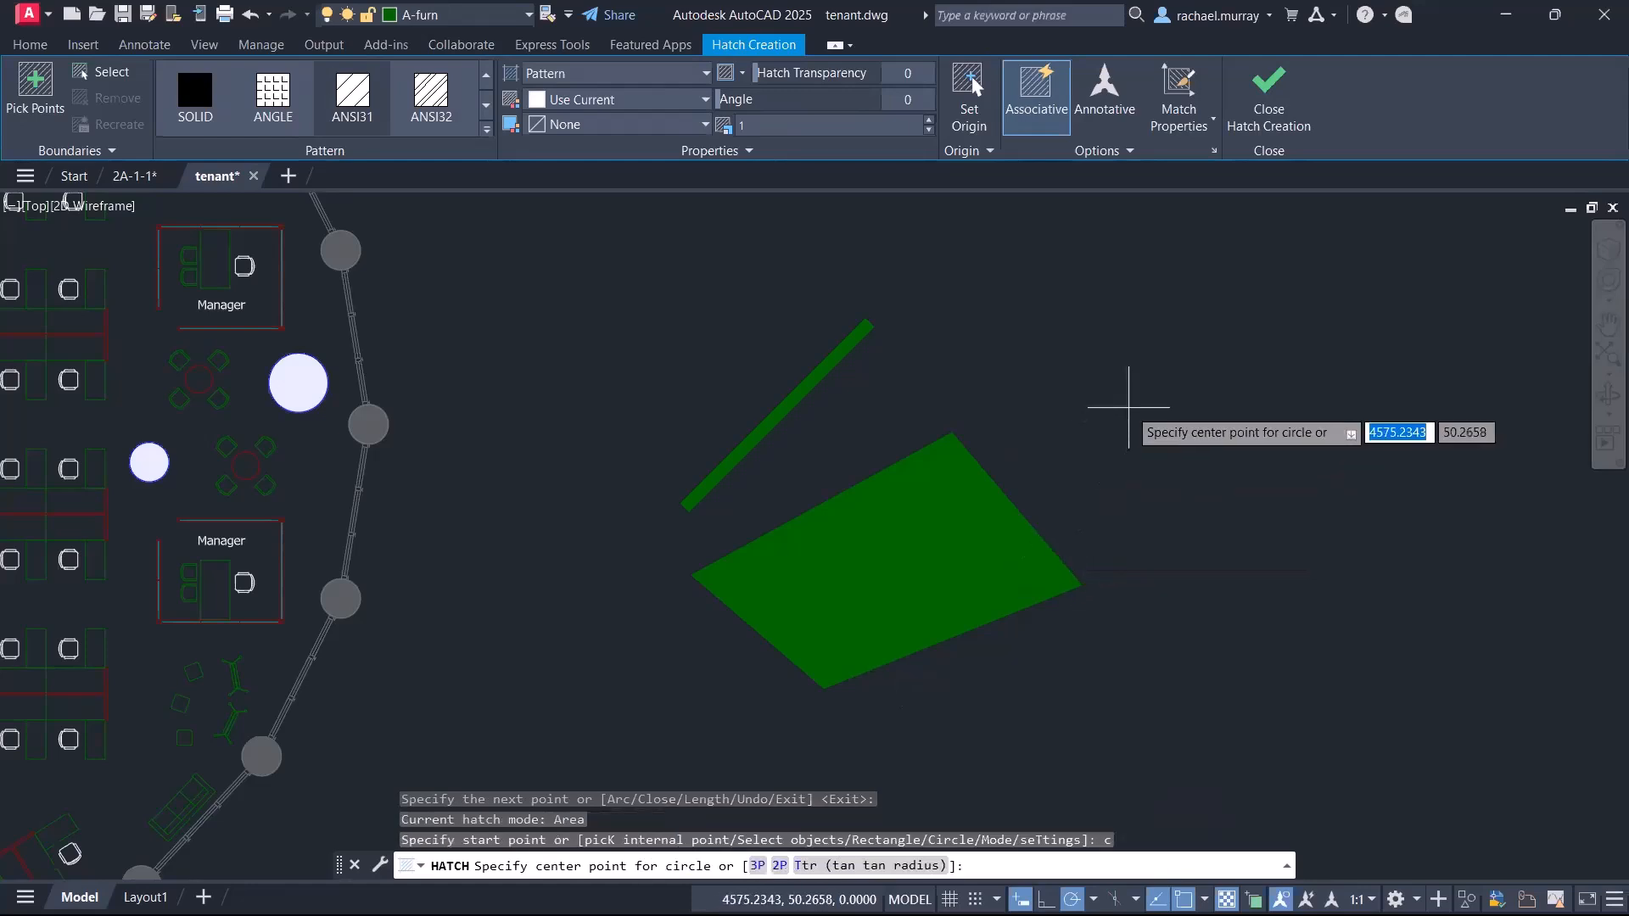
left_click(1128, 407)
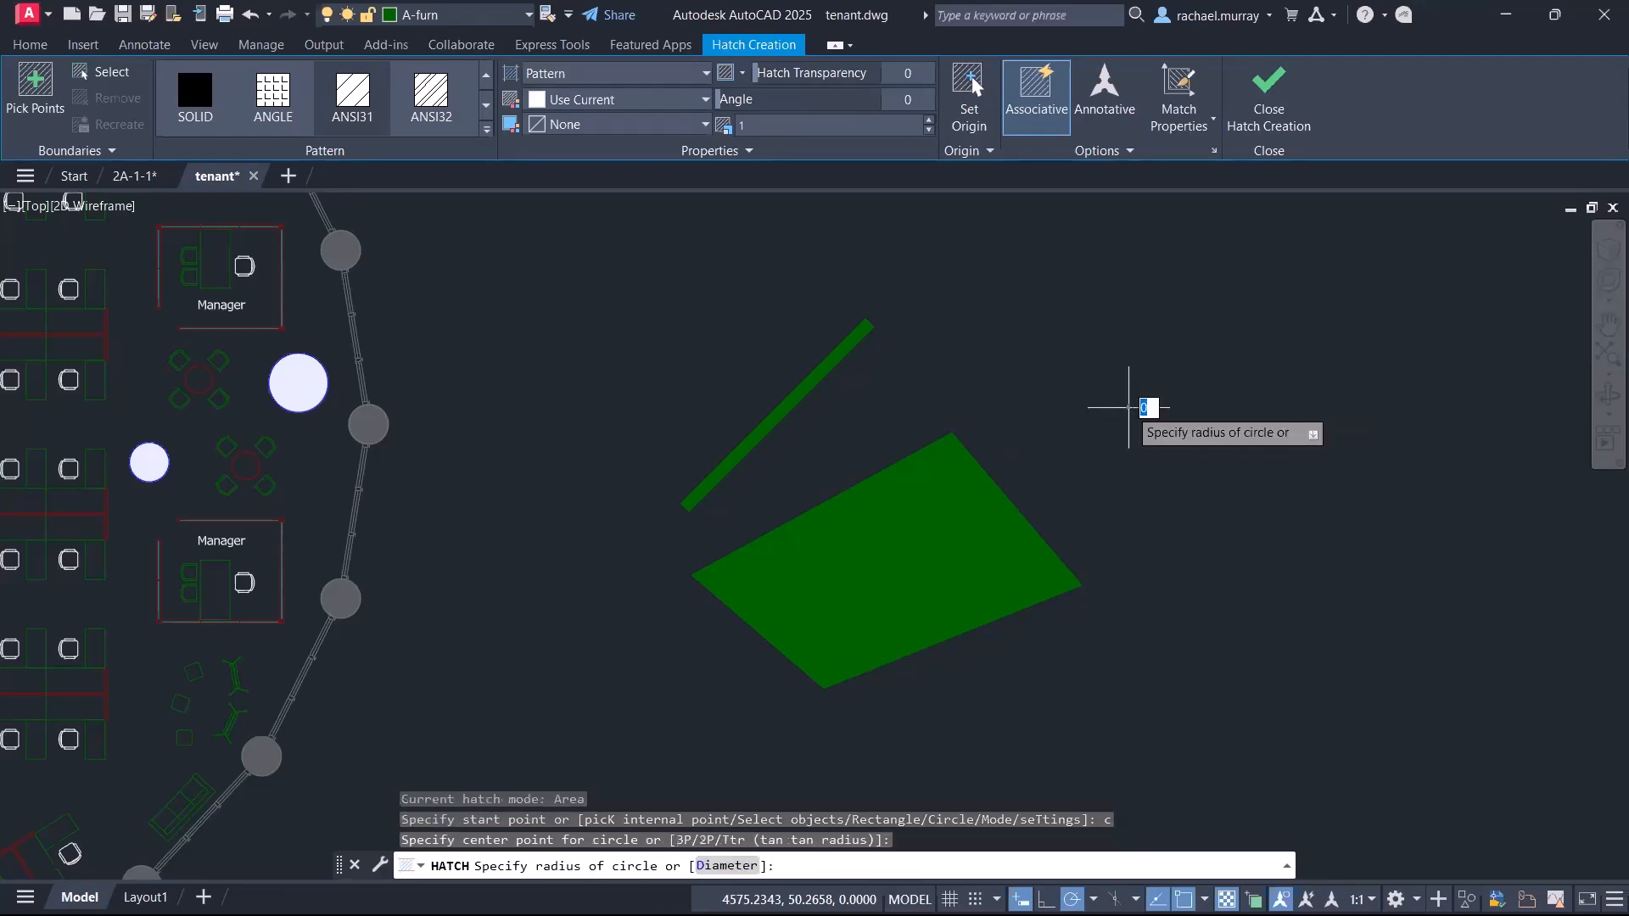
left_click(1205, 445)
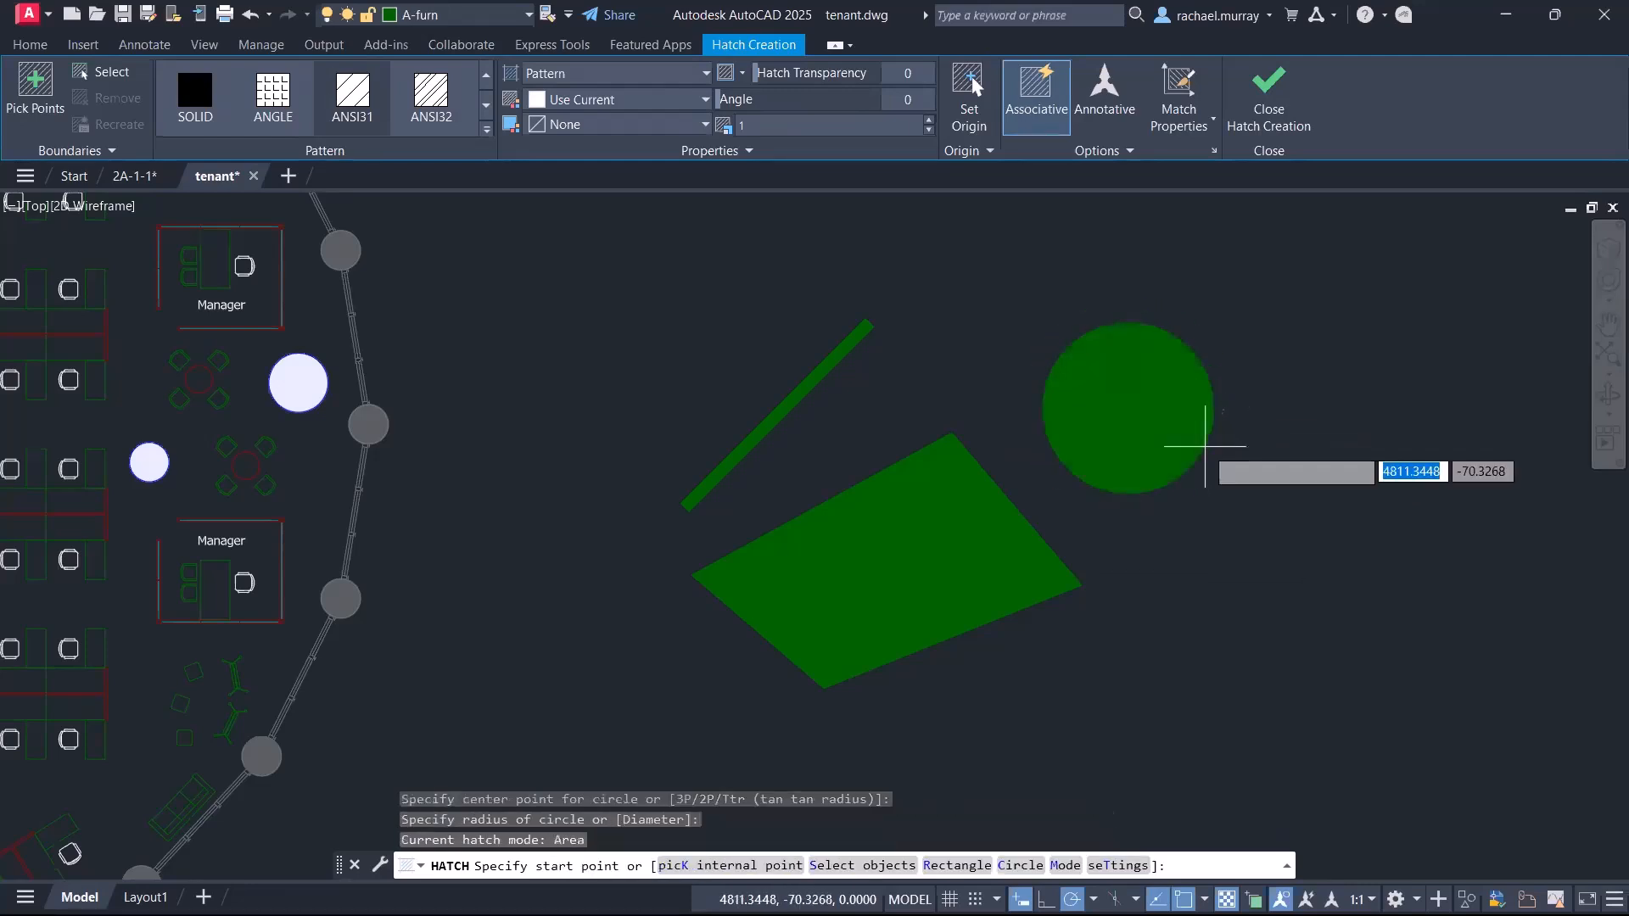
Step: End the circular hatch and start a new Hatch with its draw mode set to Path
middle_click_drag(1282, 603, 1216, 595)
key("Escape")
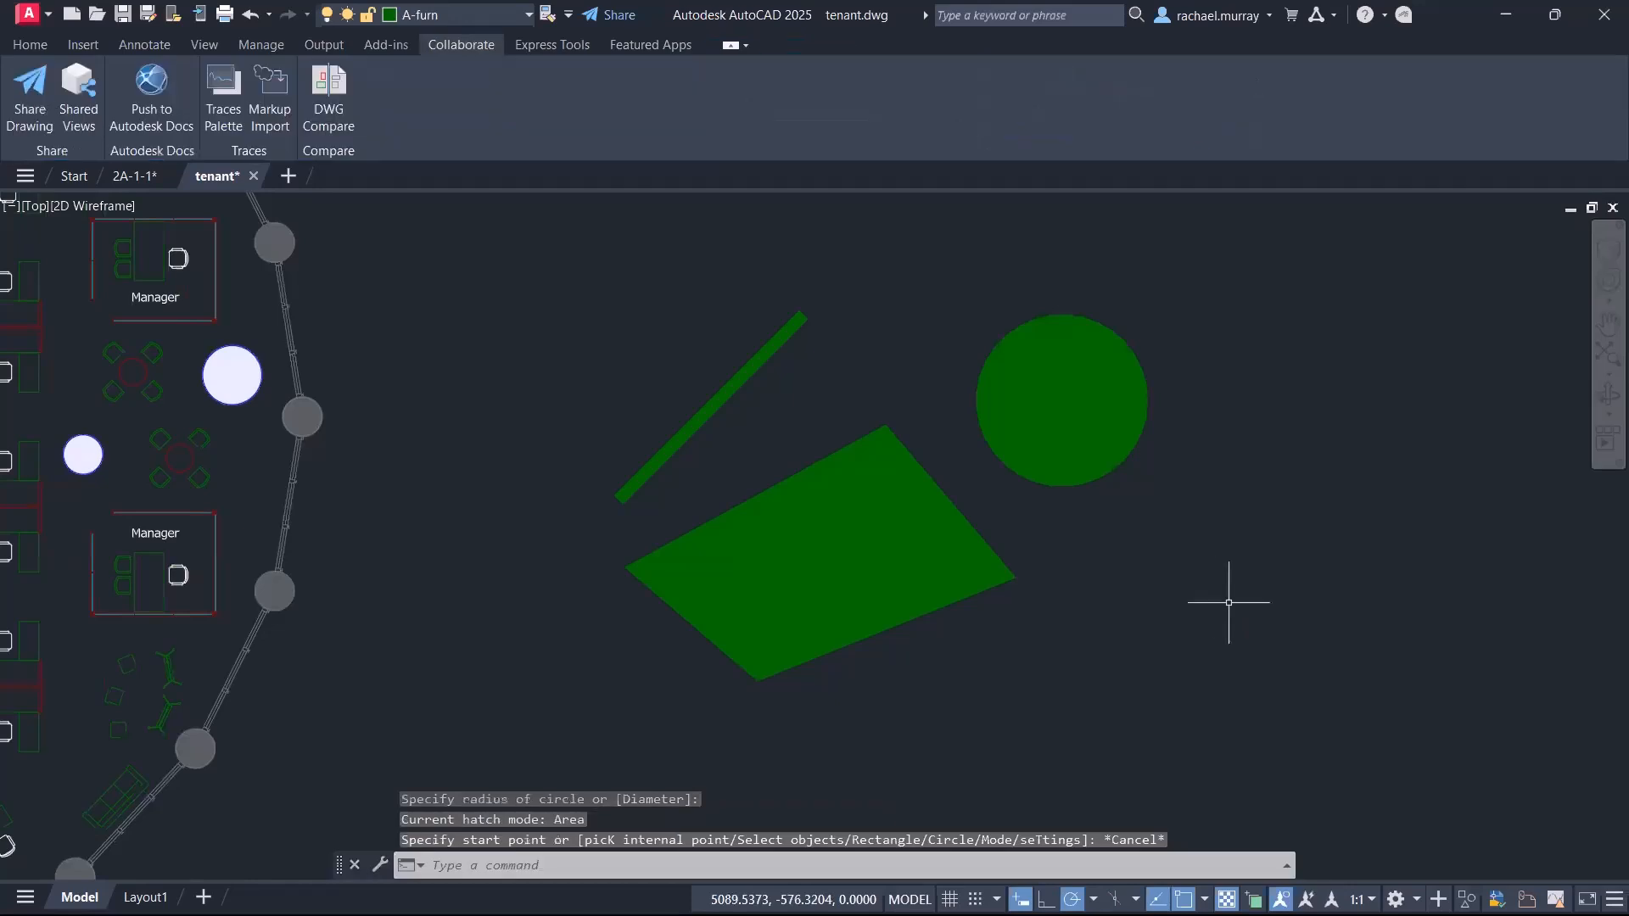
type("h")
key("Return")
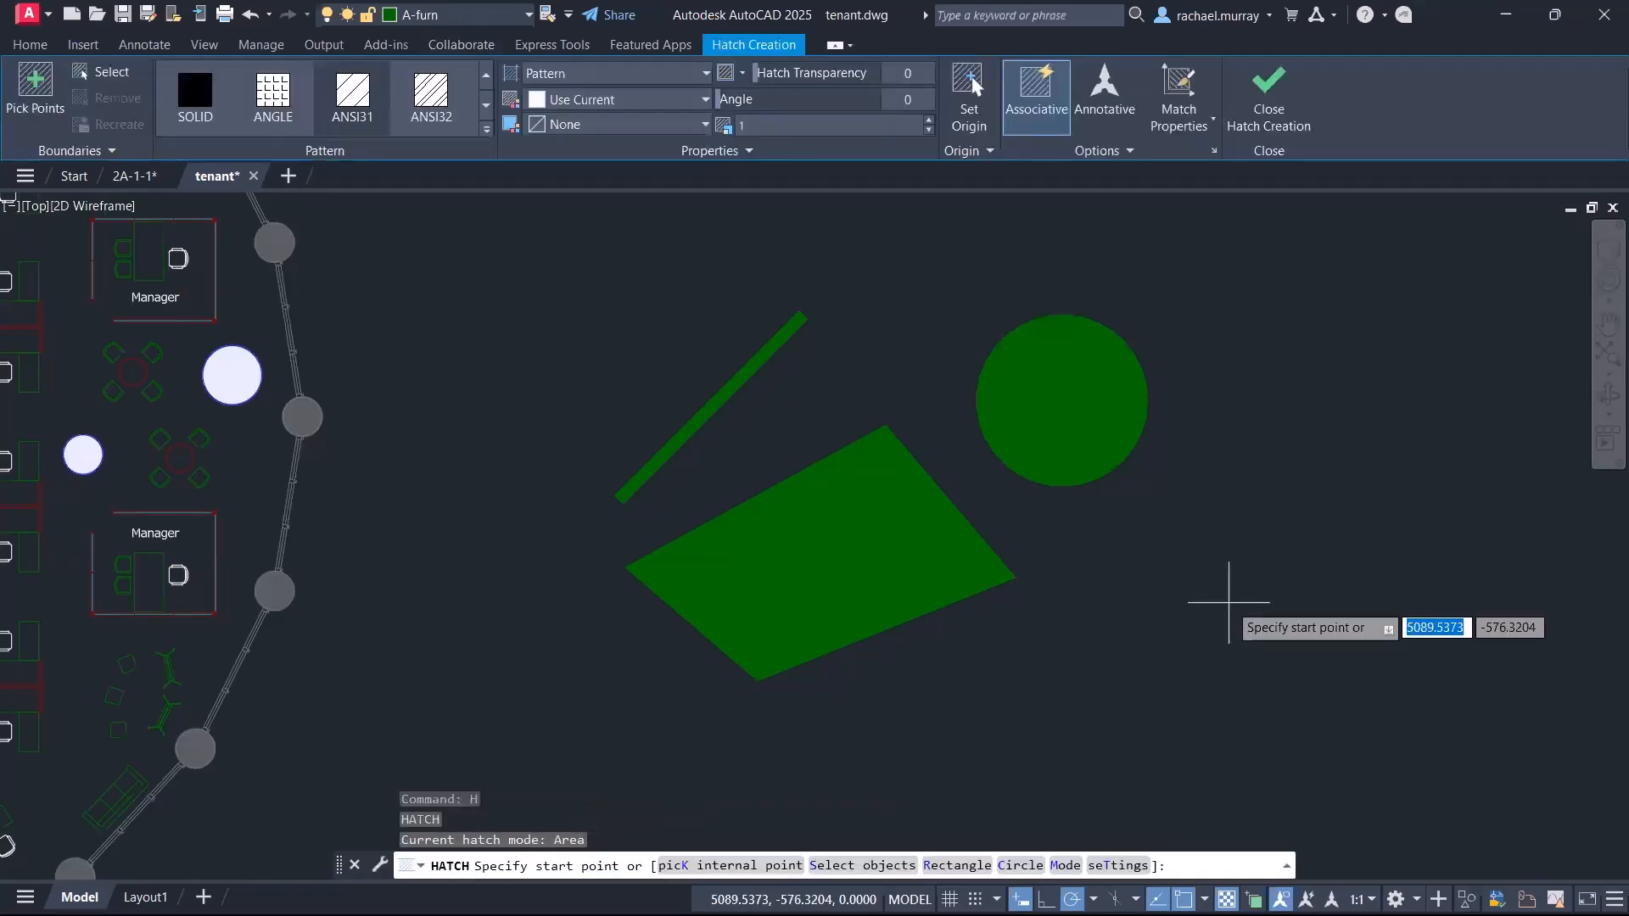
type("m")
key("Return")
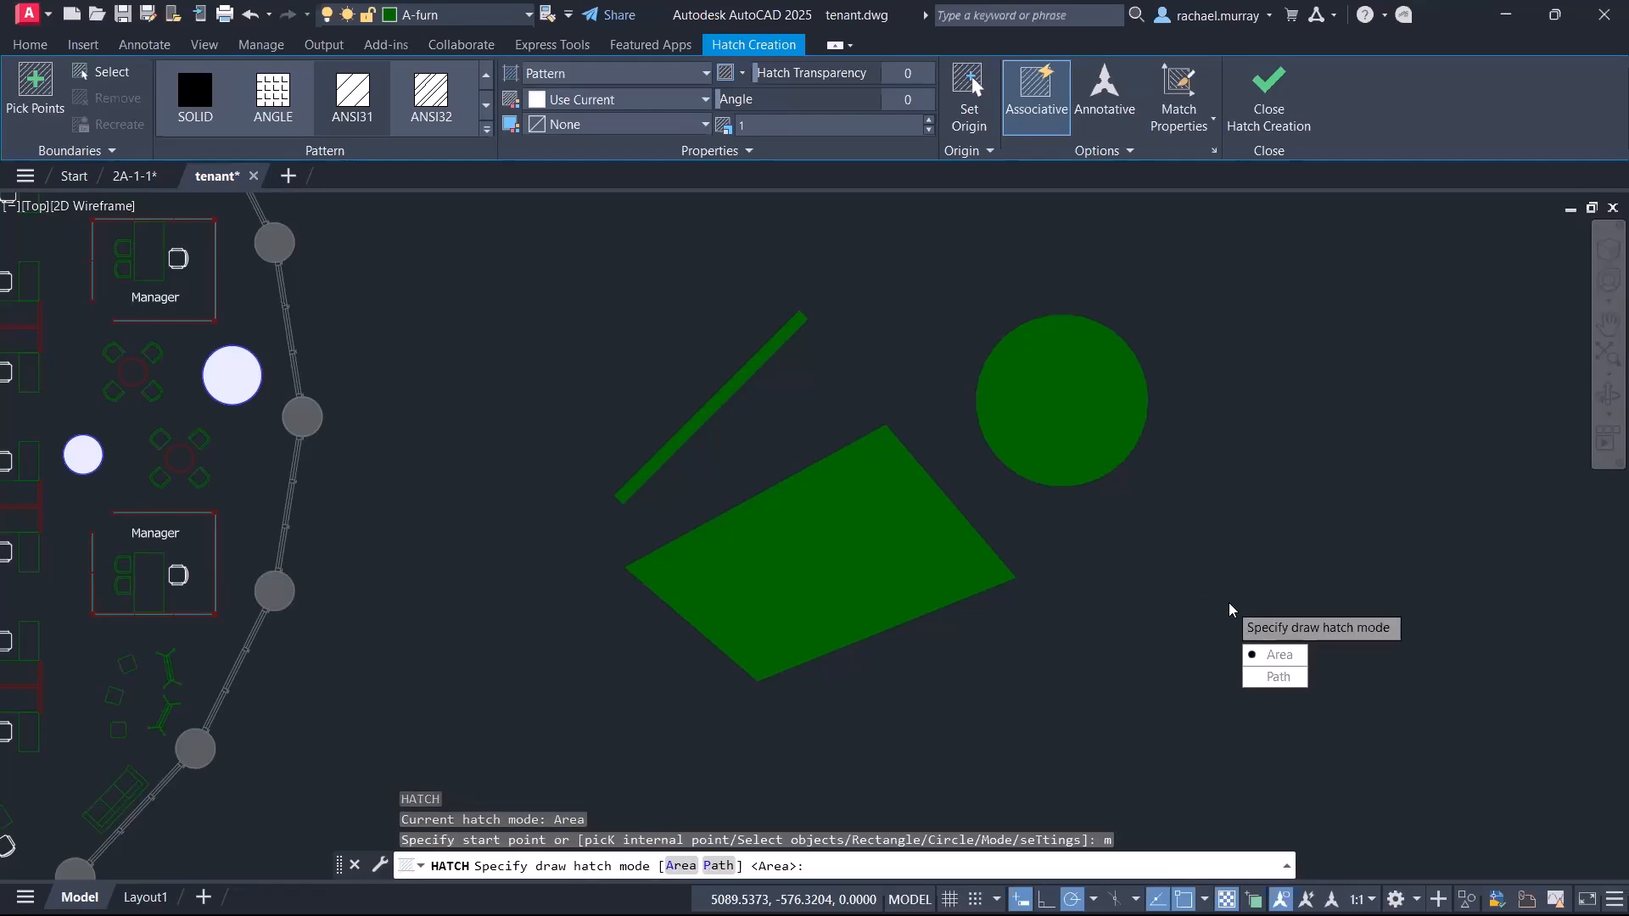
type("p")
key("Return")
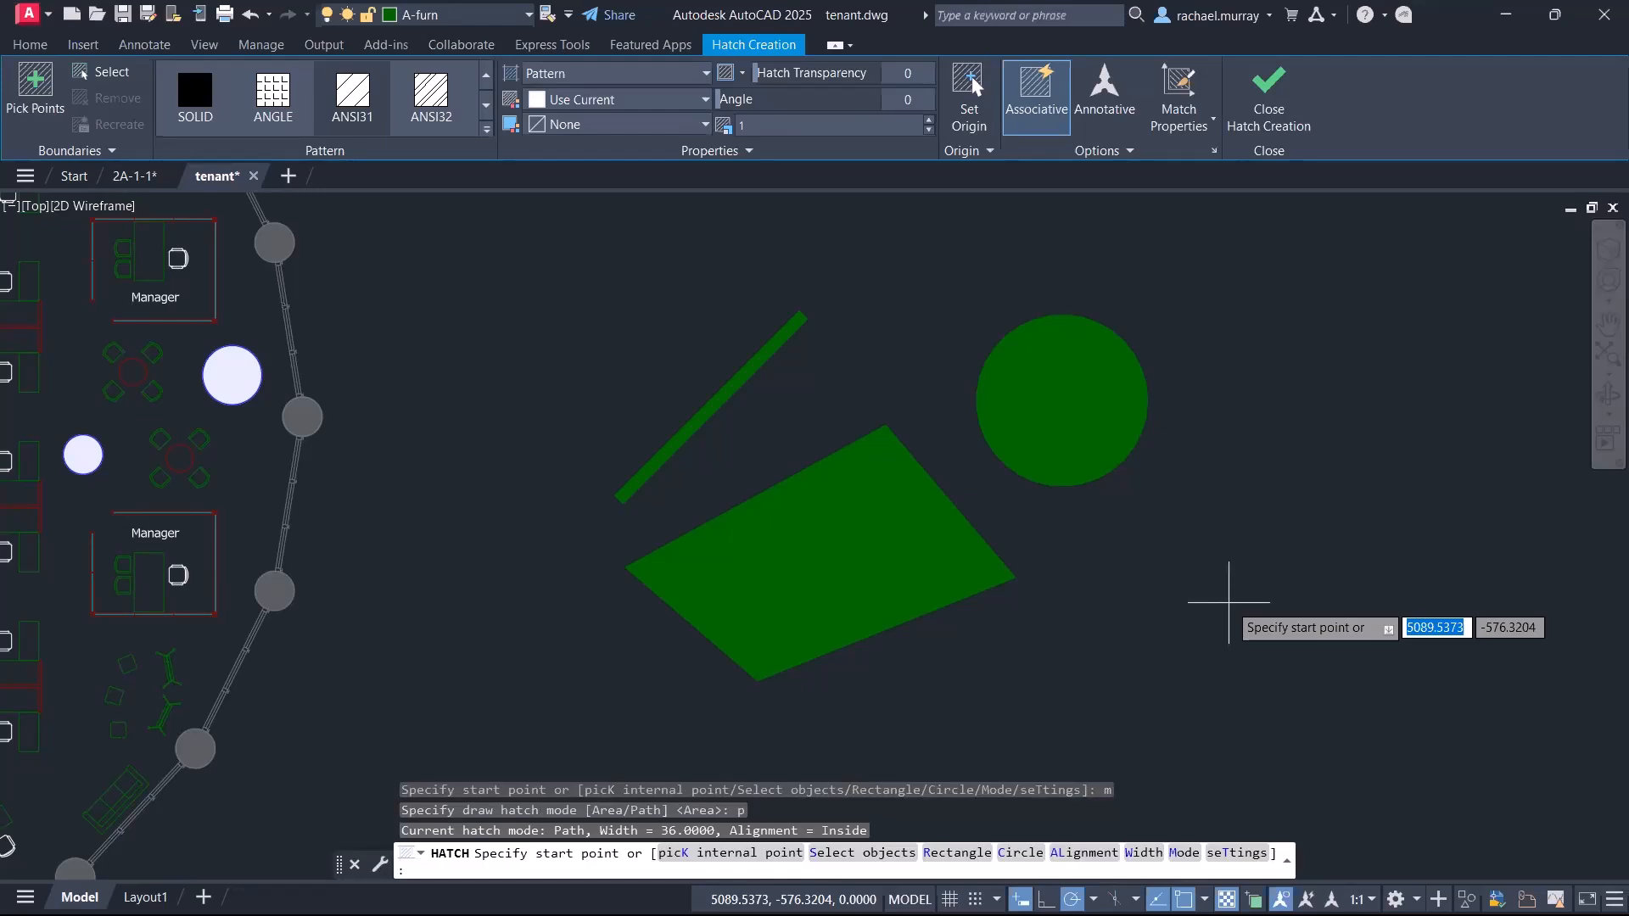
Step: Set the path hatch width to 36 and its alignment to Inside
type("w")
key("Return")
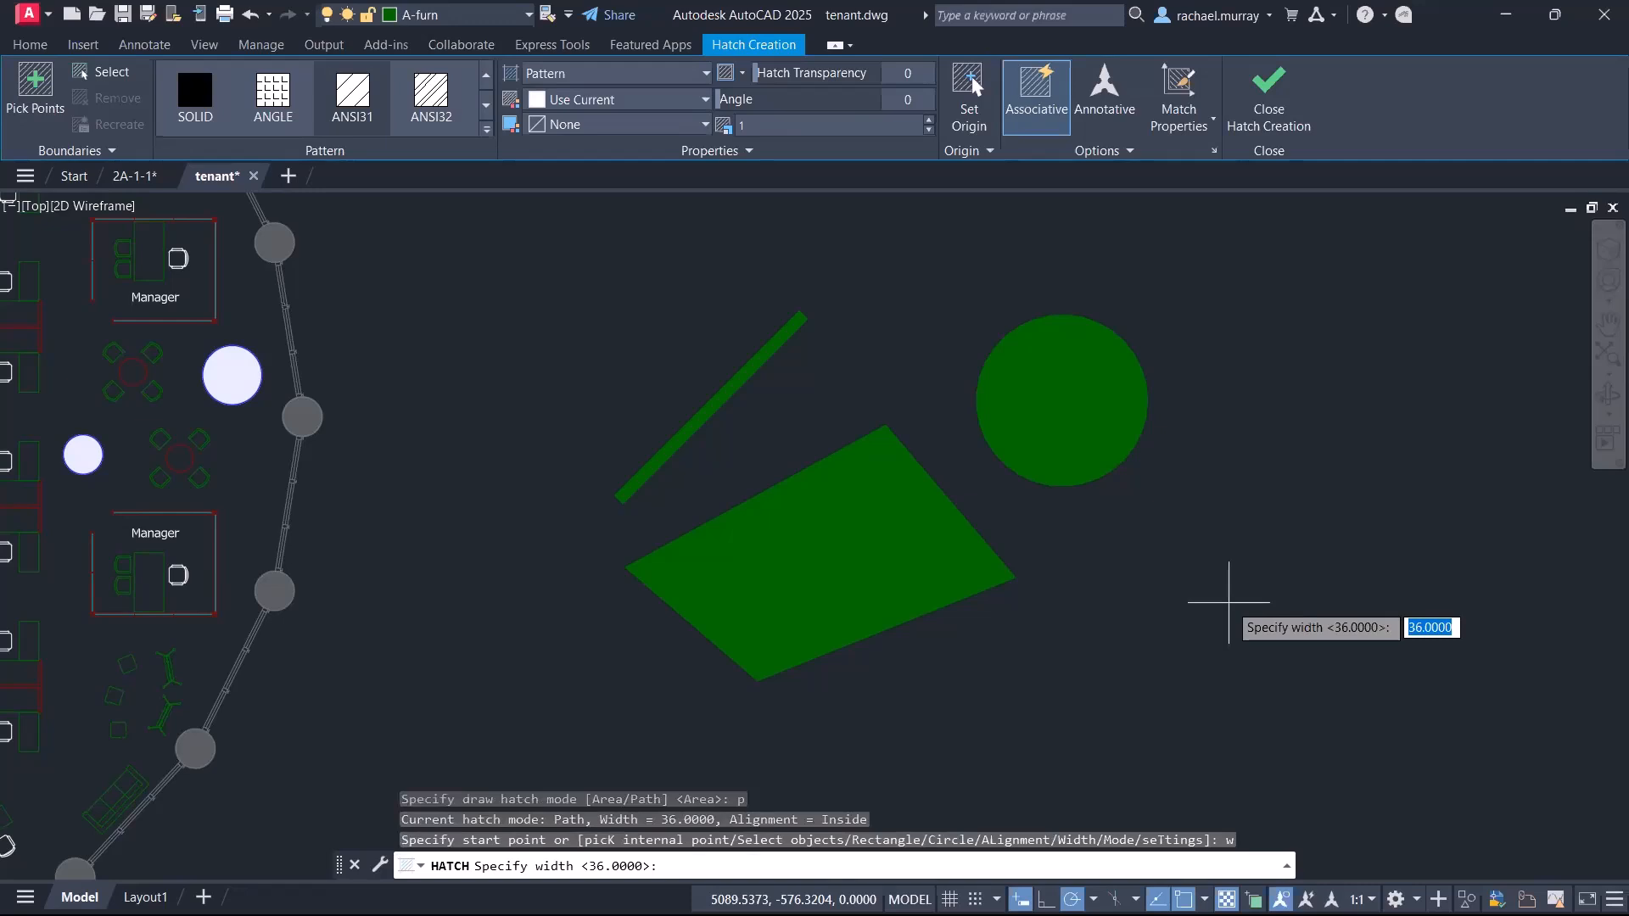
key("Return")
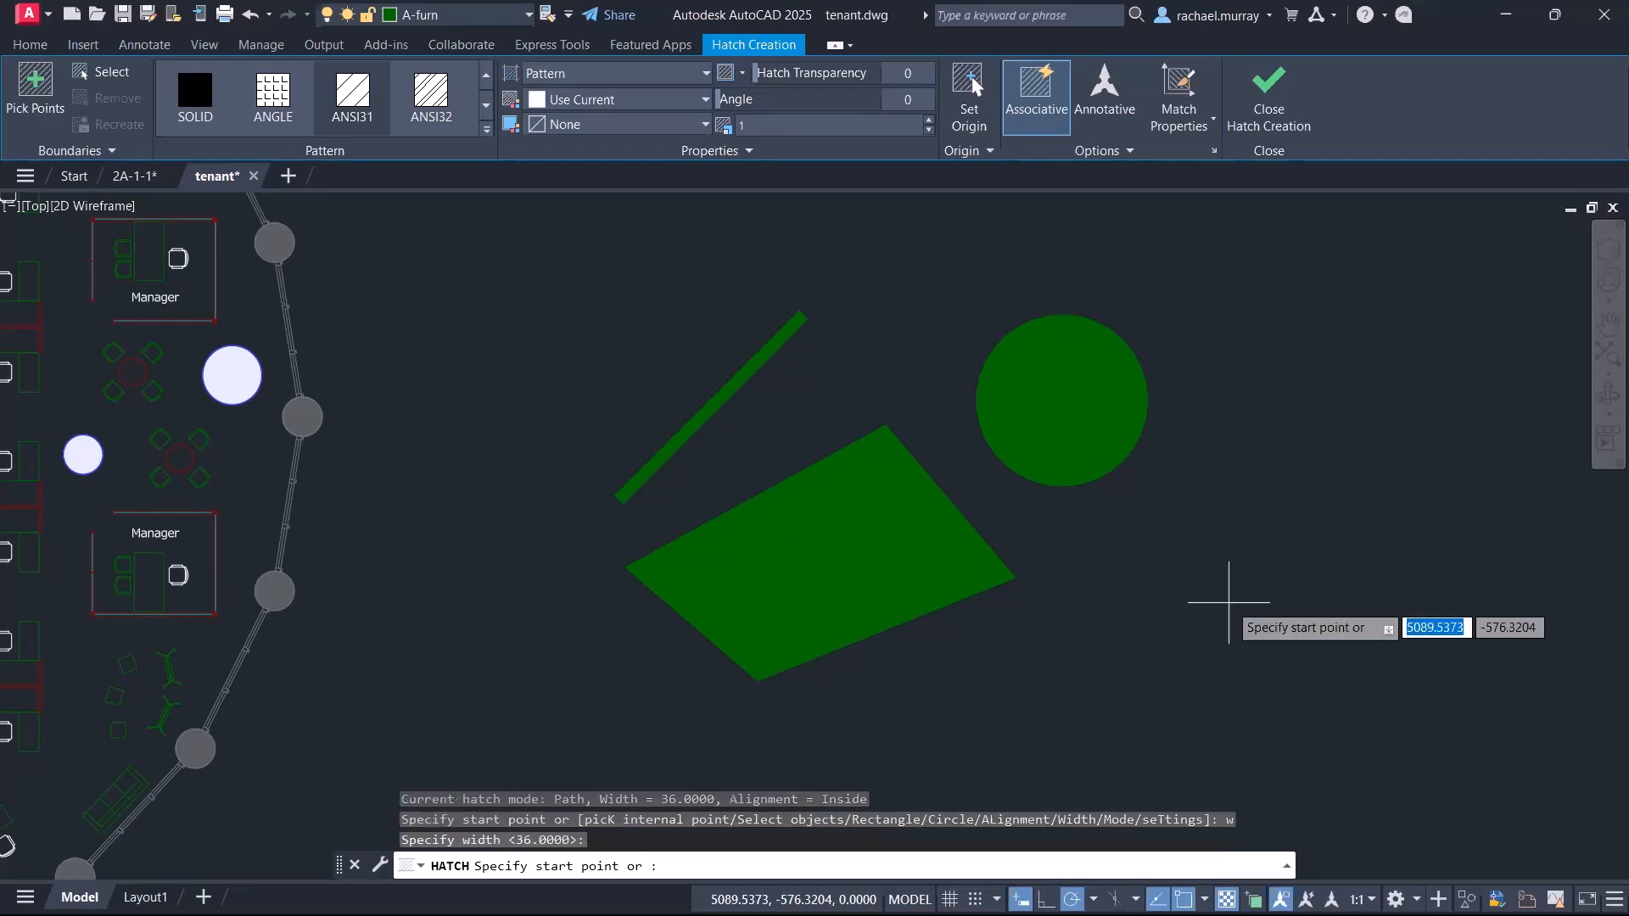
type("al")
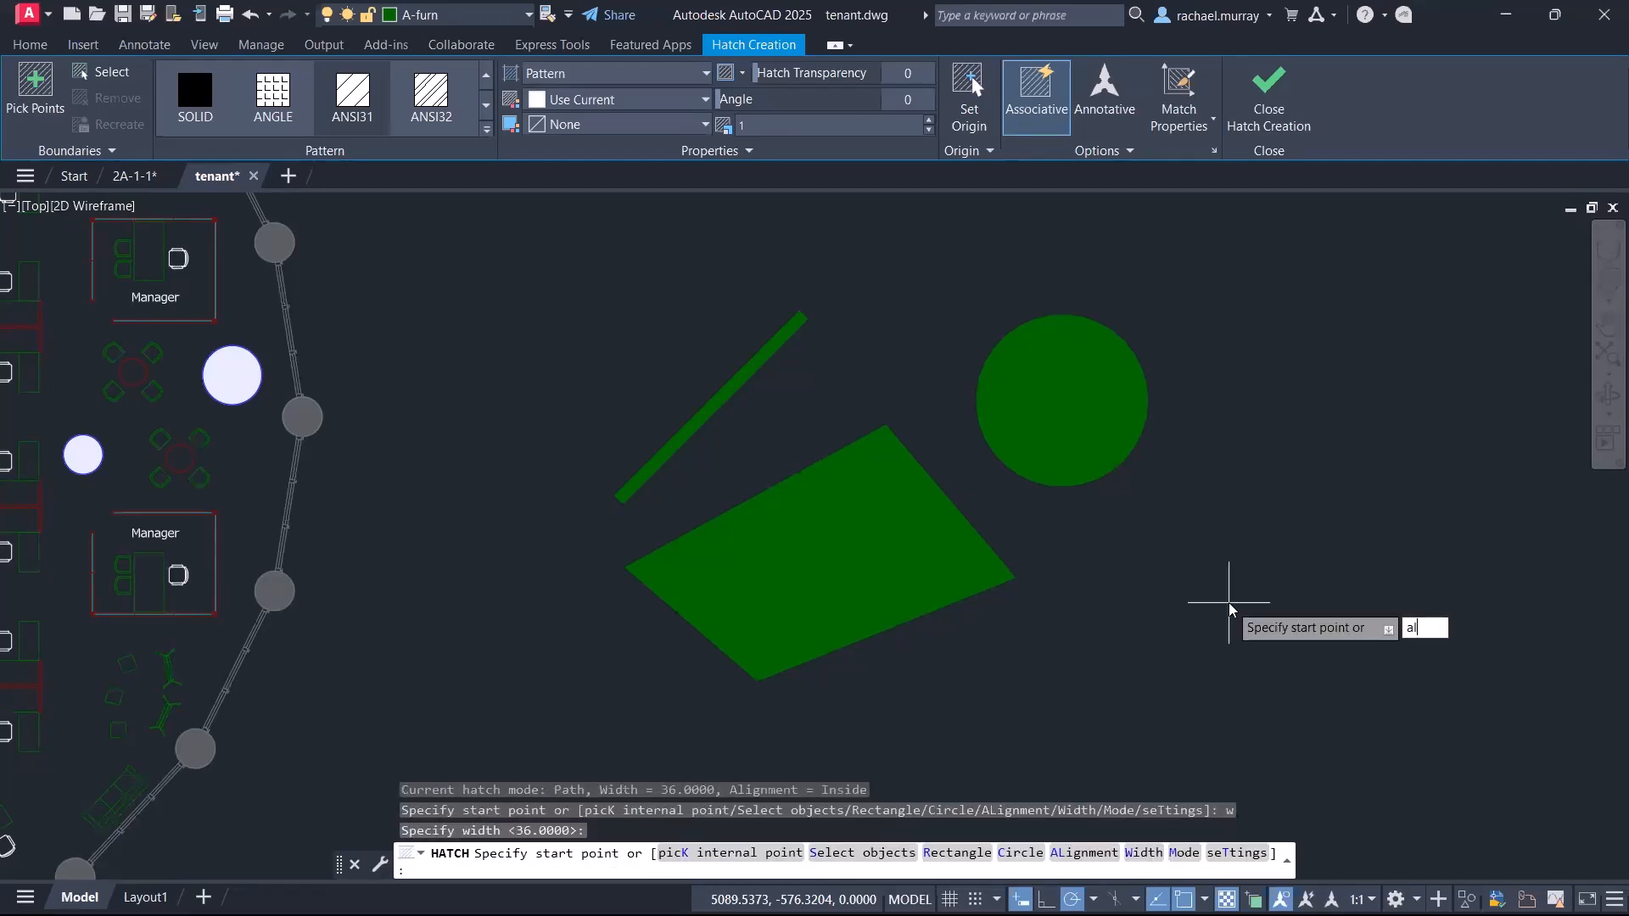
key("Return")
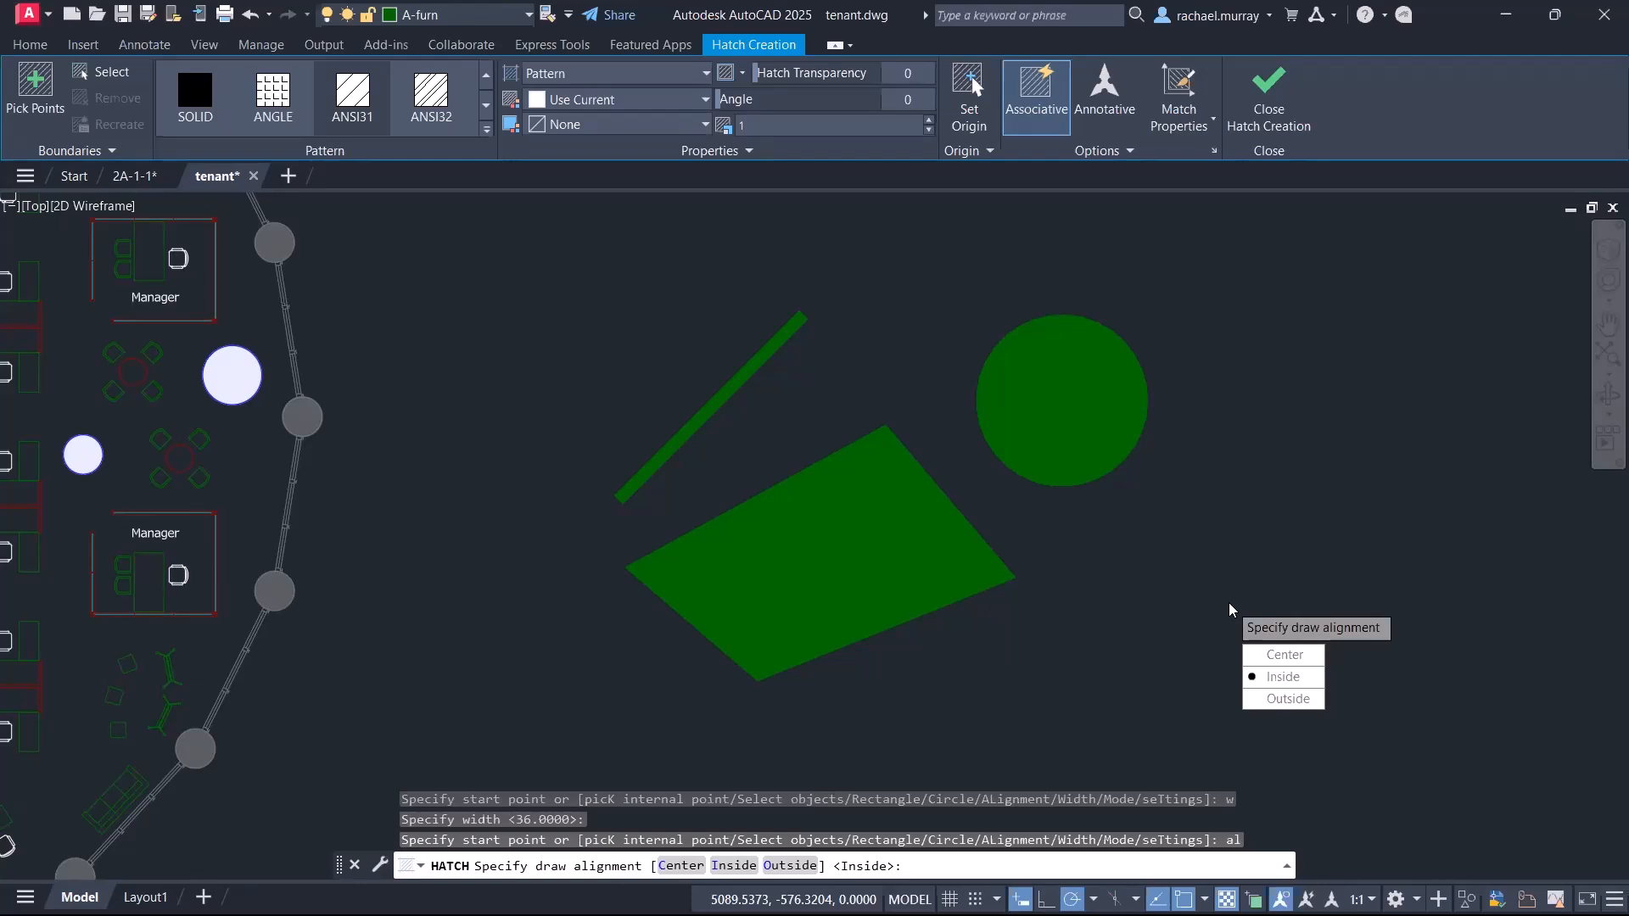
left_click(1282, 676)
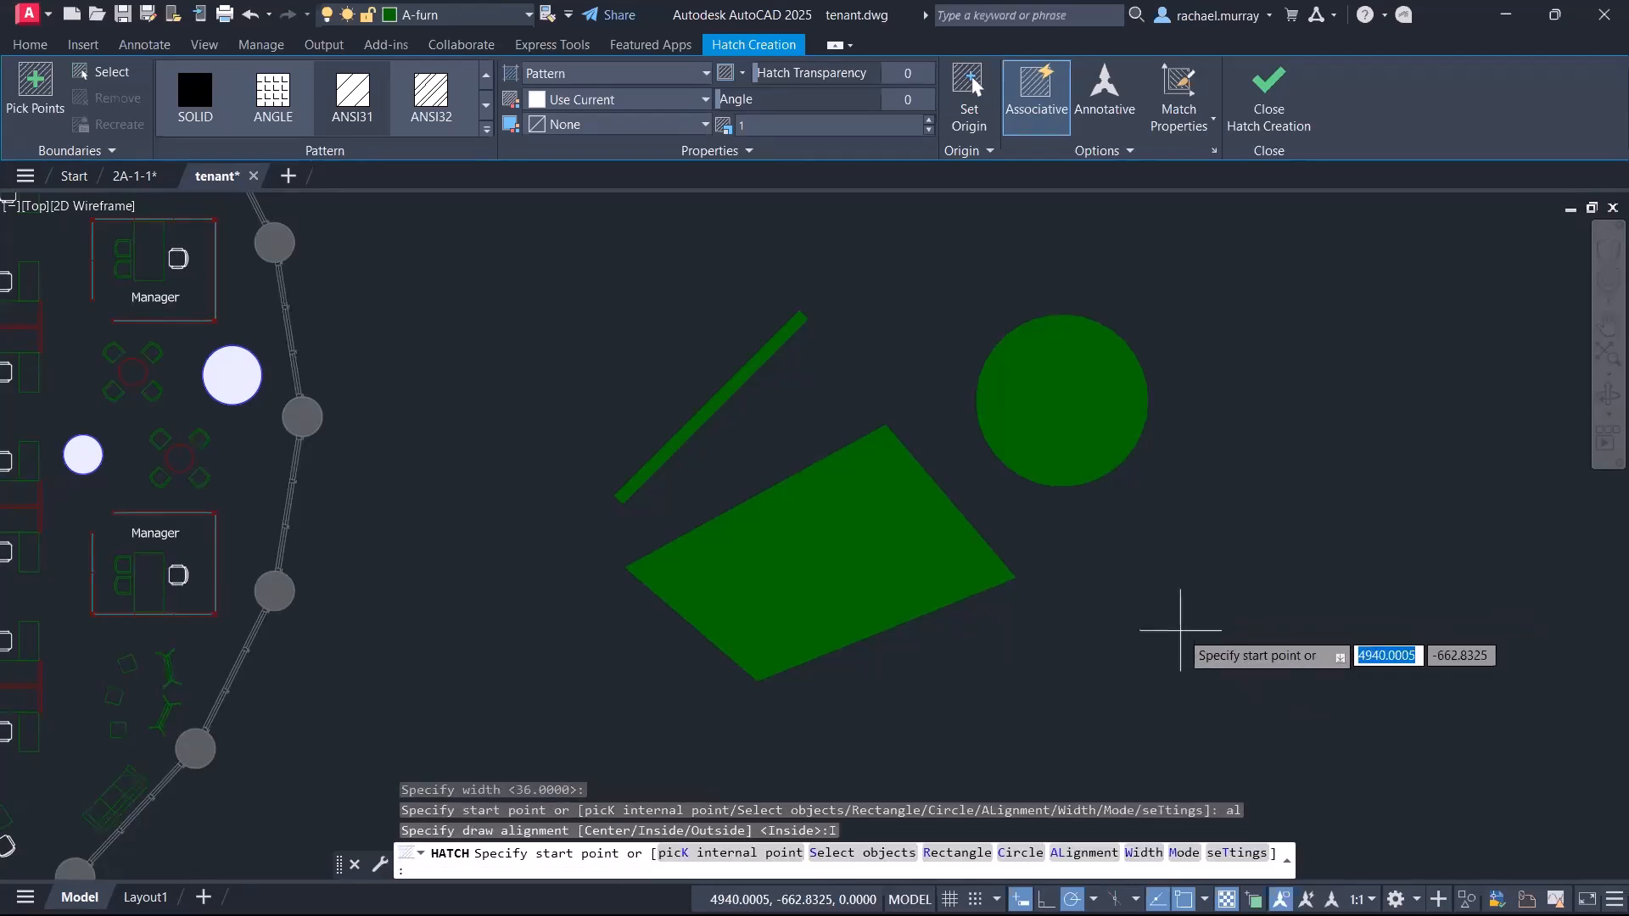
Step: Draw a two-segment peaked path hatch below and right of the circle, with the first segment about 672 long at 35°
left_click(1135, 650)
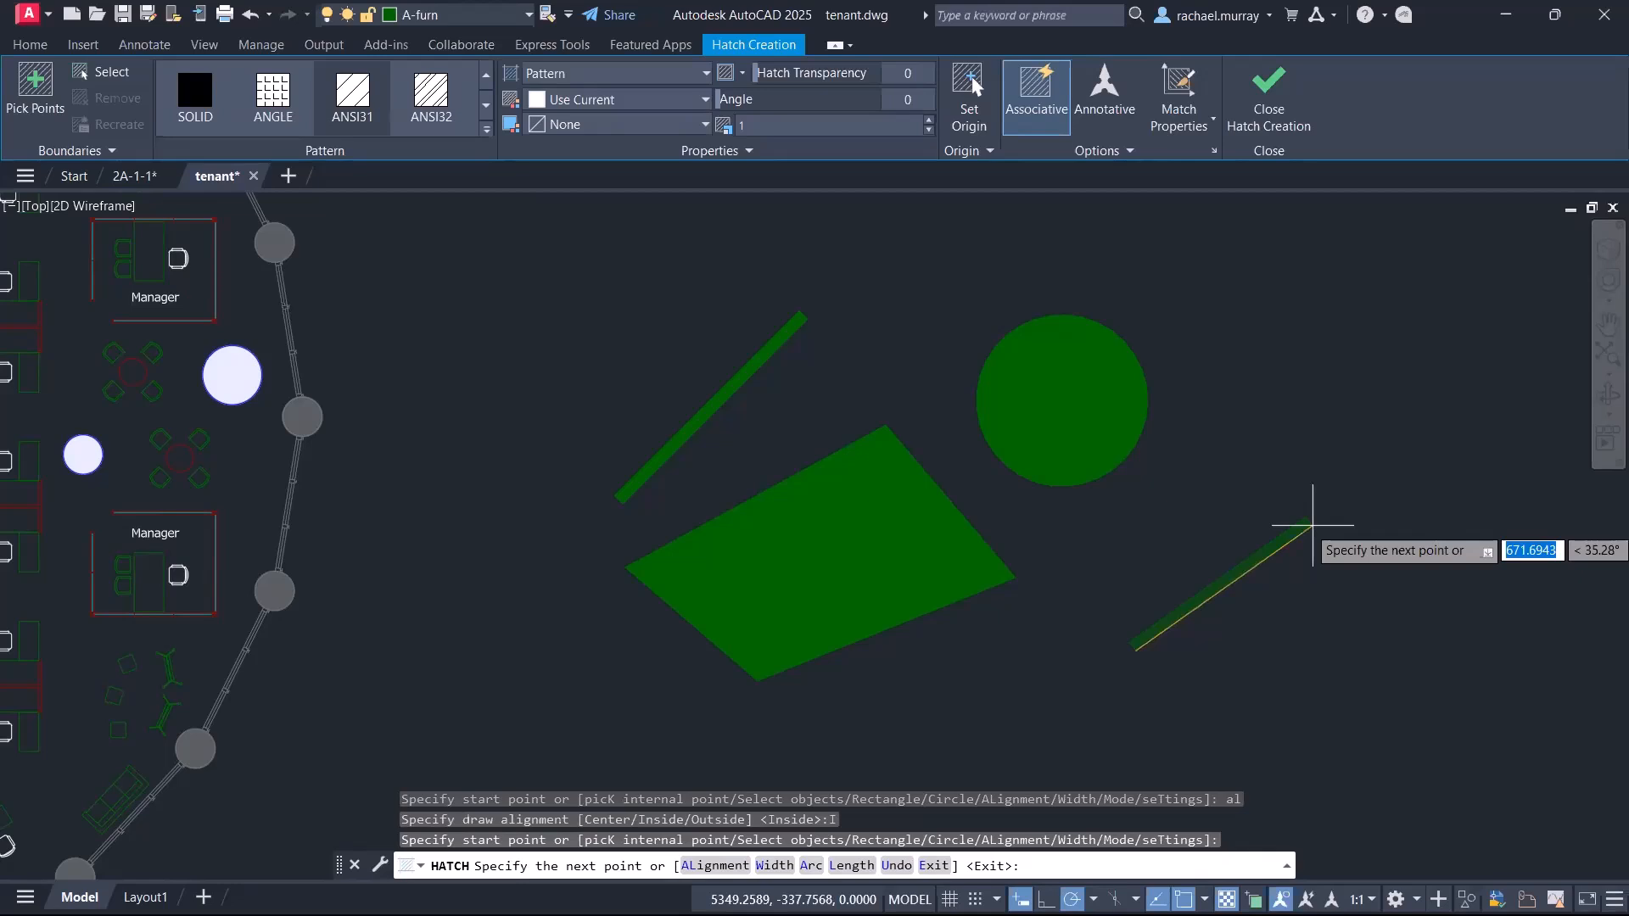
left_click(1312, 526)
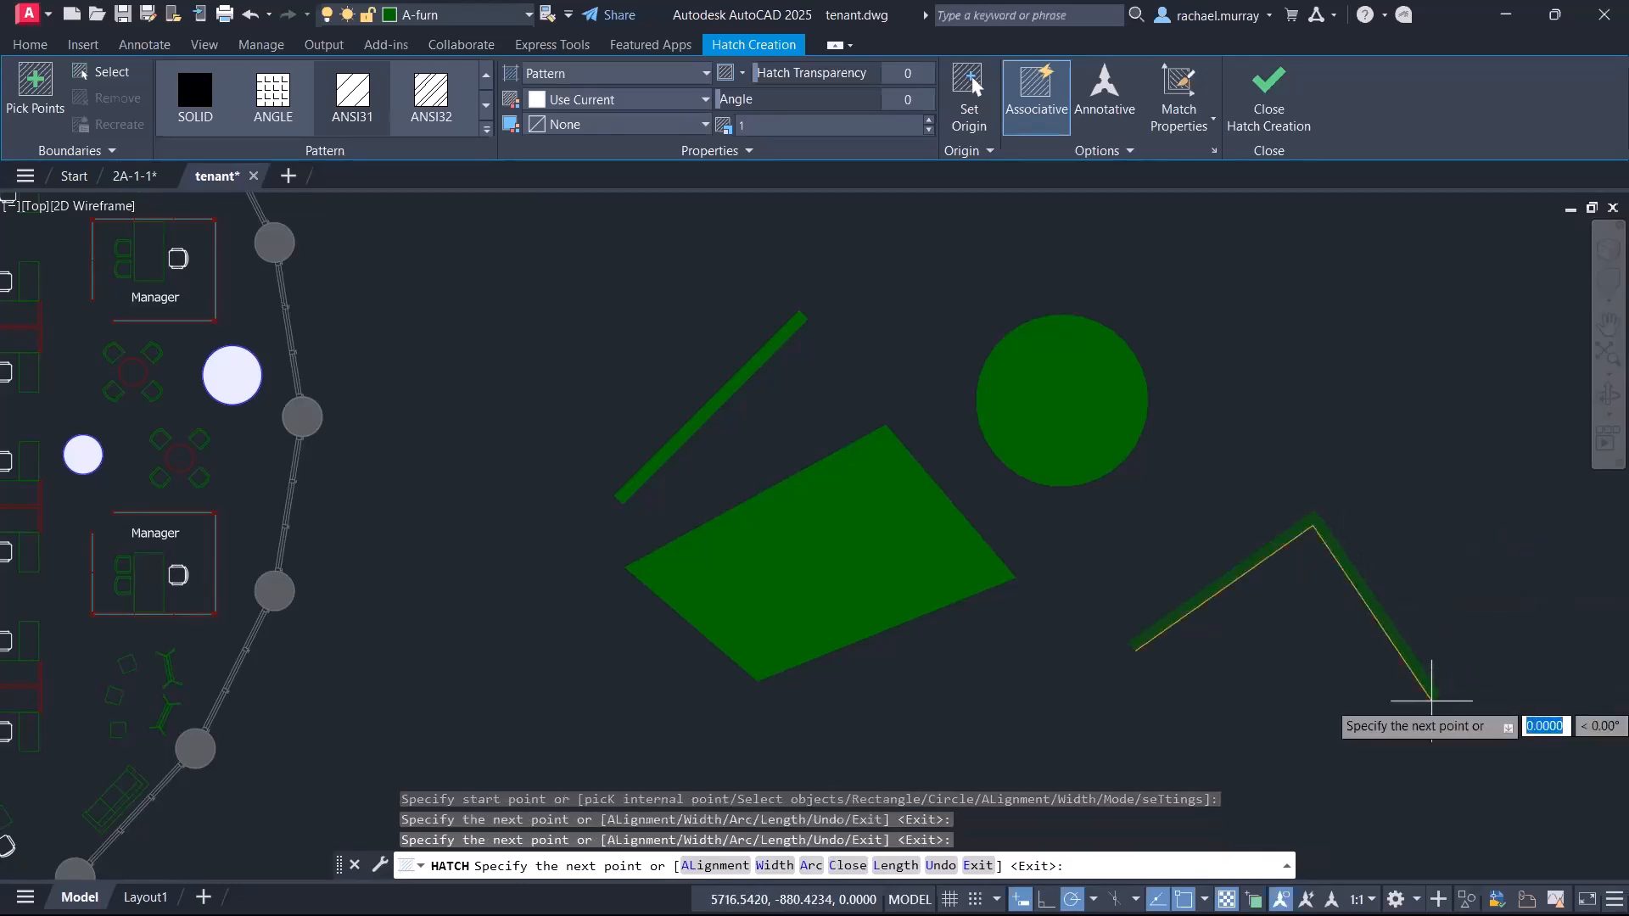
left_click(1431, 700)
key("Return")
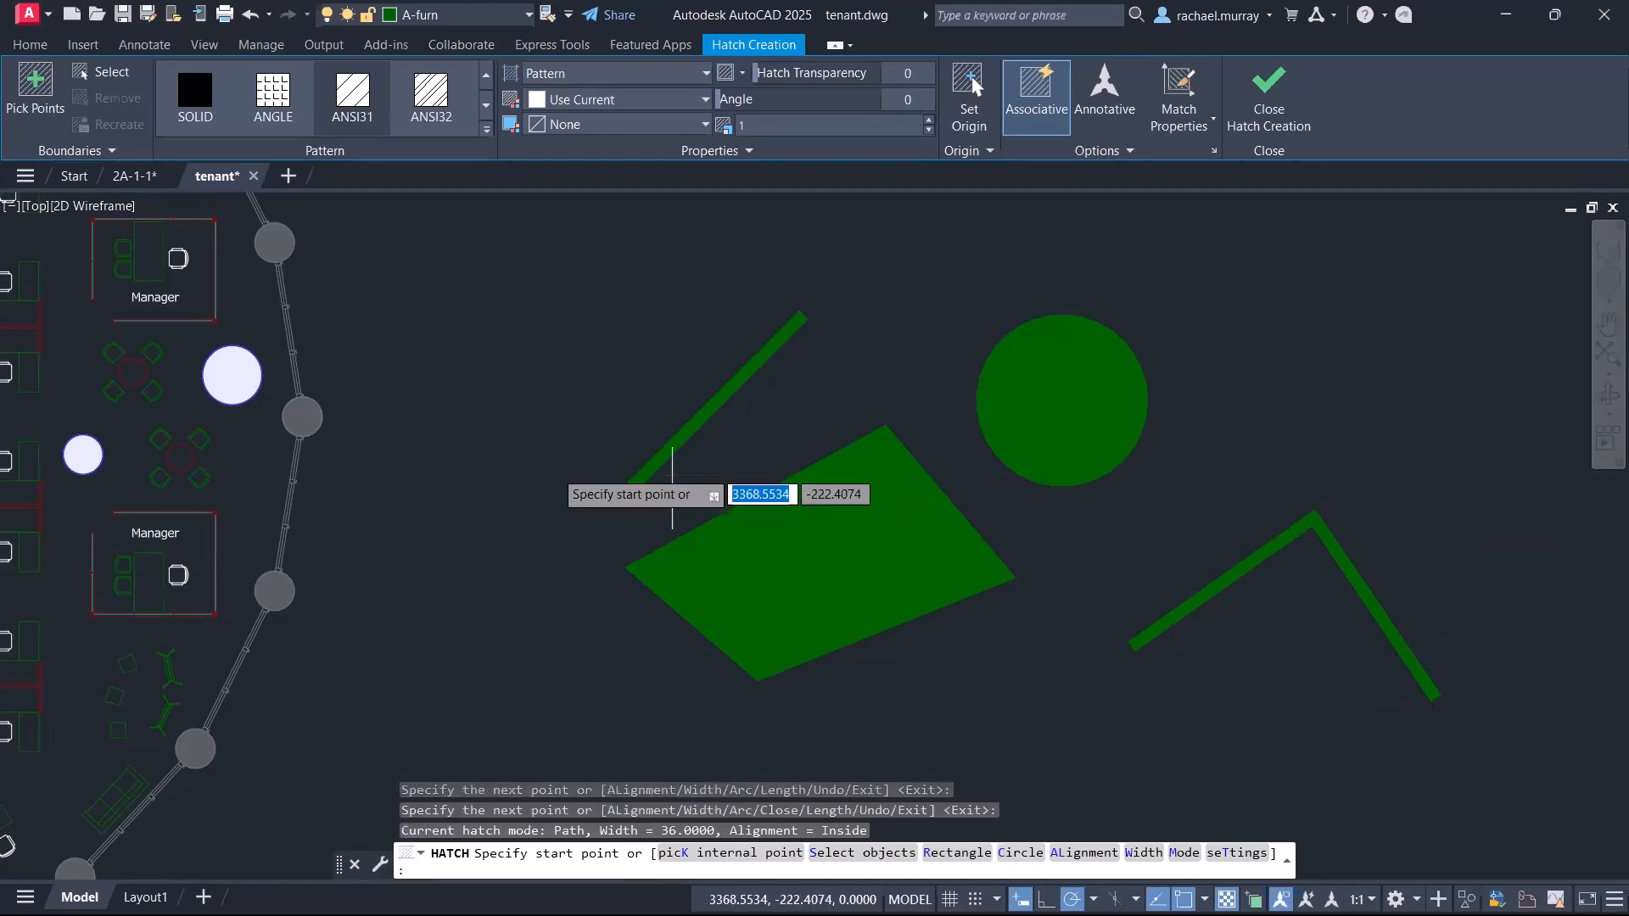
Step: Hatch a path about 842 long down the outer face of the core wall beside Men and Stair B, placing the band outside the wall
mouse_move(554, 485)
middle_mouse_down()
mouse_move(905, 475)
mouse_move(1273, 522)
mouse_move(1437, 566)
middle_mouse_up()
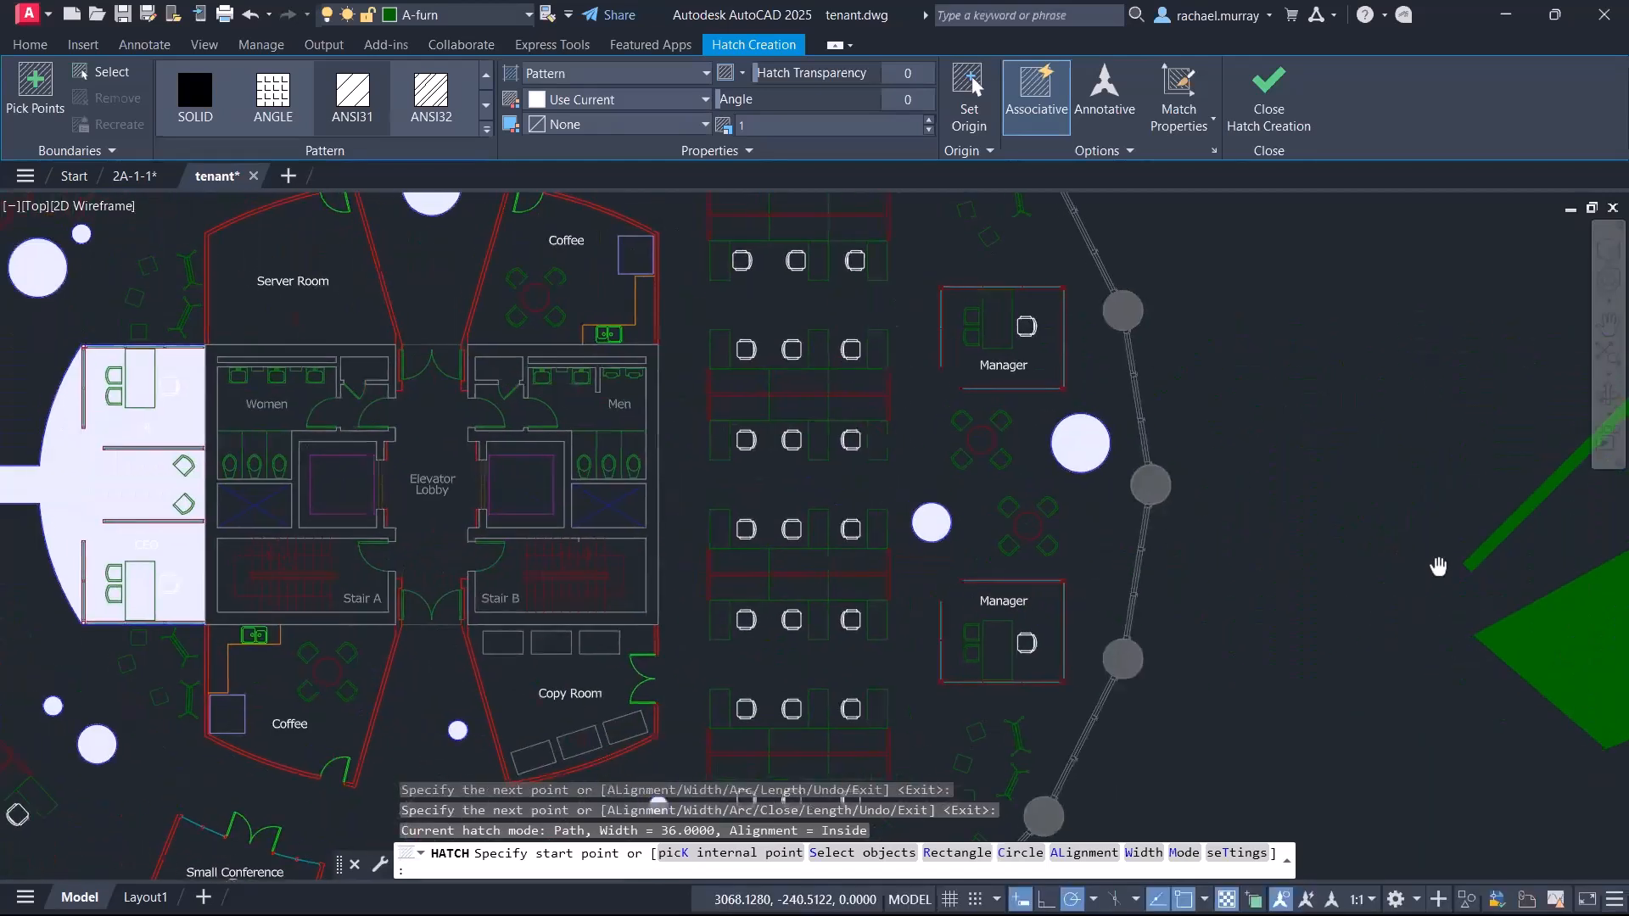
scroll(721, 491, "up", 2)
middle_click_drag(722, 495, 762, 473)
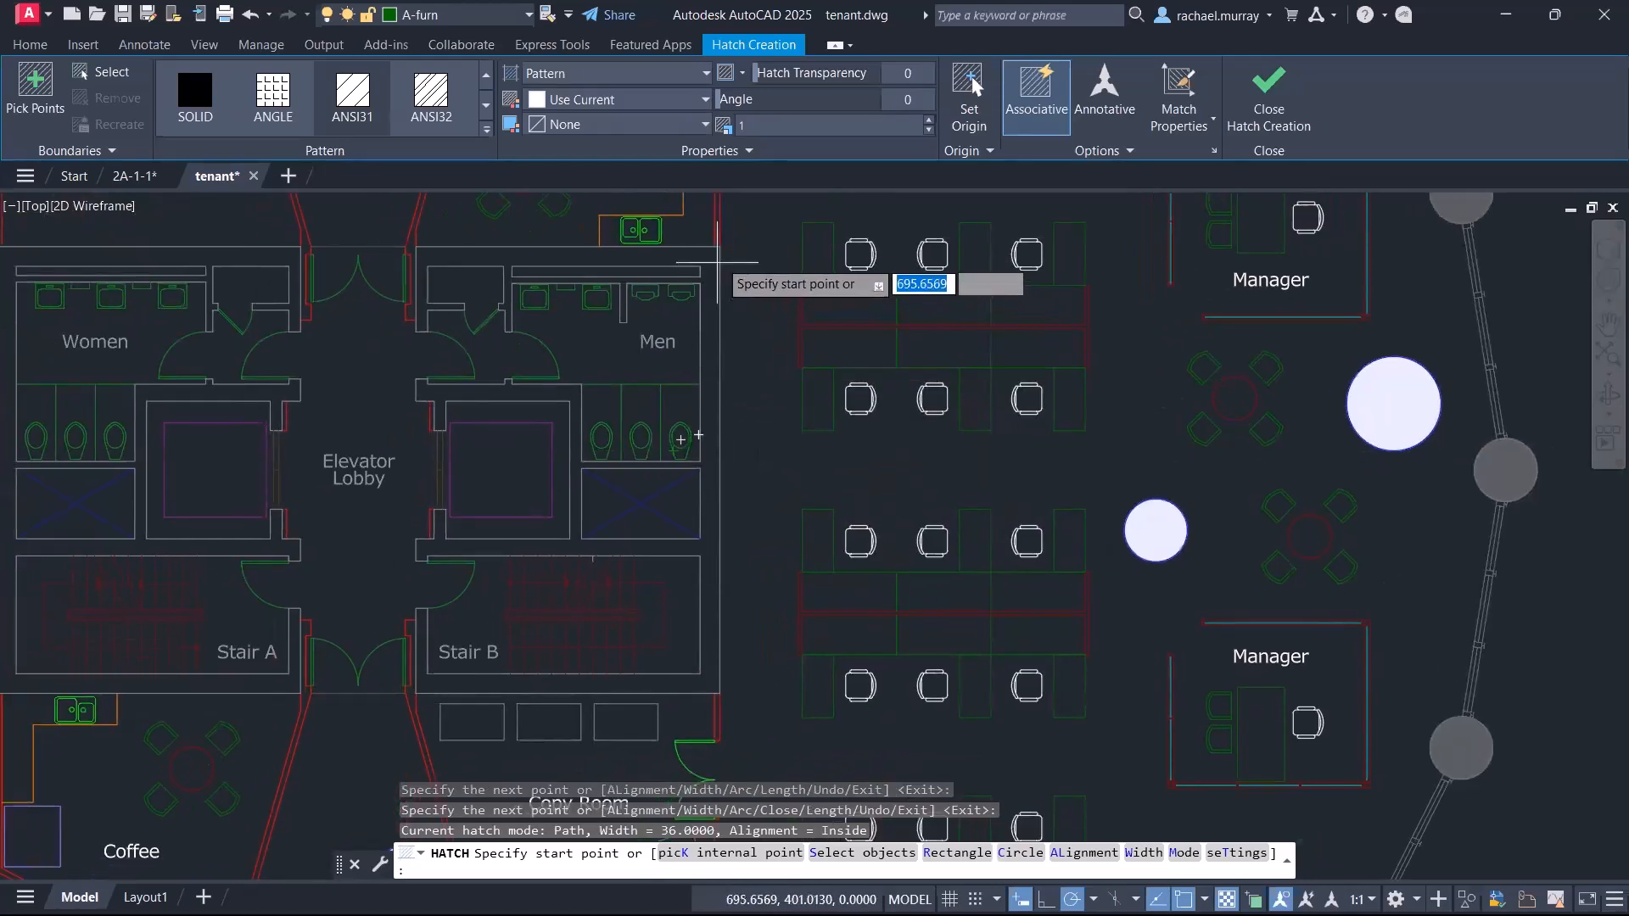
left_click(720, 693)
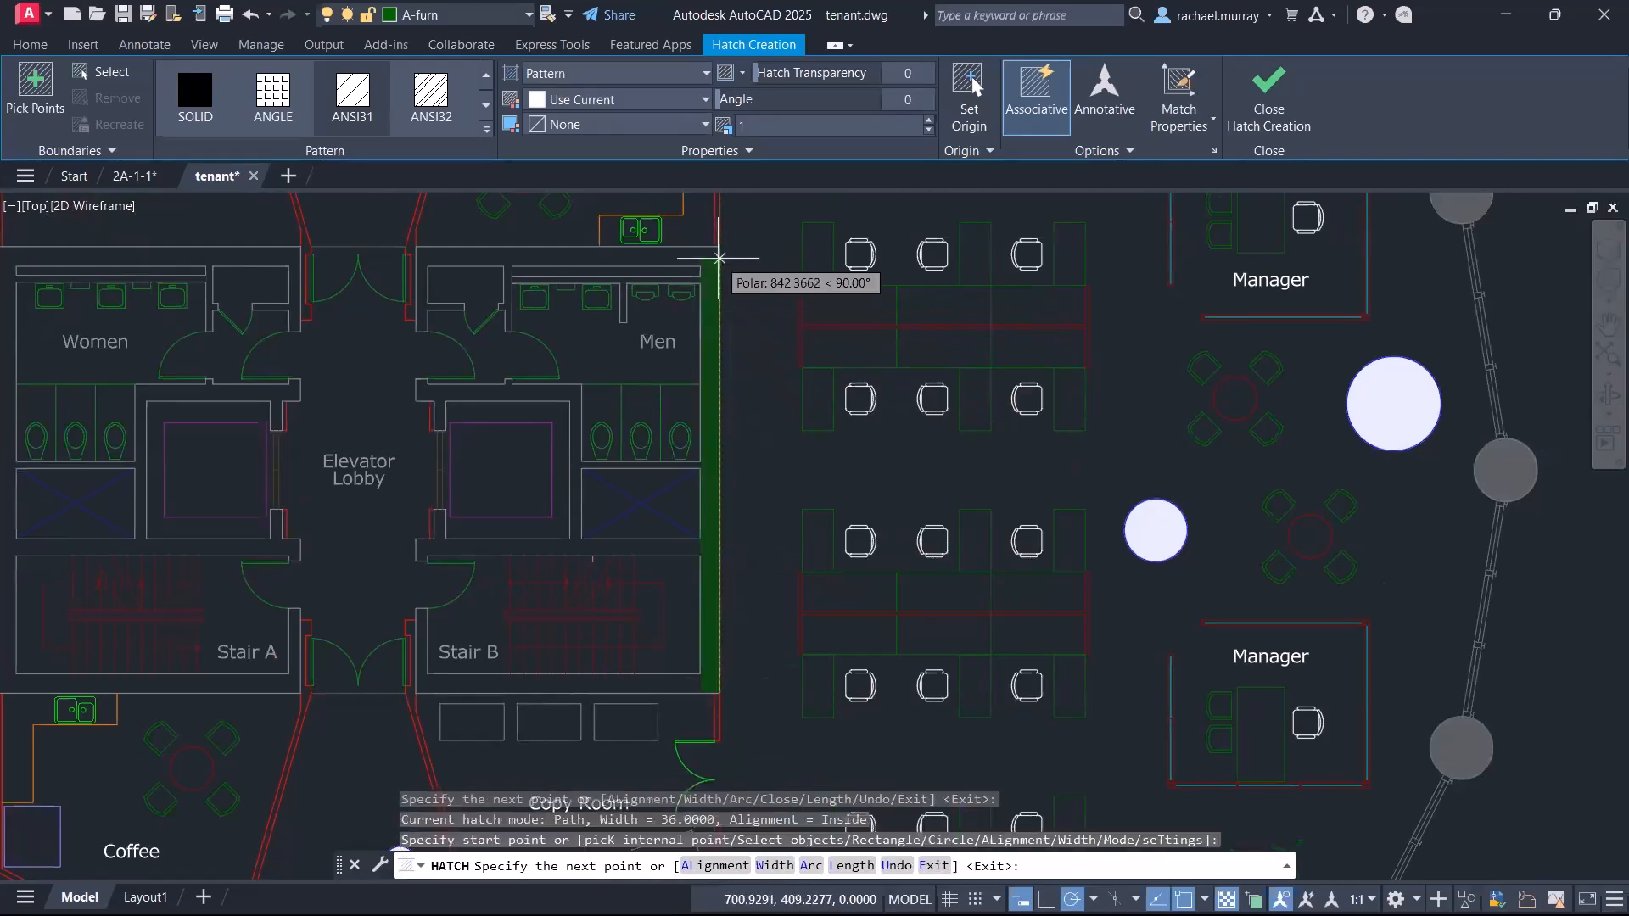
key("Escape")
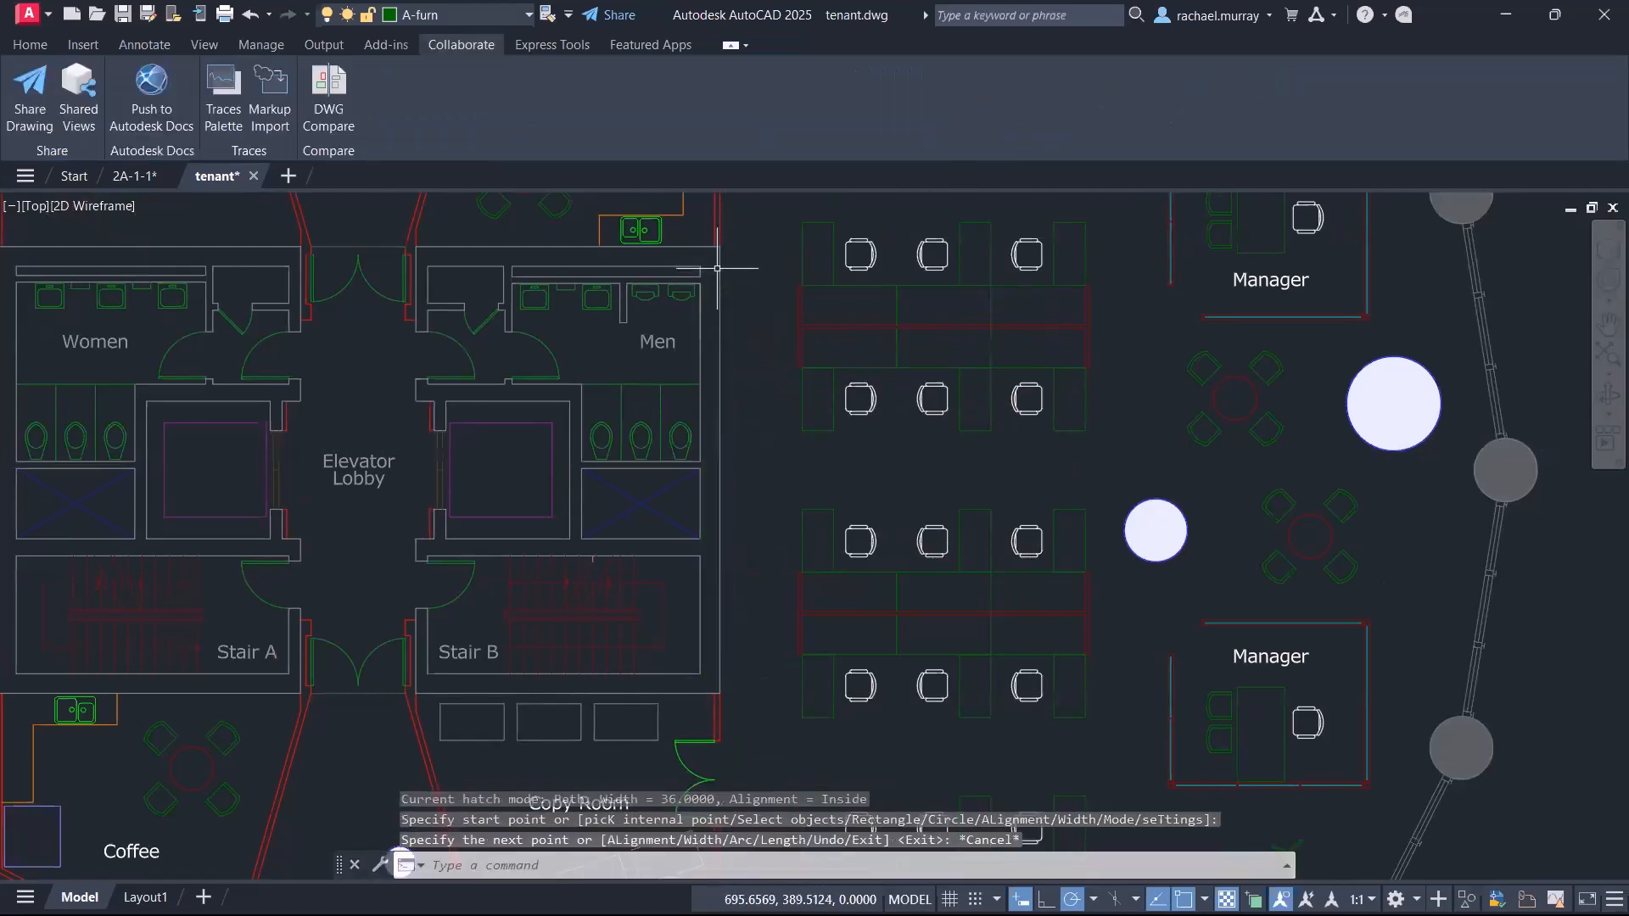
type("h")
key("Return")
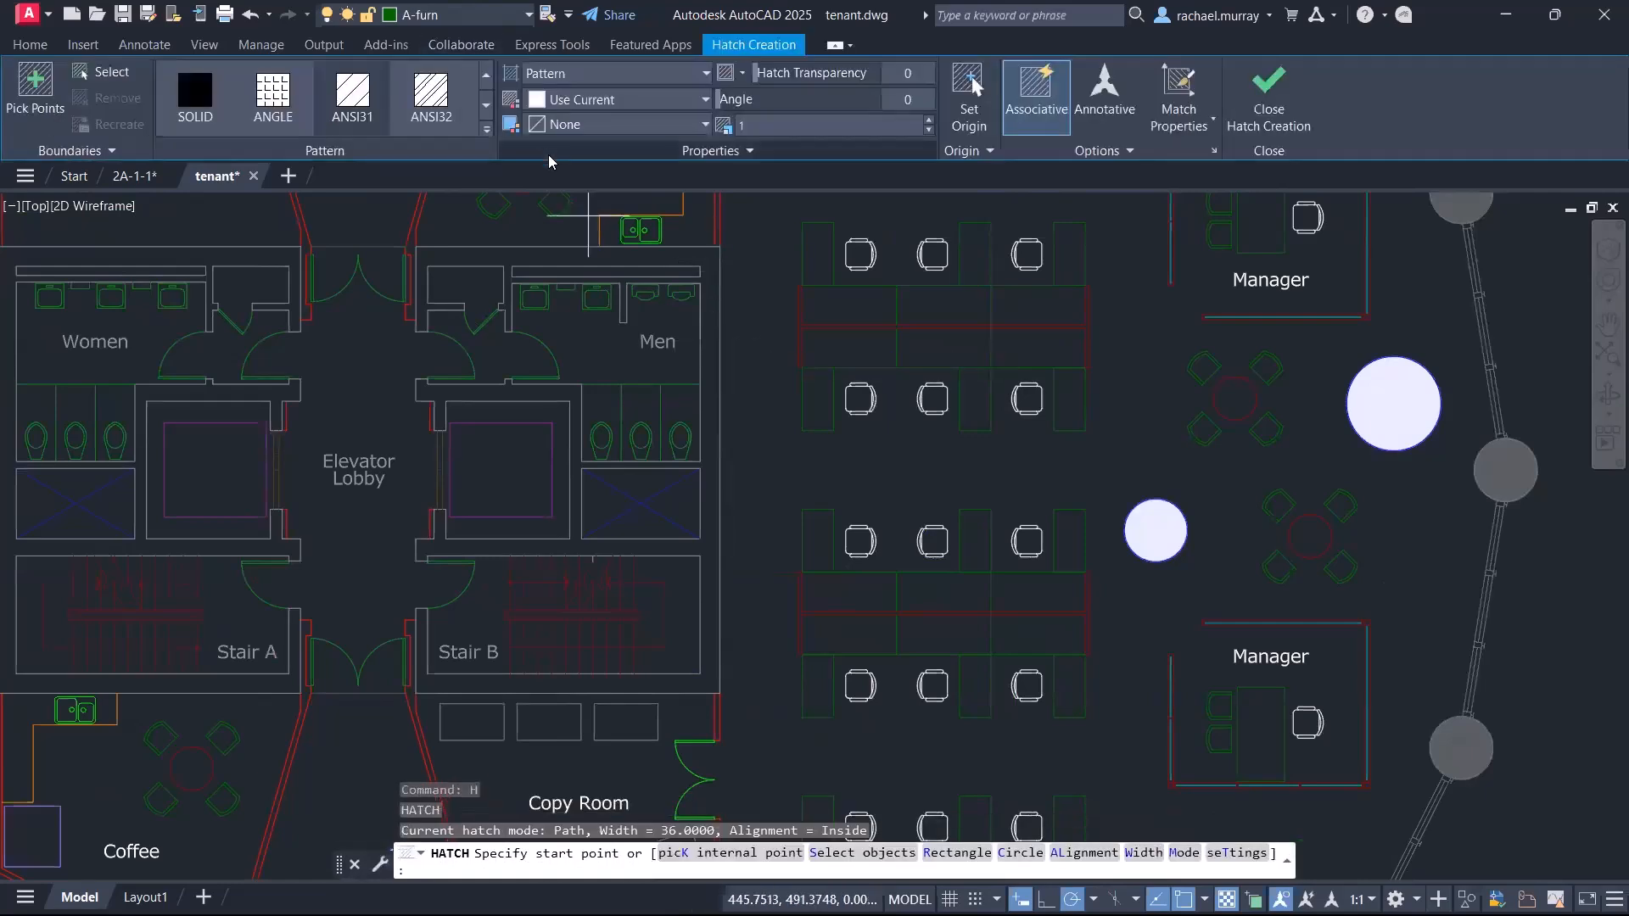
left_click(726, 253)
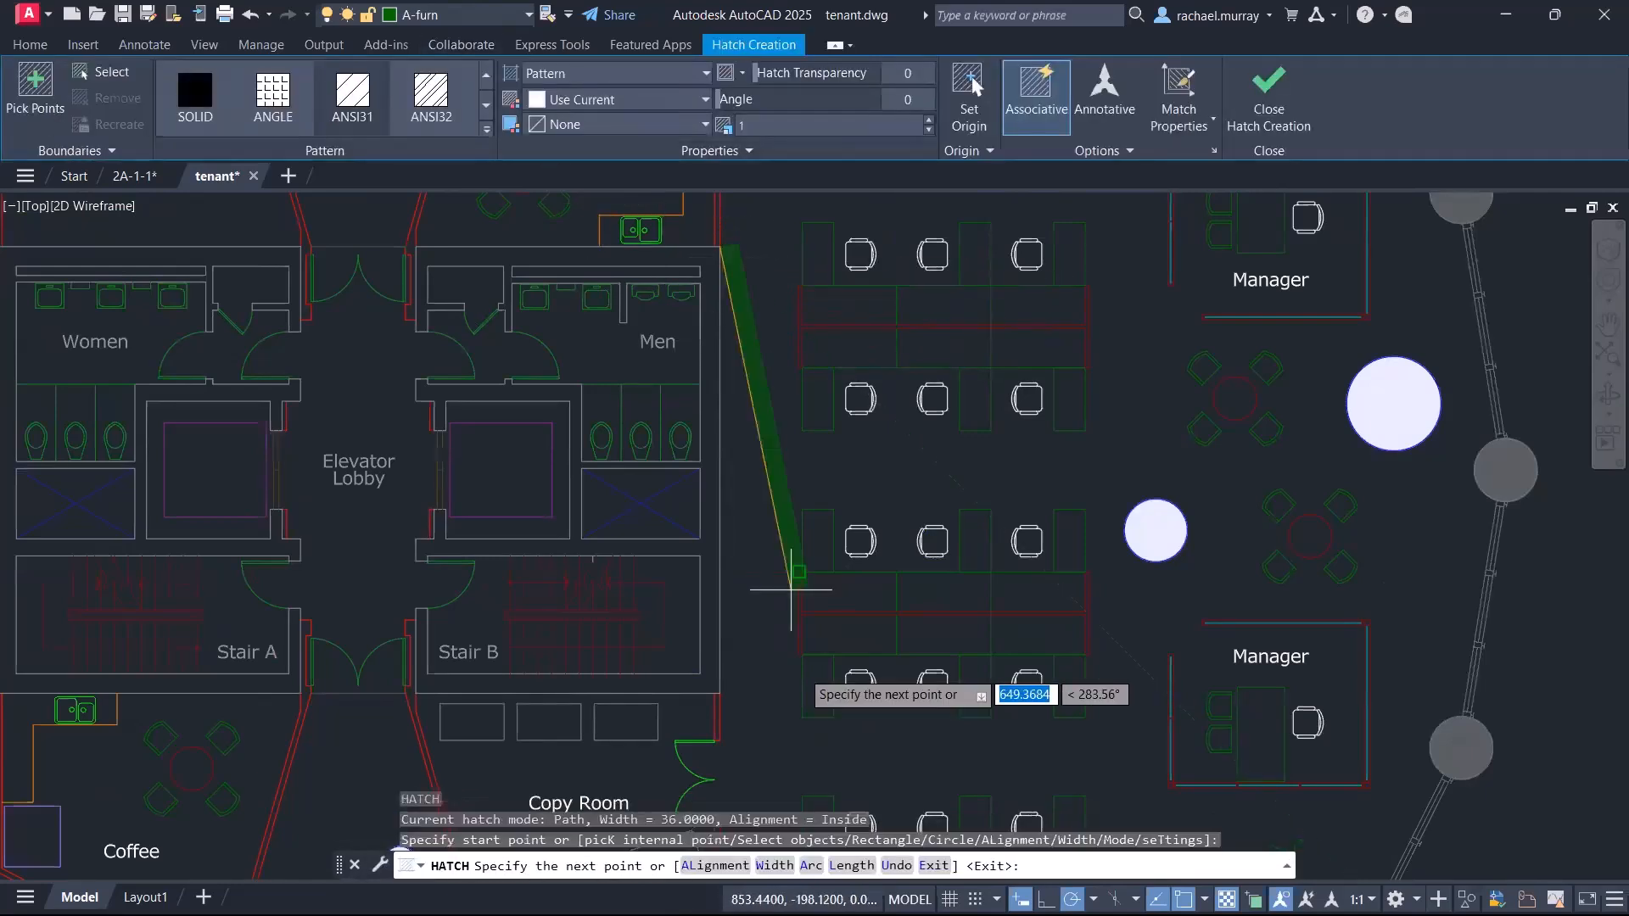
left_click(720, 690)
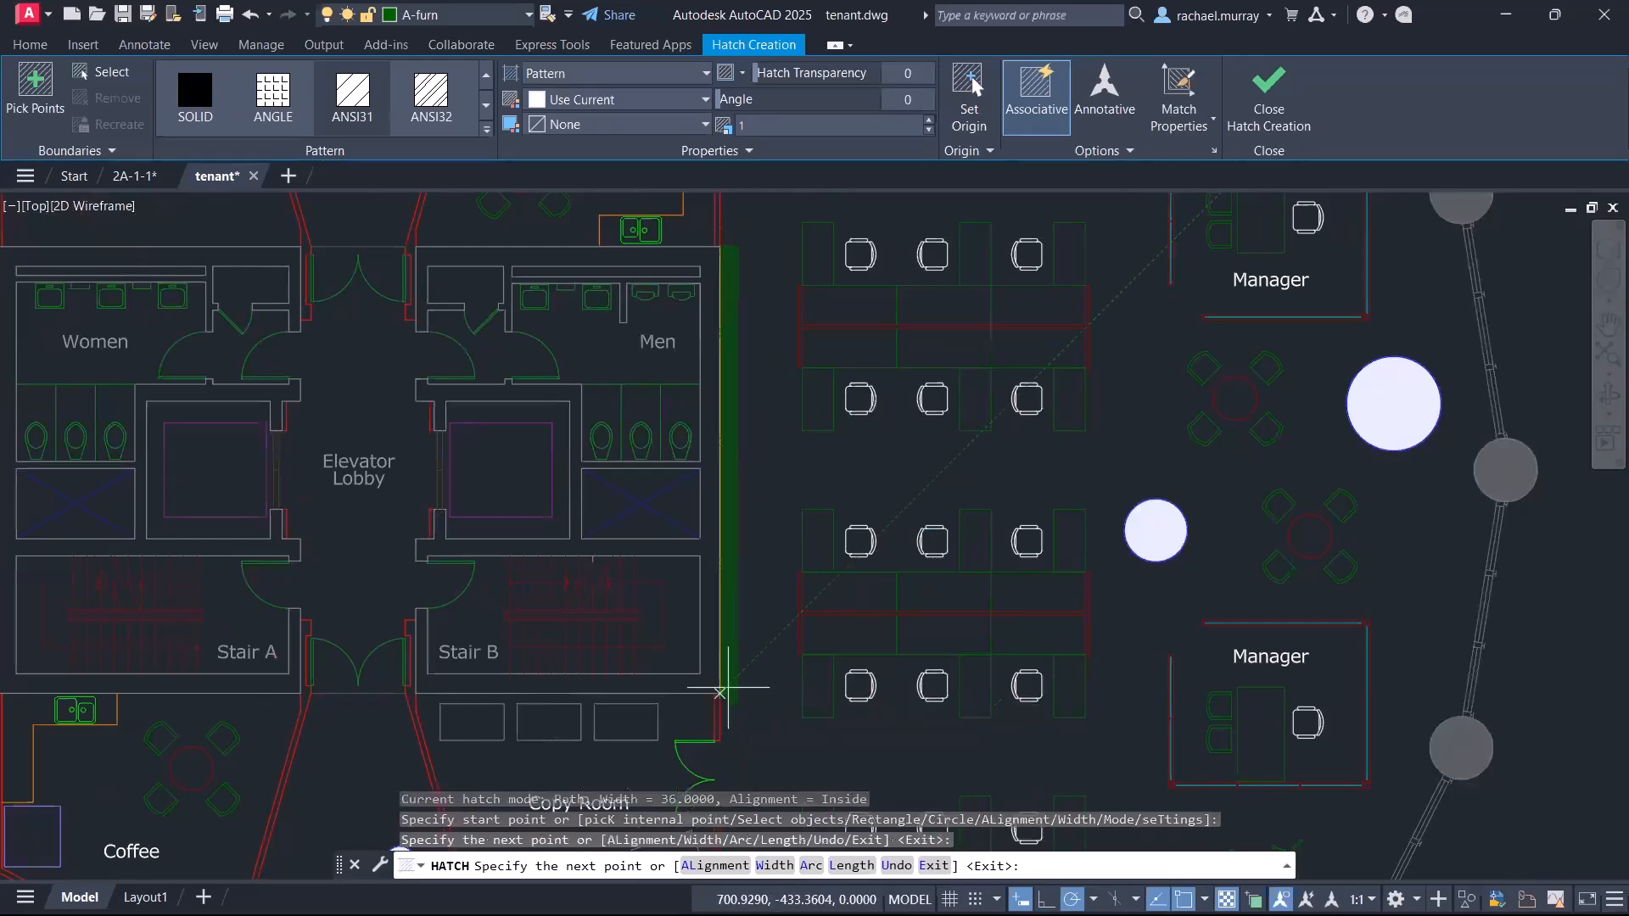
key("Return")
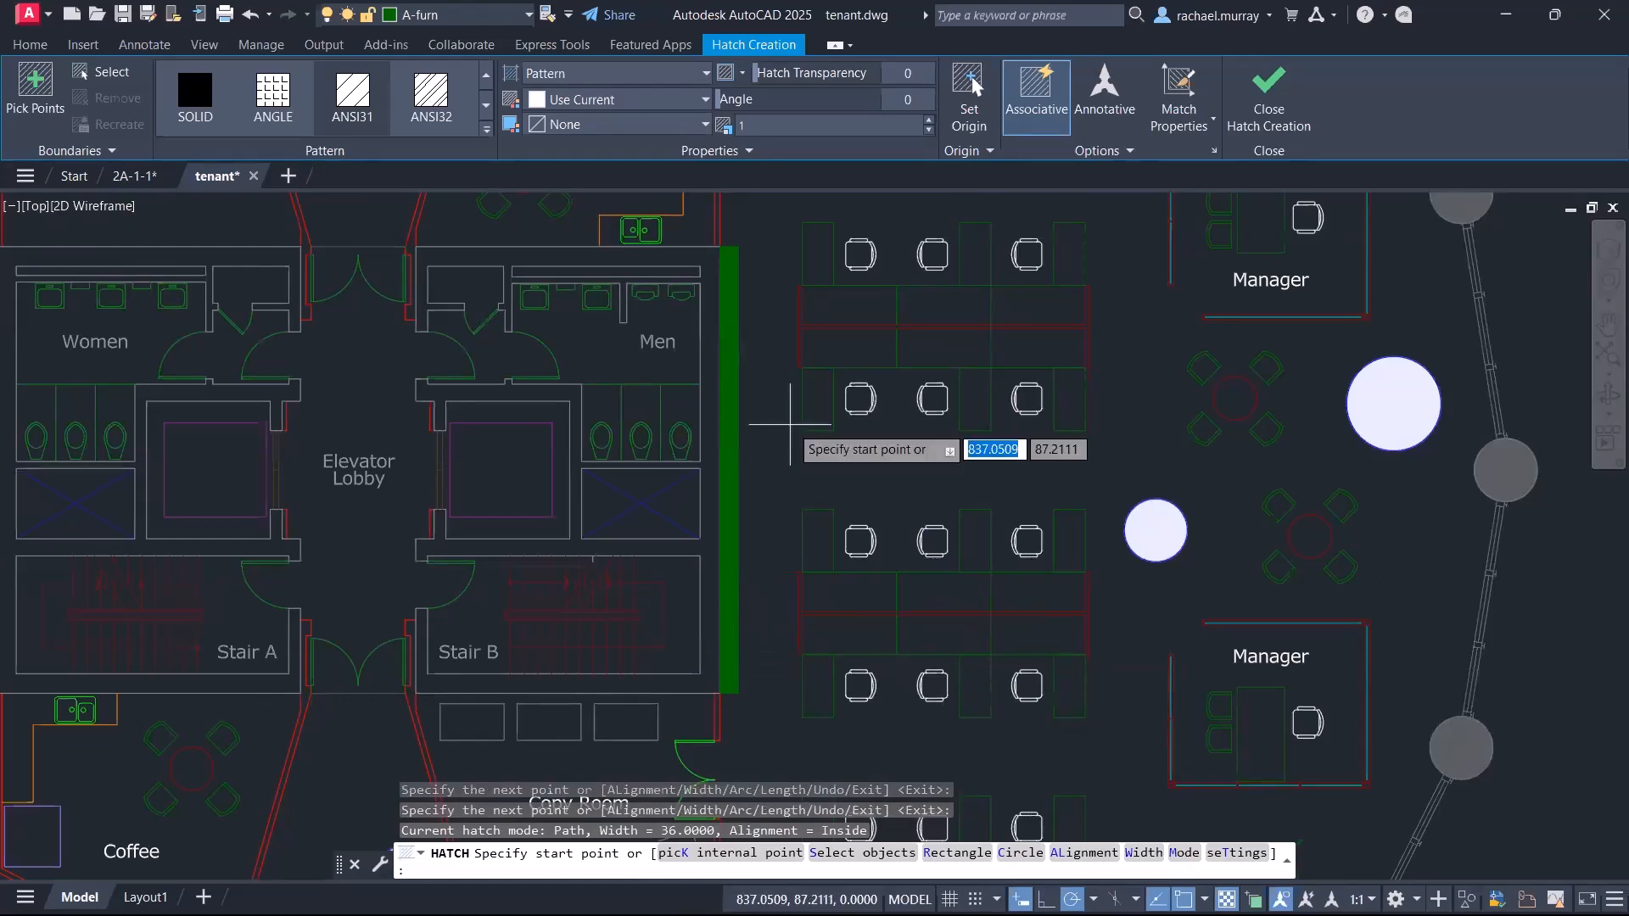
key("alt+Tab")
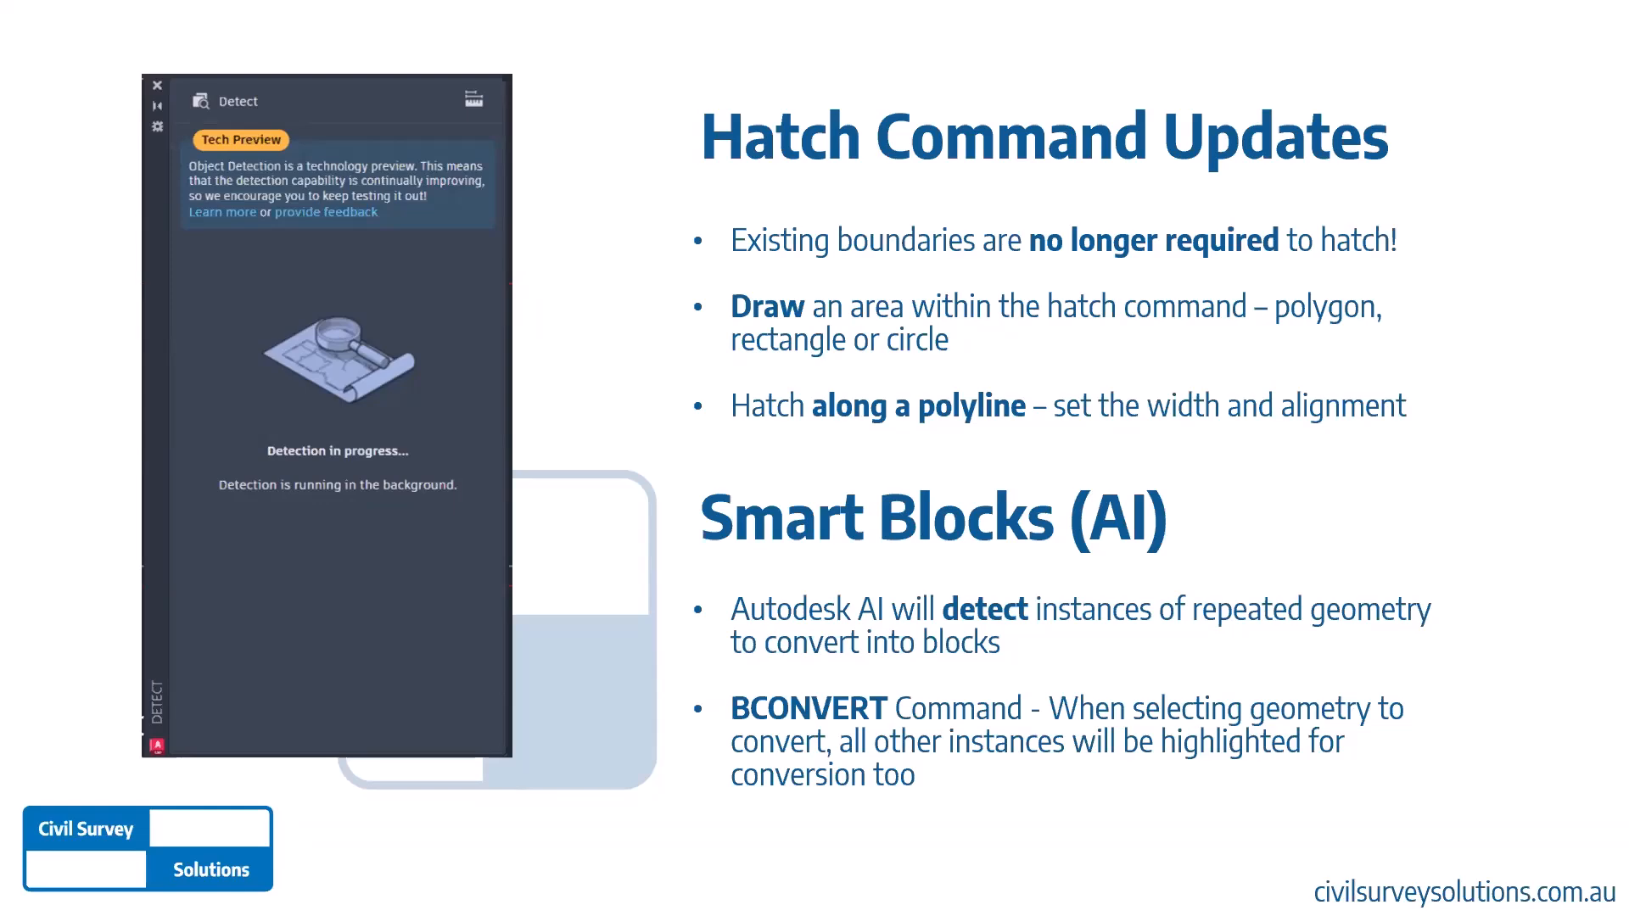
key("alt+Tab")
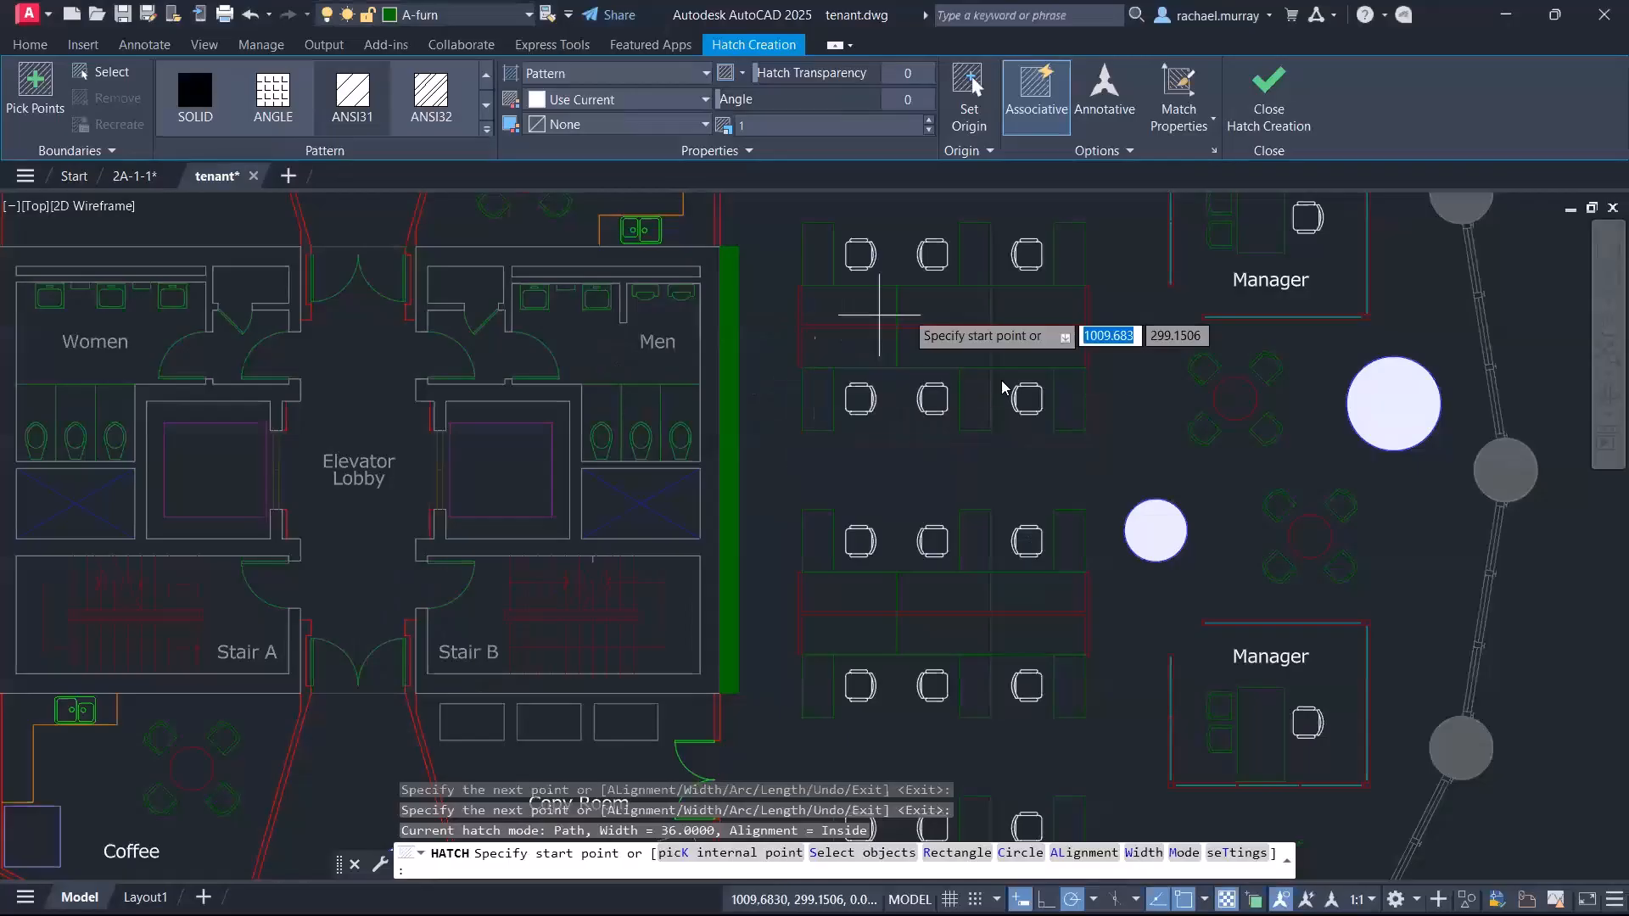
Step: End the Hatch command and run Detect to find repeated objects in the tenant drawing
key("Escape")
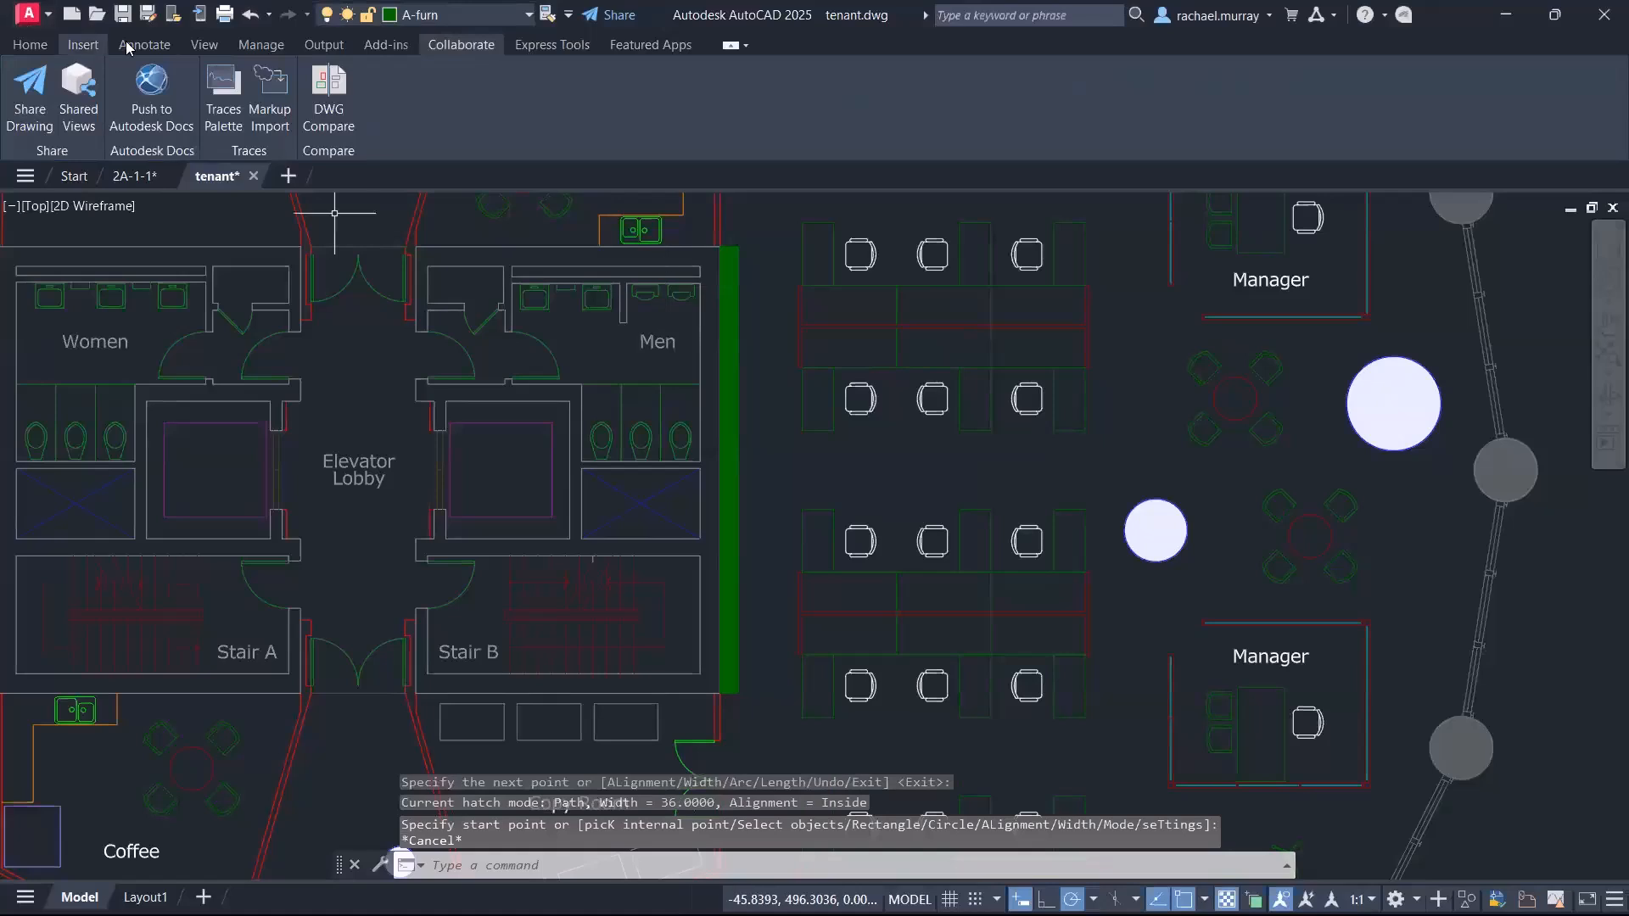
left_click(30, 44)
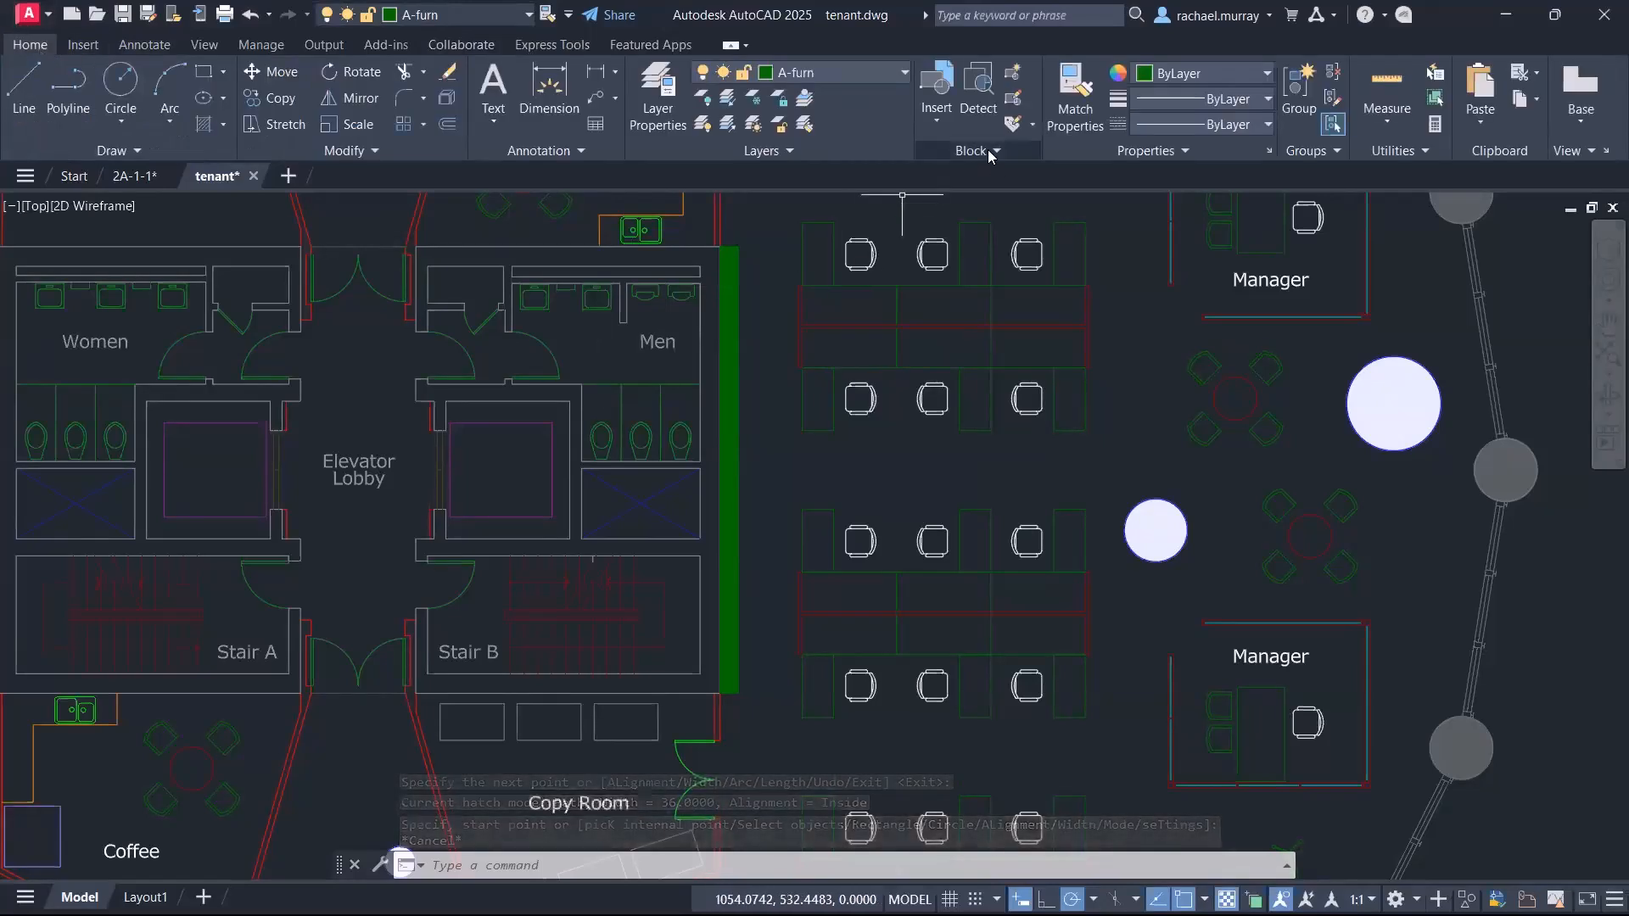
left_click(978, 100)
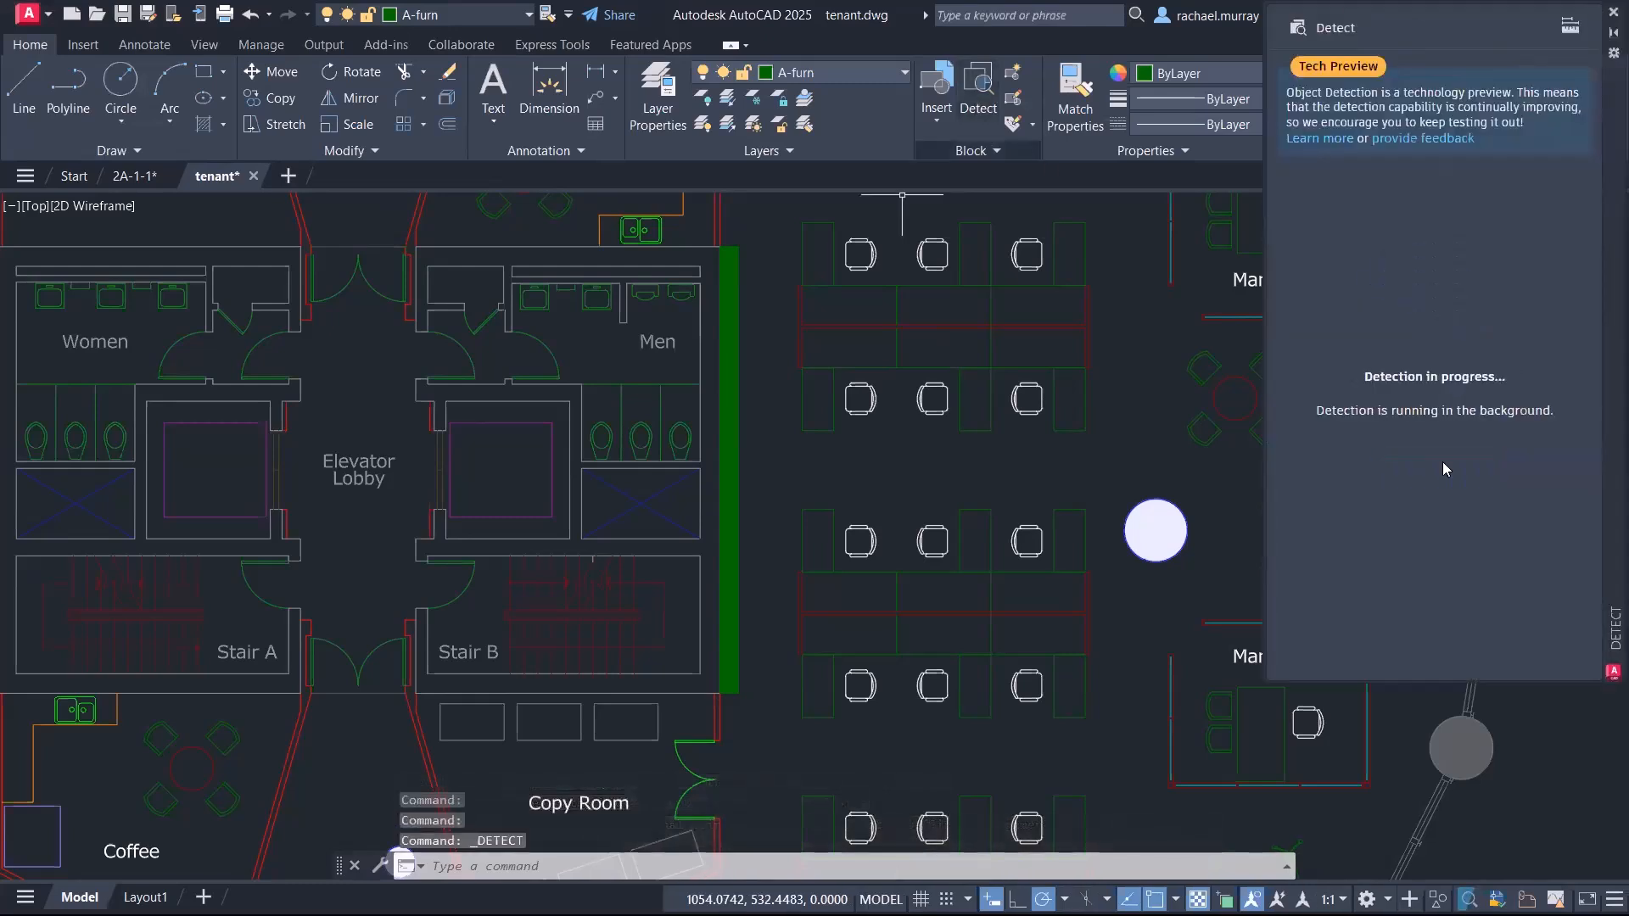
Step: Start BCONVERT and select the whole chair at the desk nearest the Men's room as the source objects
middle_click_drag(863, 471, 865, 454)
type("BCONVERT")
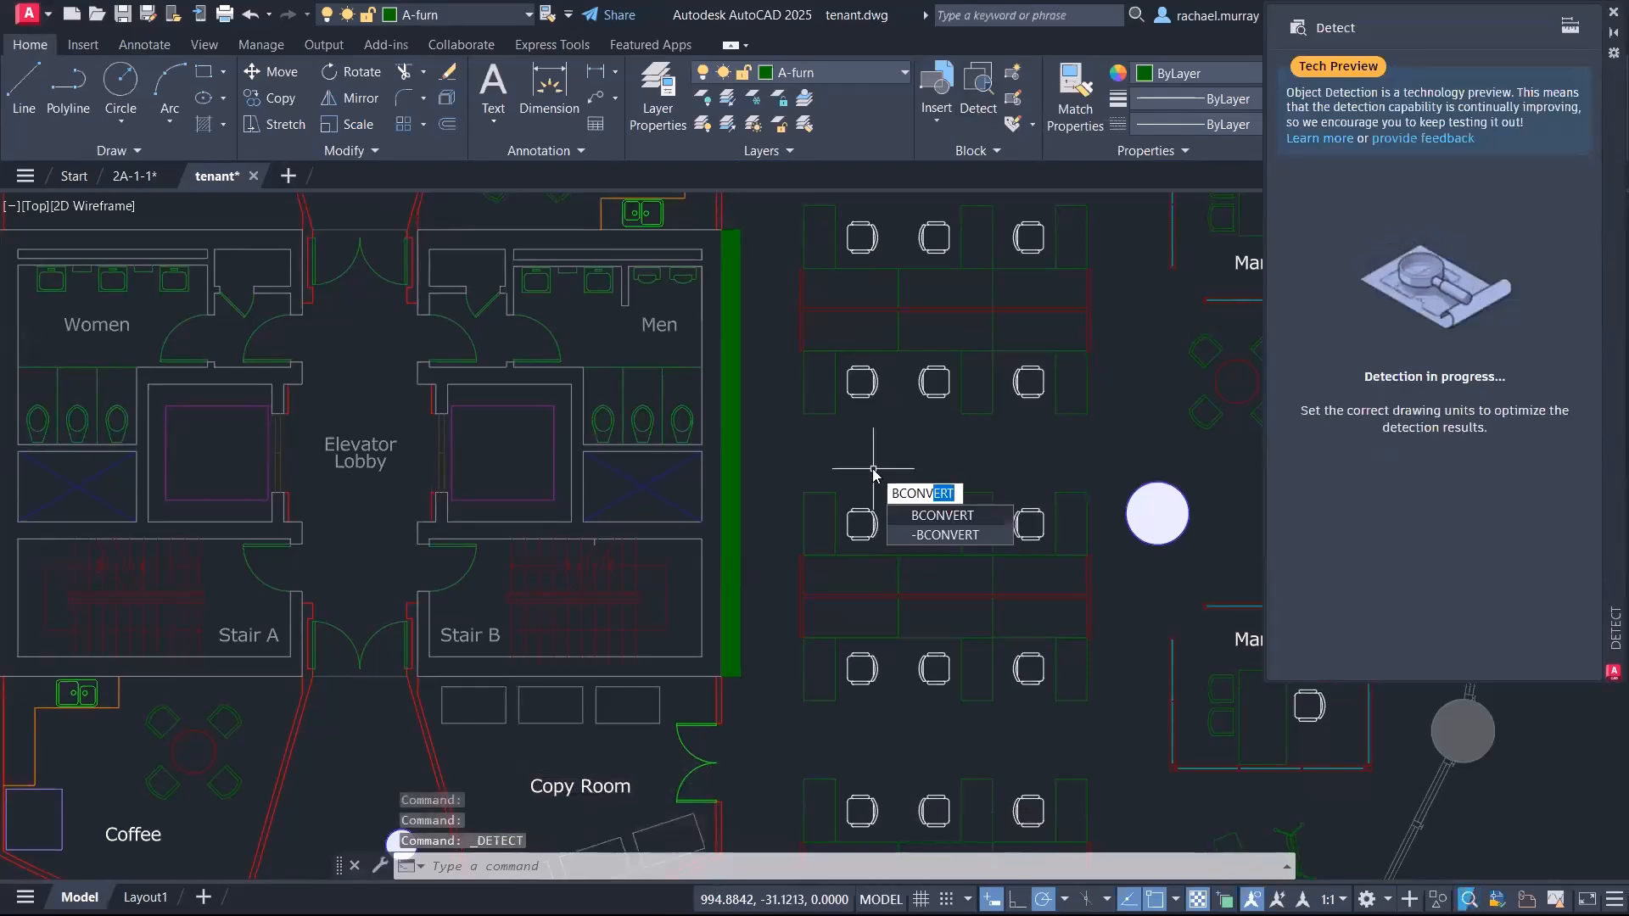
key("Return")
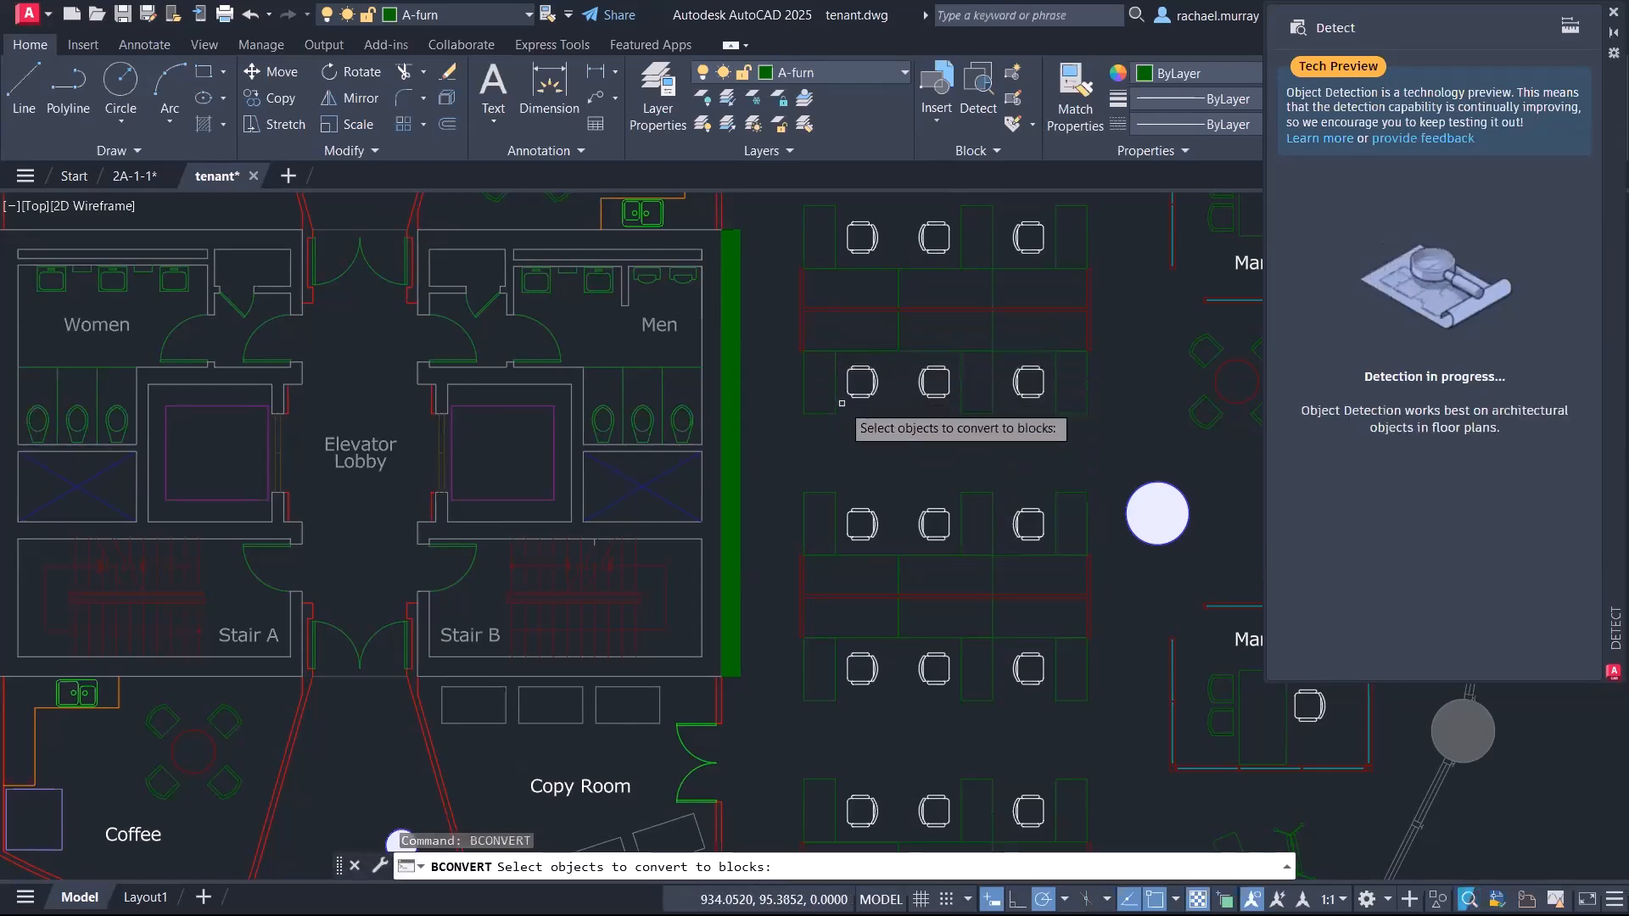
scroll(880, 389, "up", 4)
left_click(800, 288)
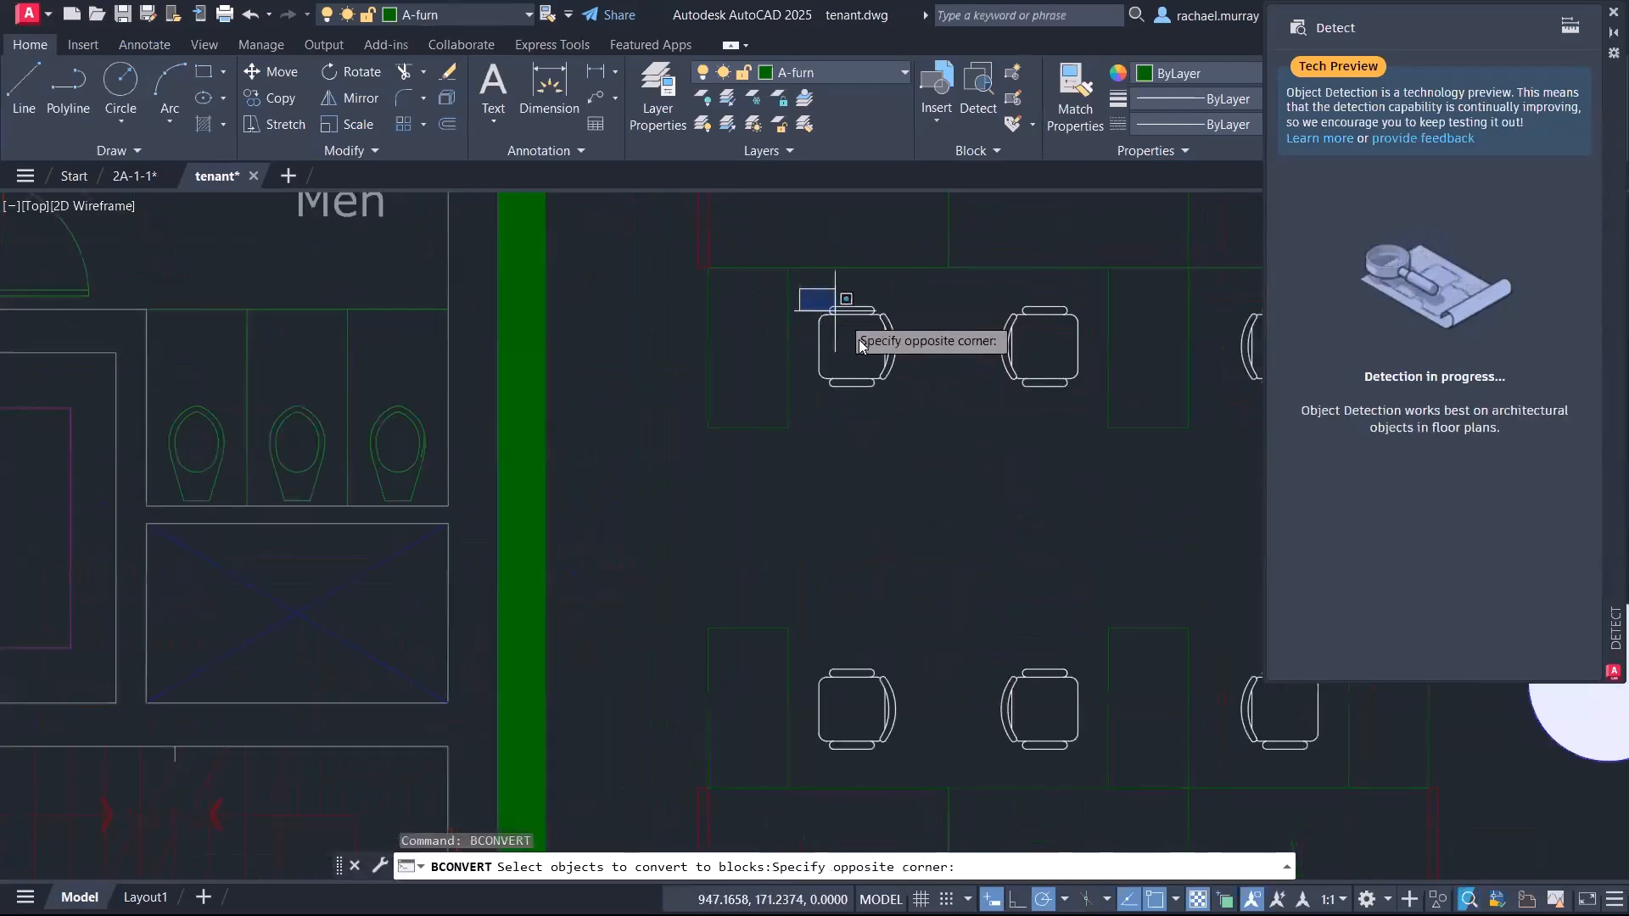
left_click(917, 410)
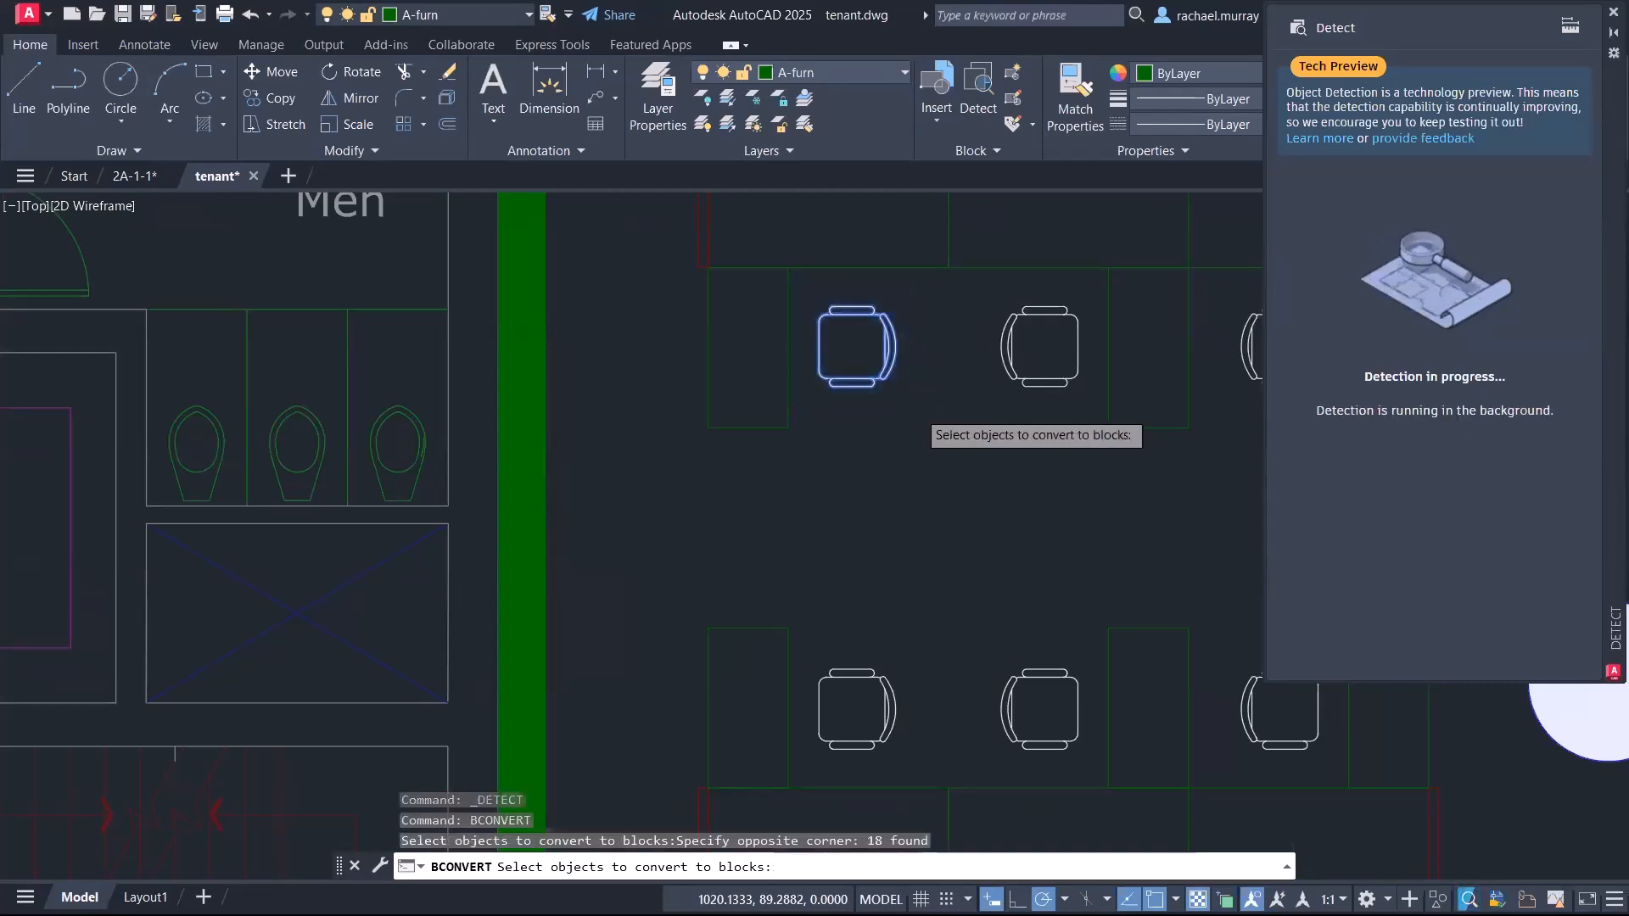
key("Return")
Step: Check the matching chairs highlighted across the whole floor plan and accept all instances for conversion
scroll(959, 529, "down", 10)
scroll(964, 558, "up", 2)
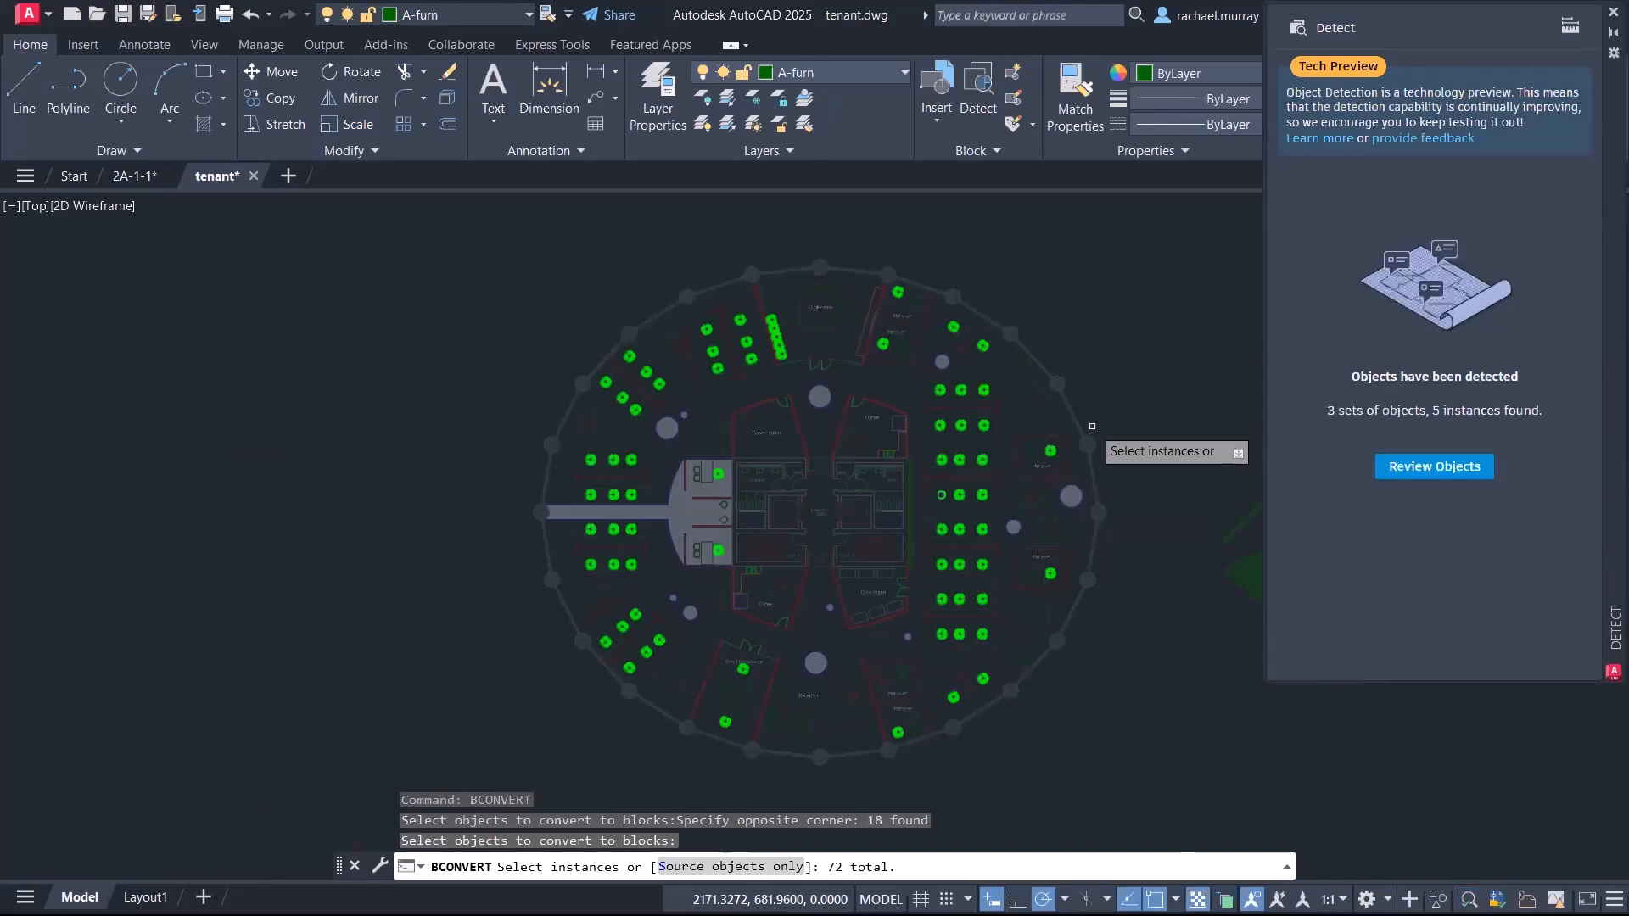
key("Return")
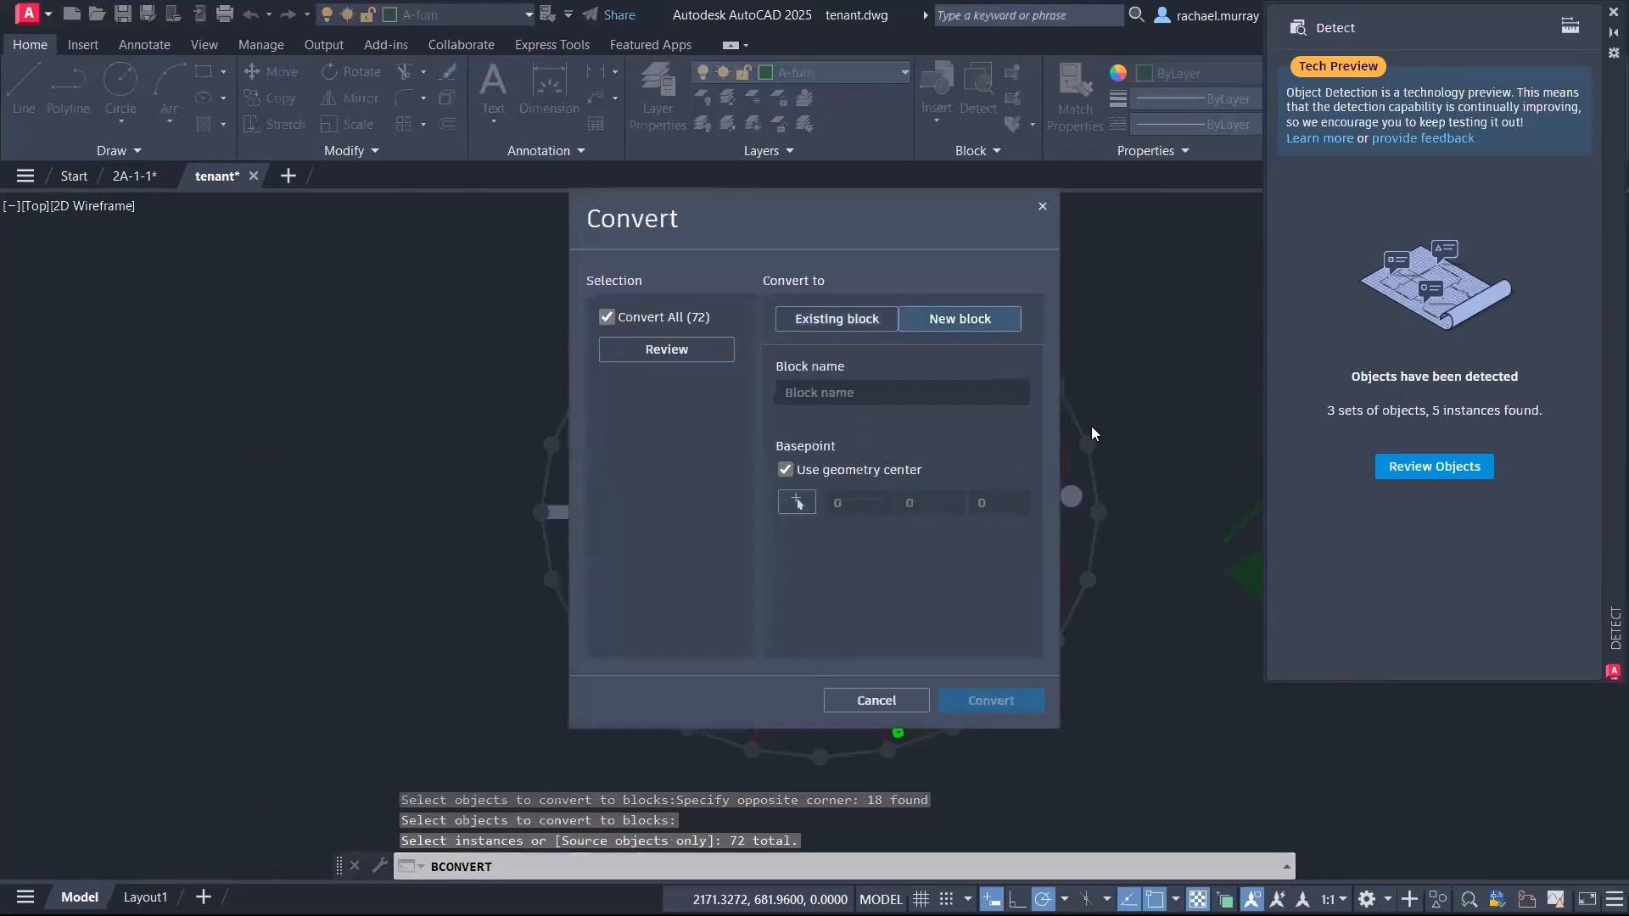
Step: Convert all the chair instances to a new block named Chair, using the geometry center as basepoint
left_click(842, 323)
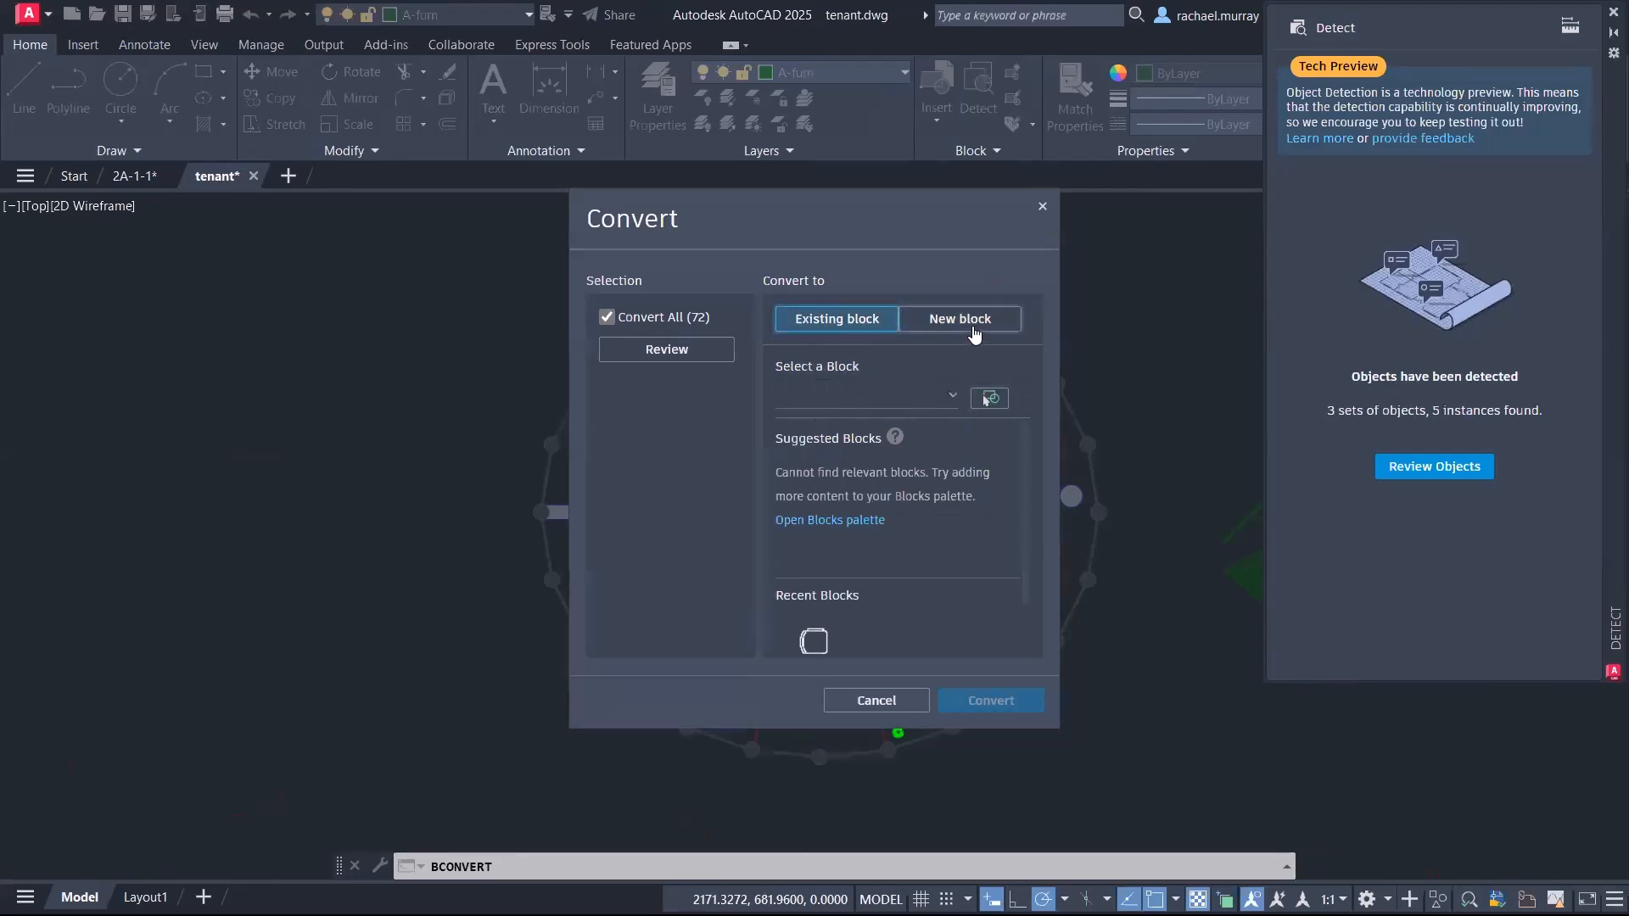
left_click(974, 323)
left_click(897, 390)
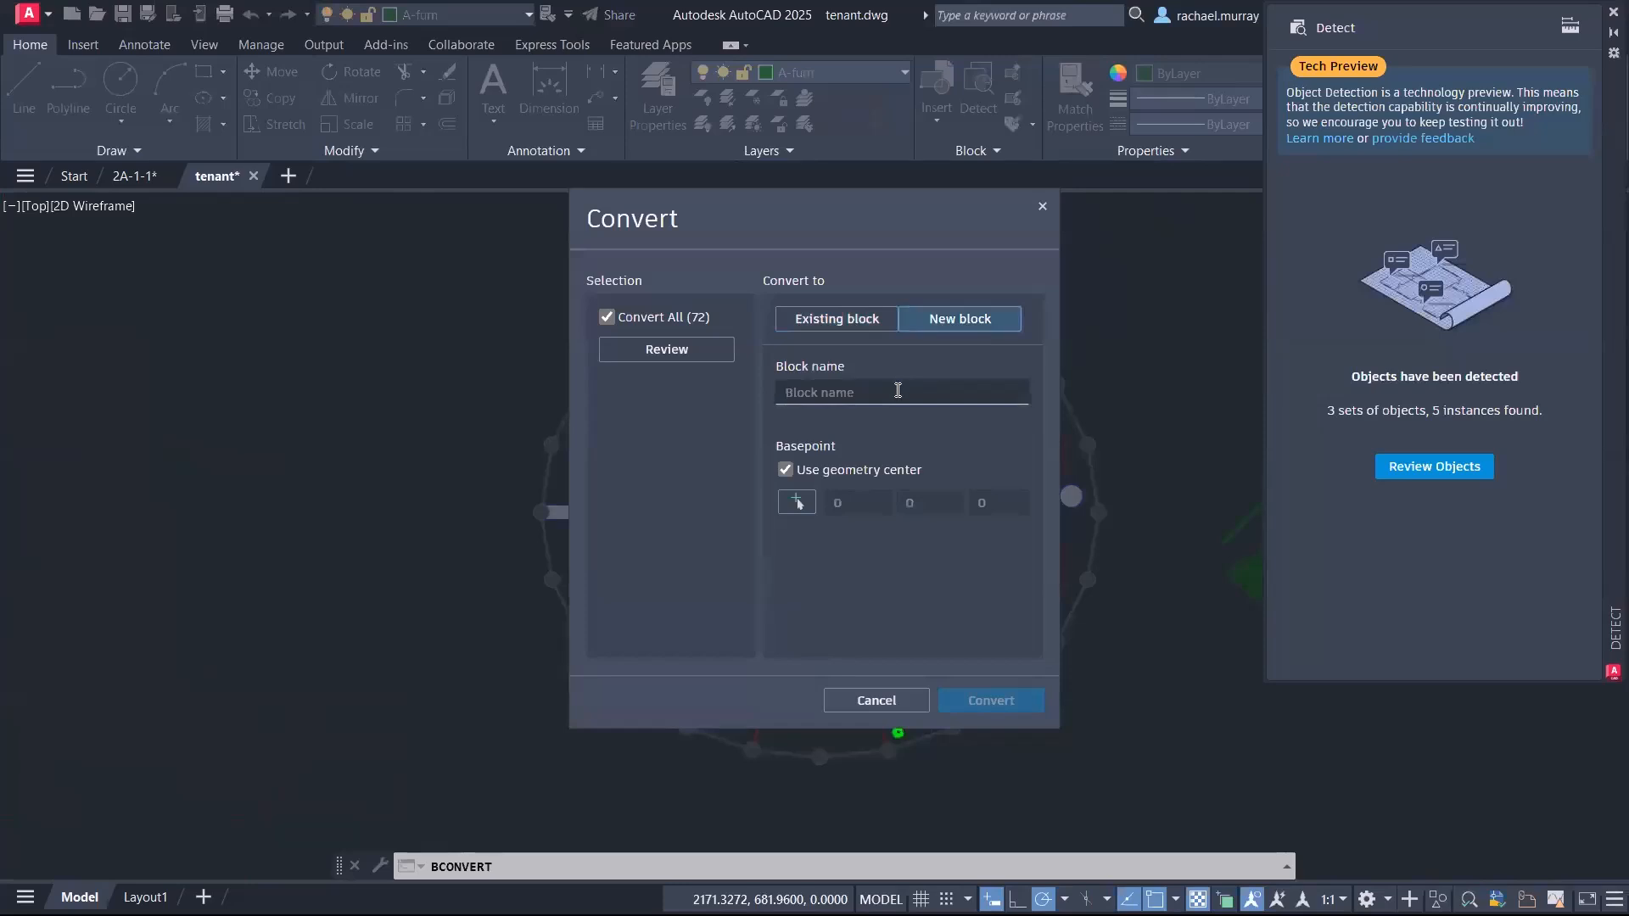
type("chair")
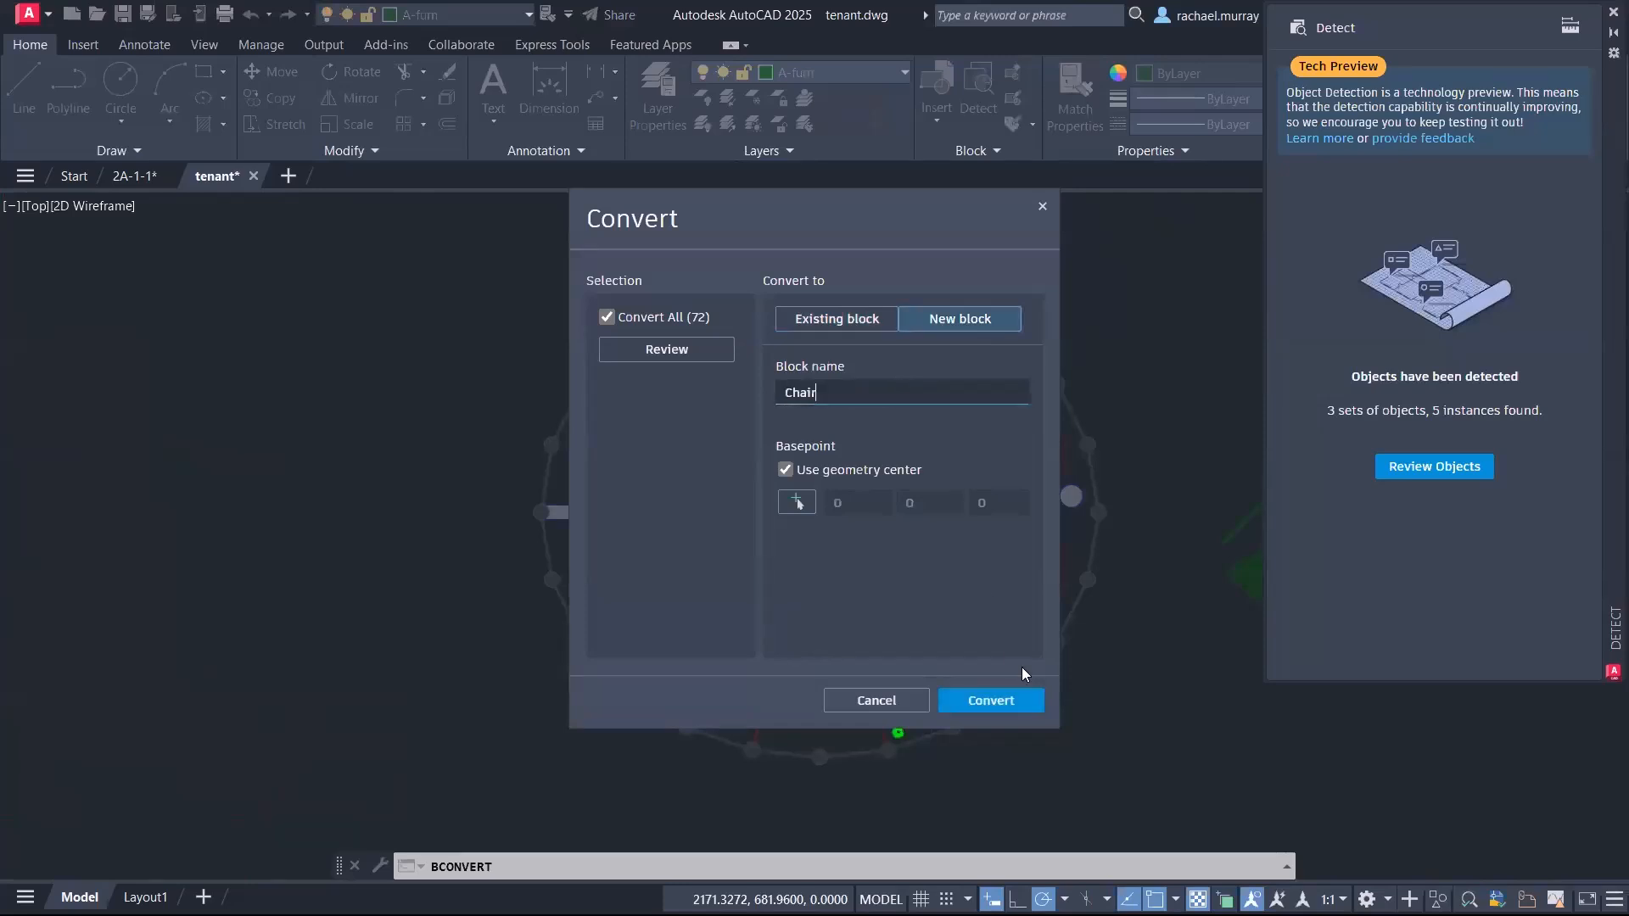
left_click(1023, 707)
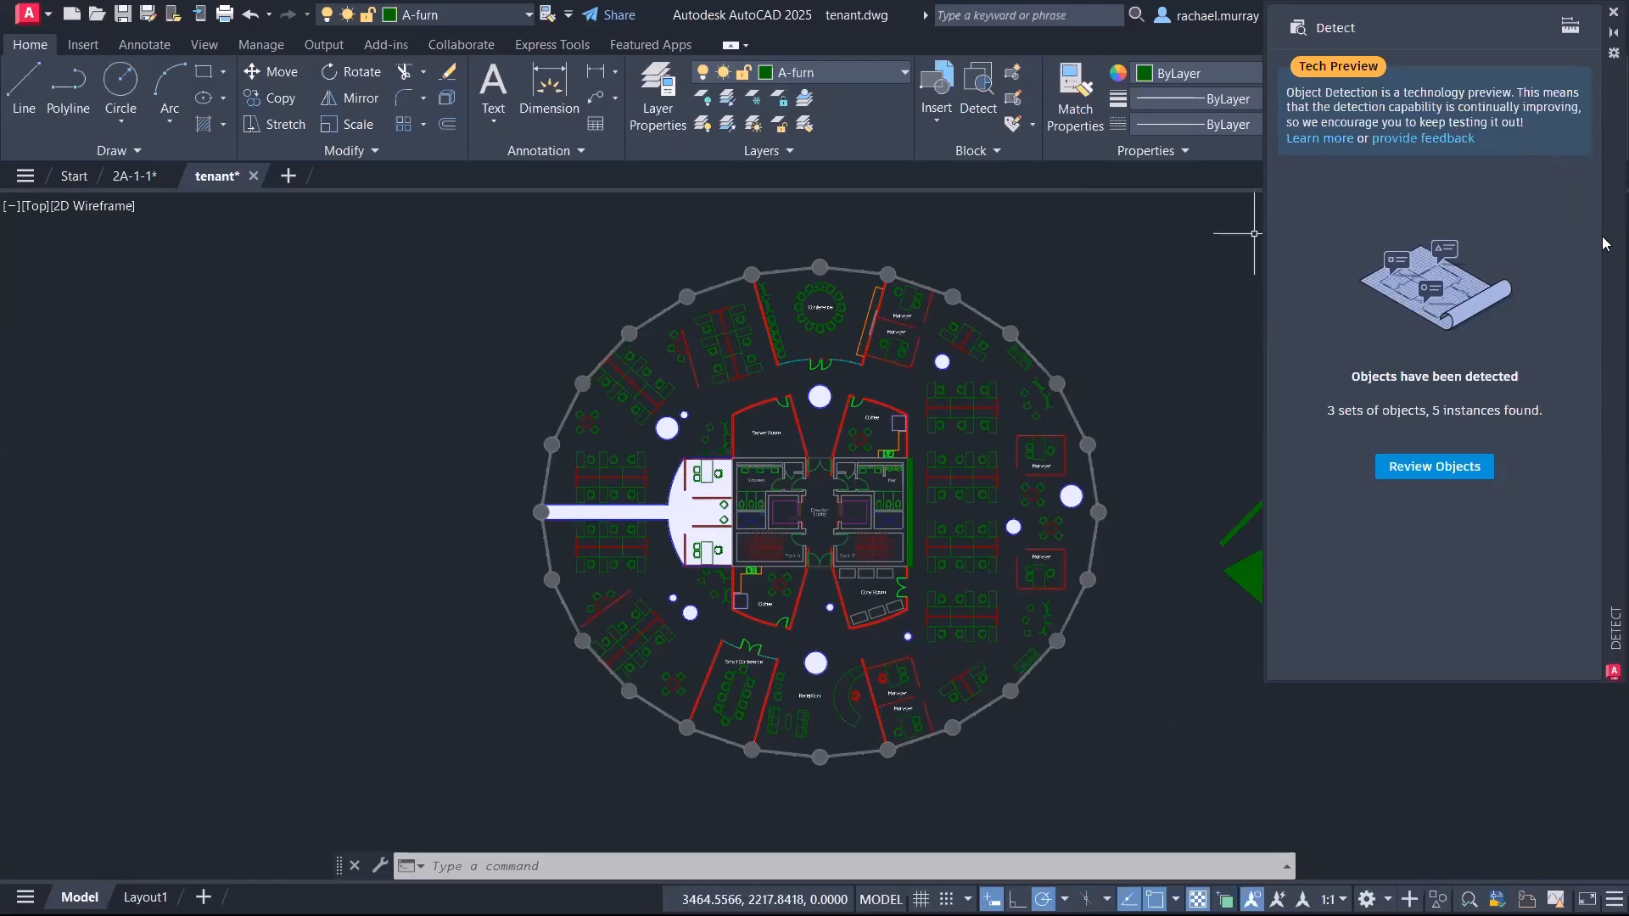
Step: Open the detected object sets for review, starting with the highlighted door instances near the Coffee and Copy Room
left_click(1614, 12)
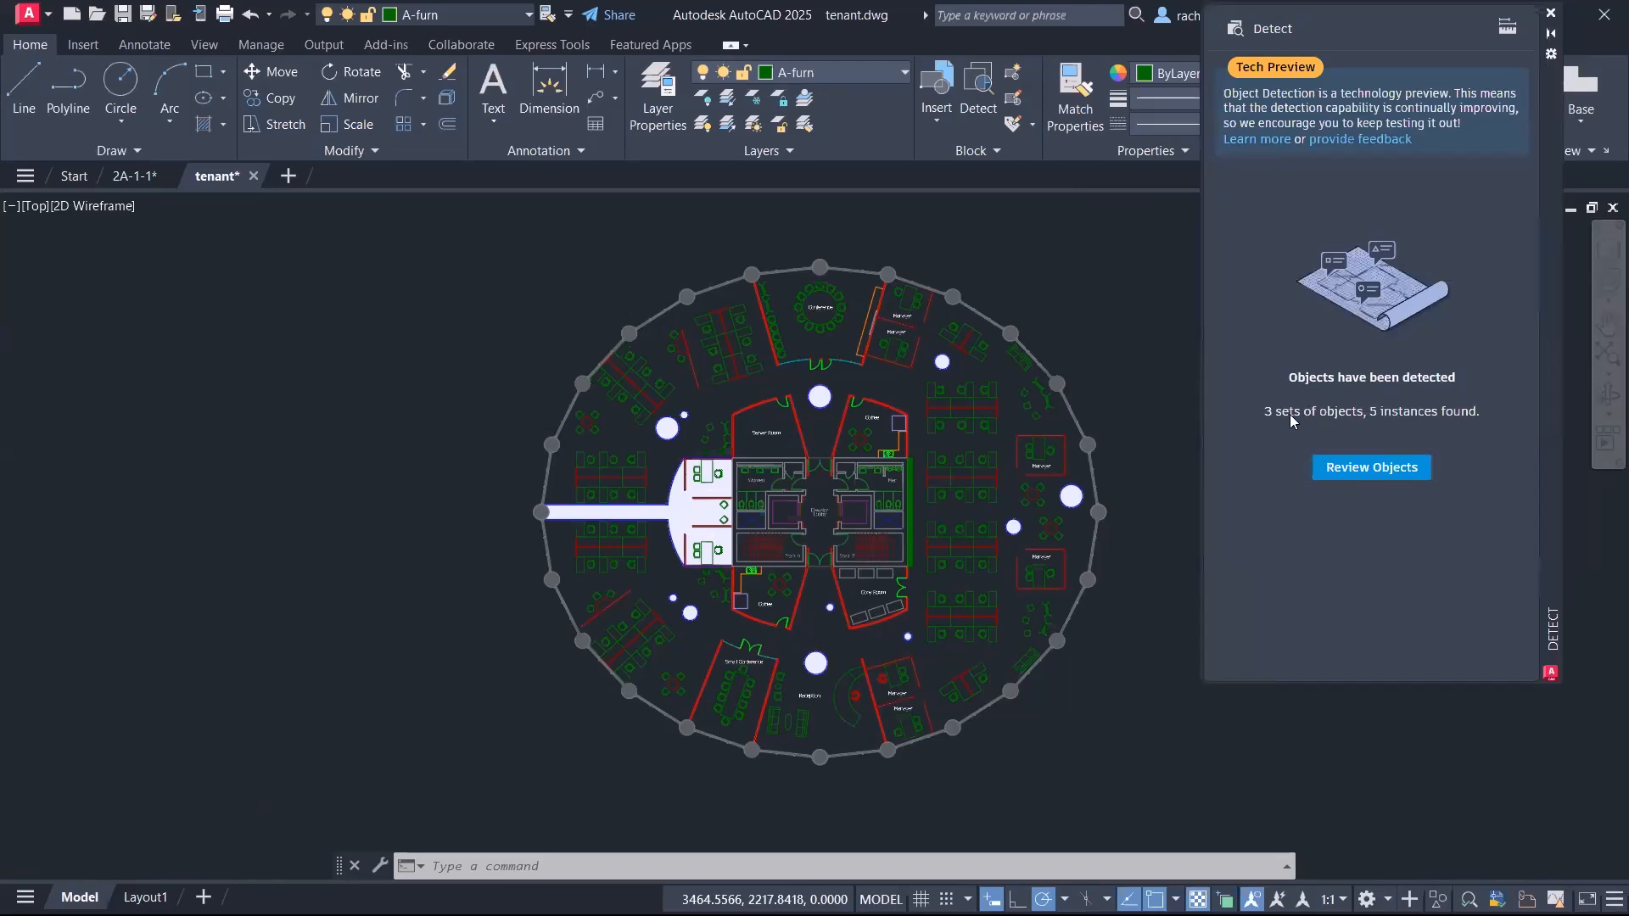
left_click(1365, 469)
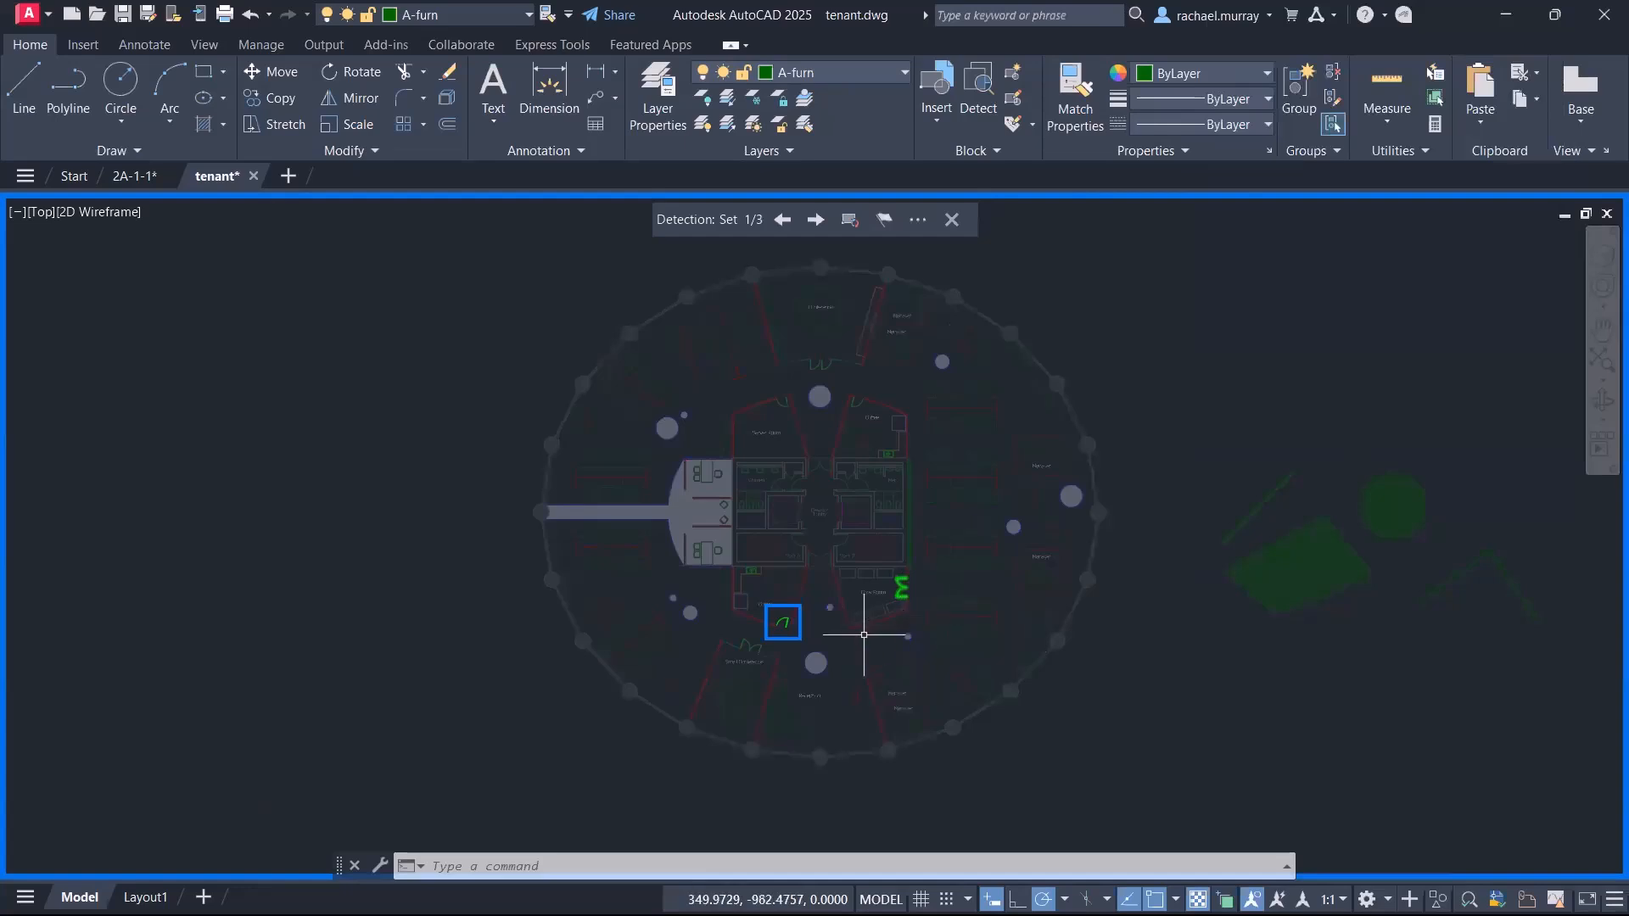
scroll(863, 634, "up", 5)
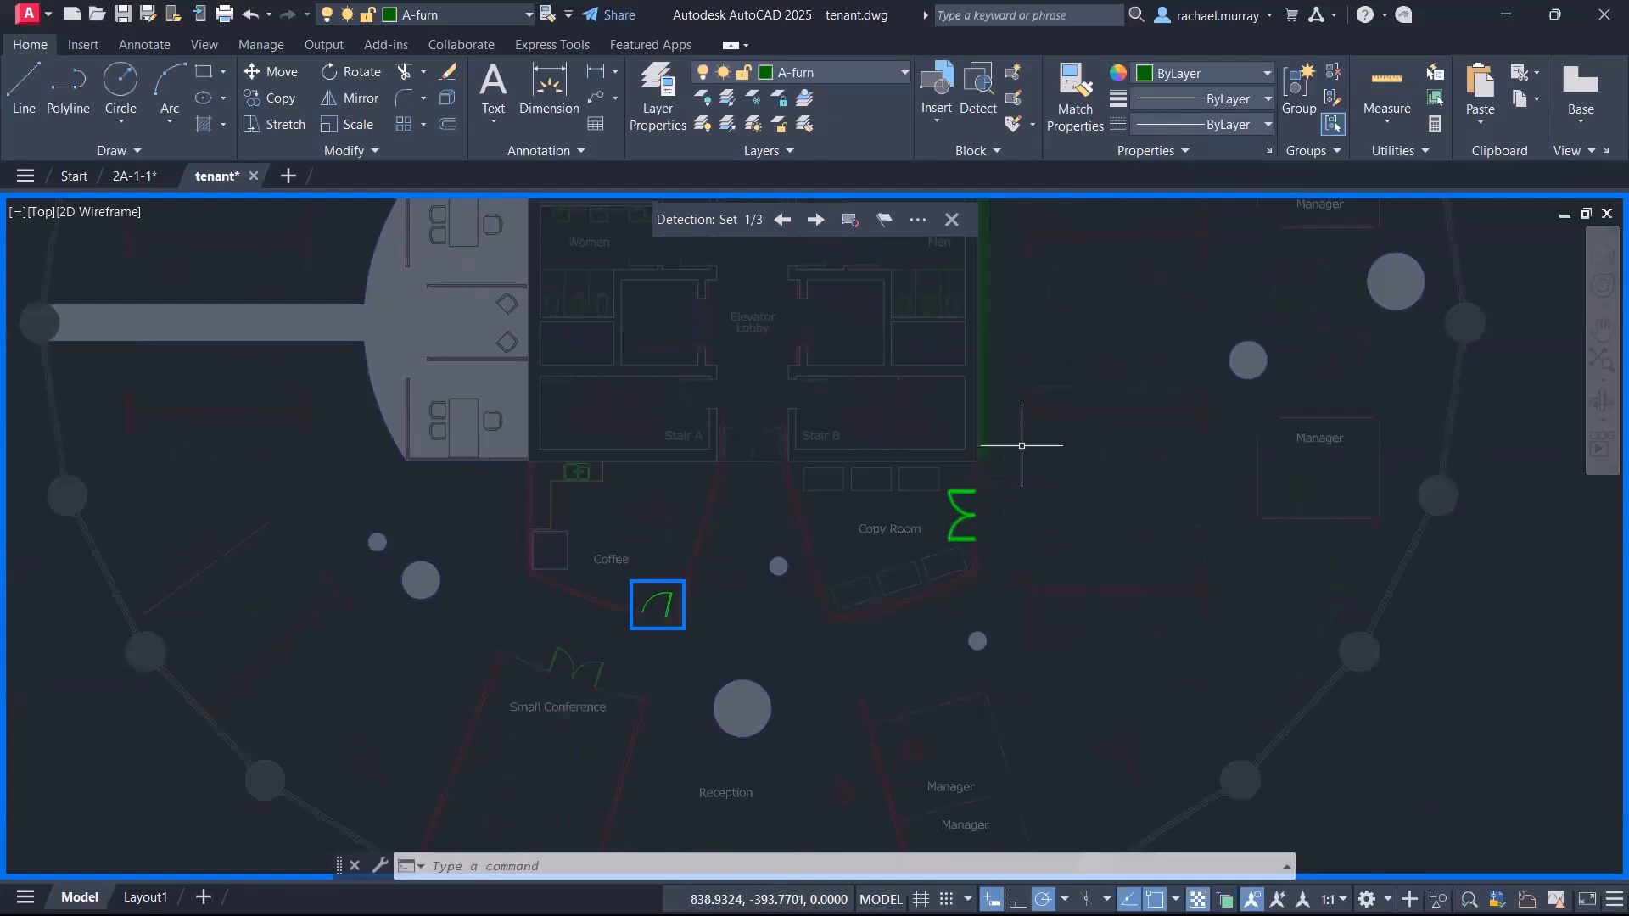
Step: Convert all instances of the first detected set to a new block named Door2, using the geometry center as basepoint
left_click(849, 219)
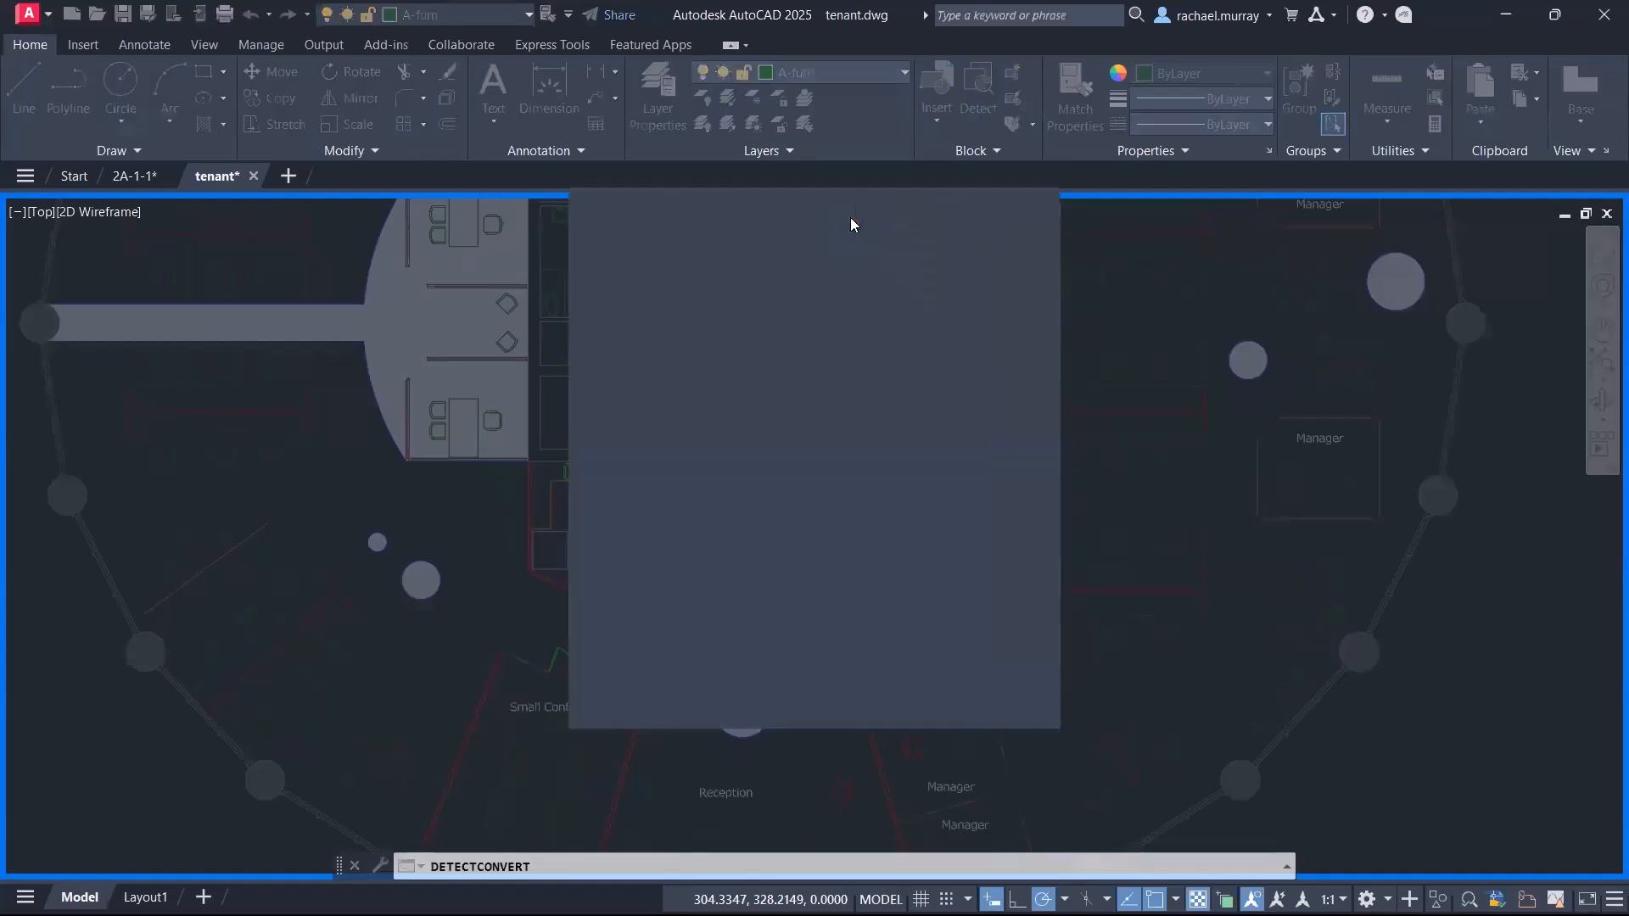
left_click(859, 393)
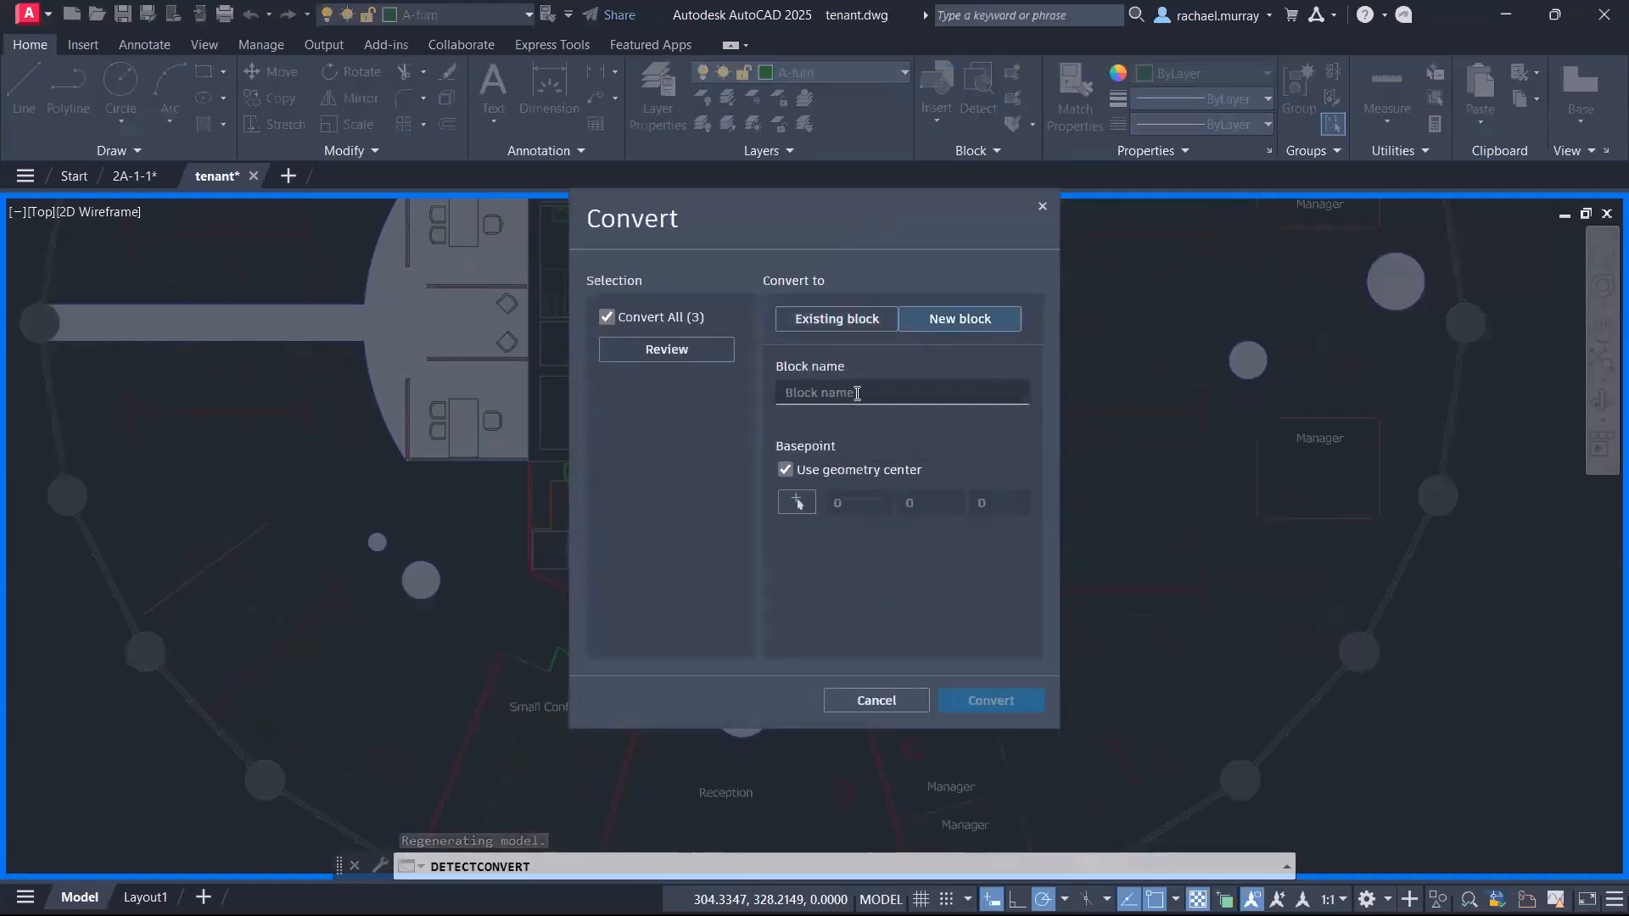
type("Door2")
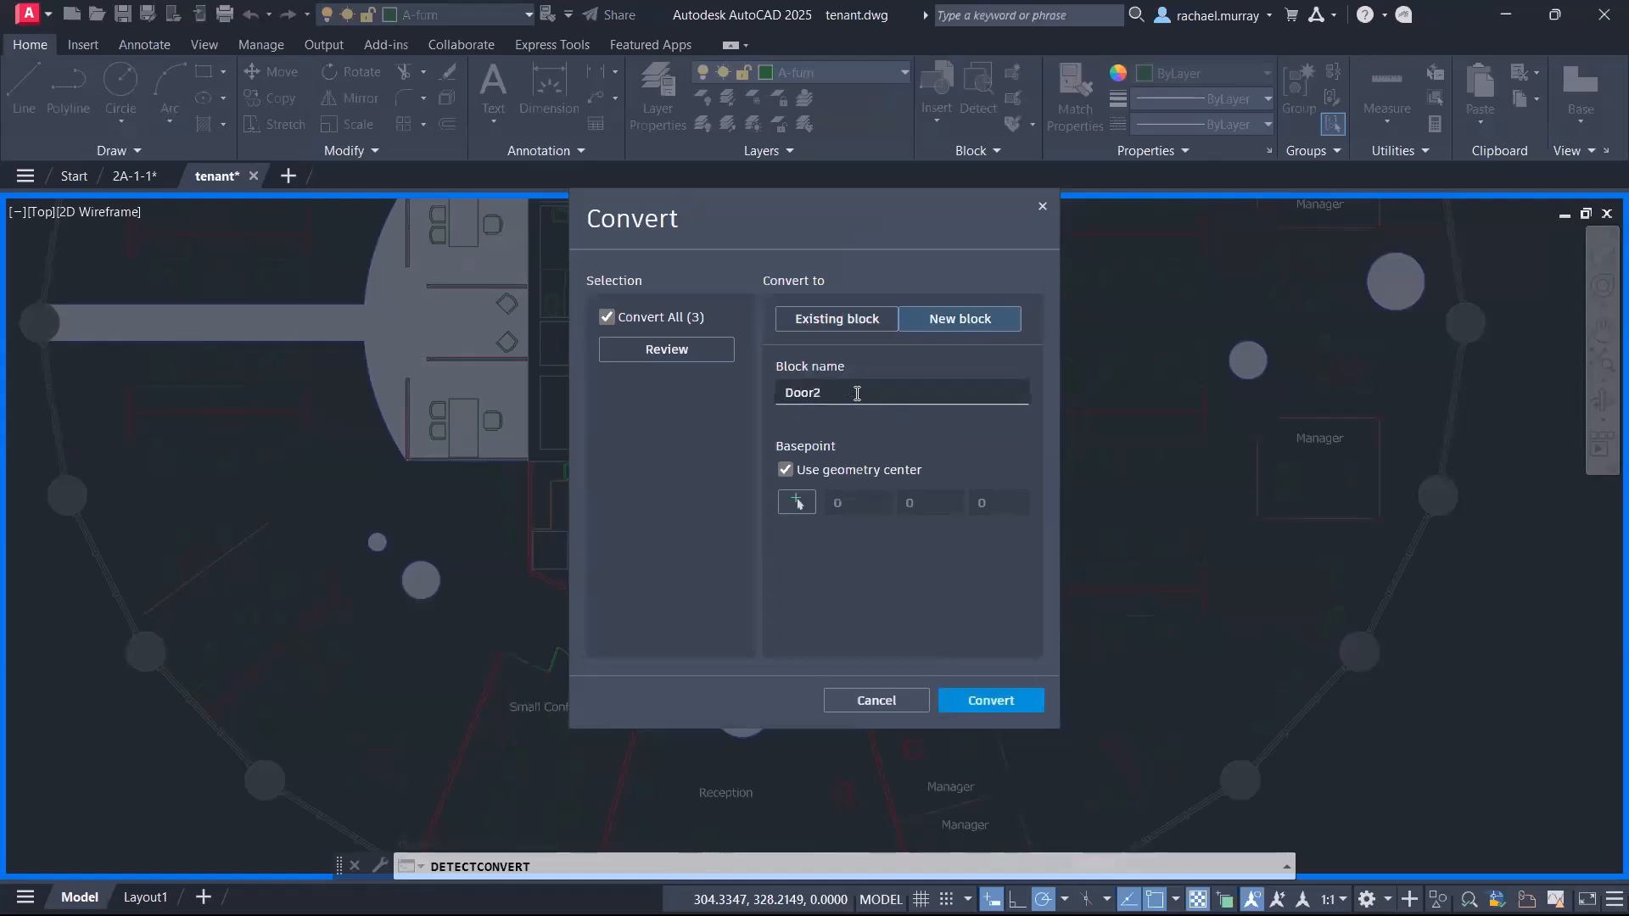
left_click(982, 704)
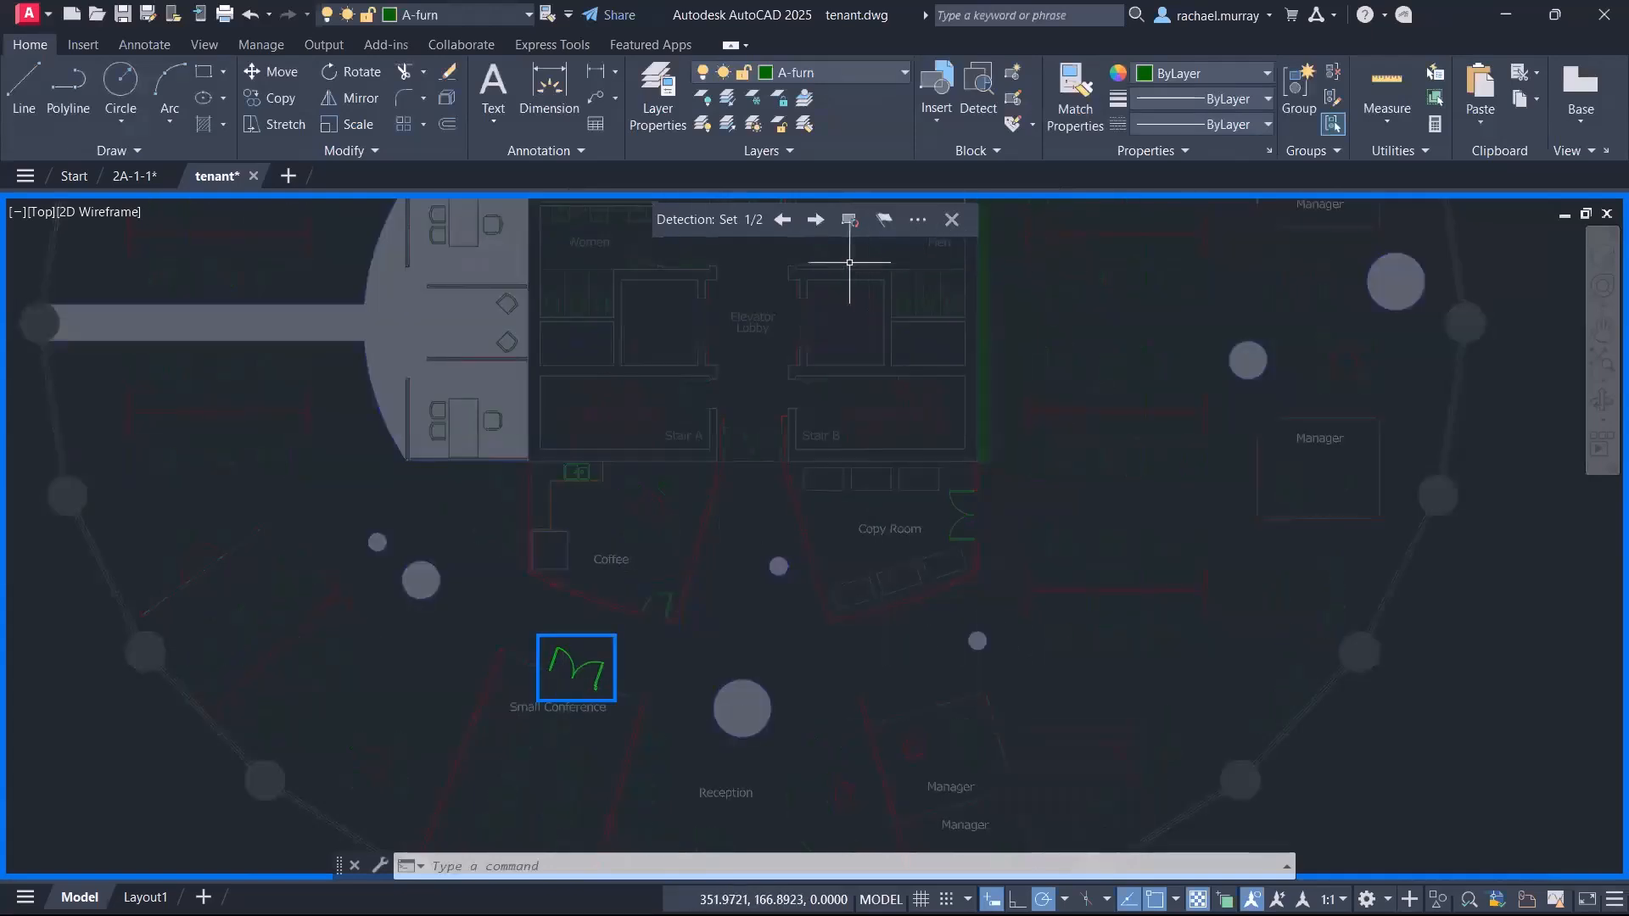
Step: View the last detected set, close the detection review and select the upper leaf of the Copy Room double door
left_click(817, 222)
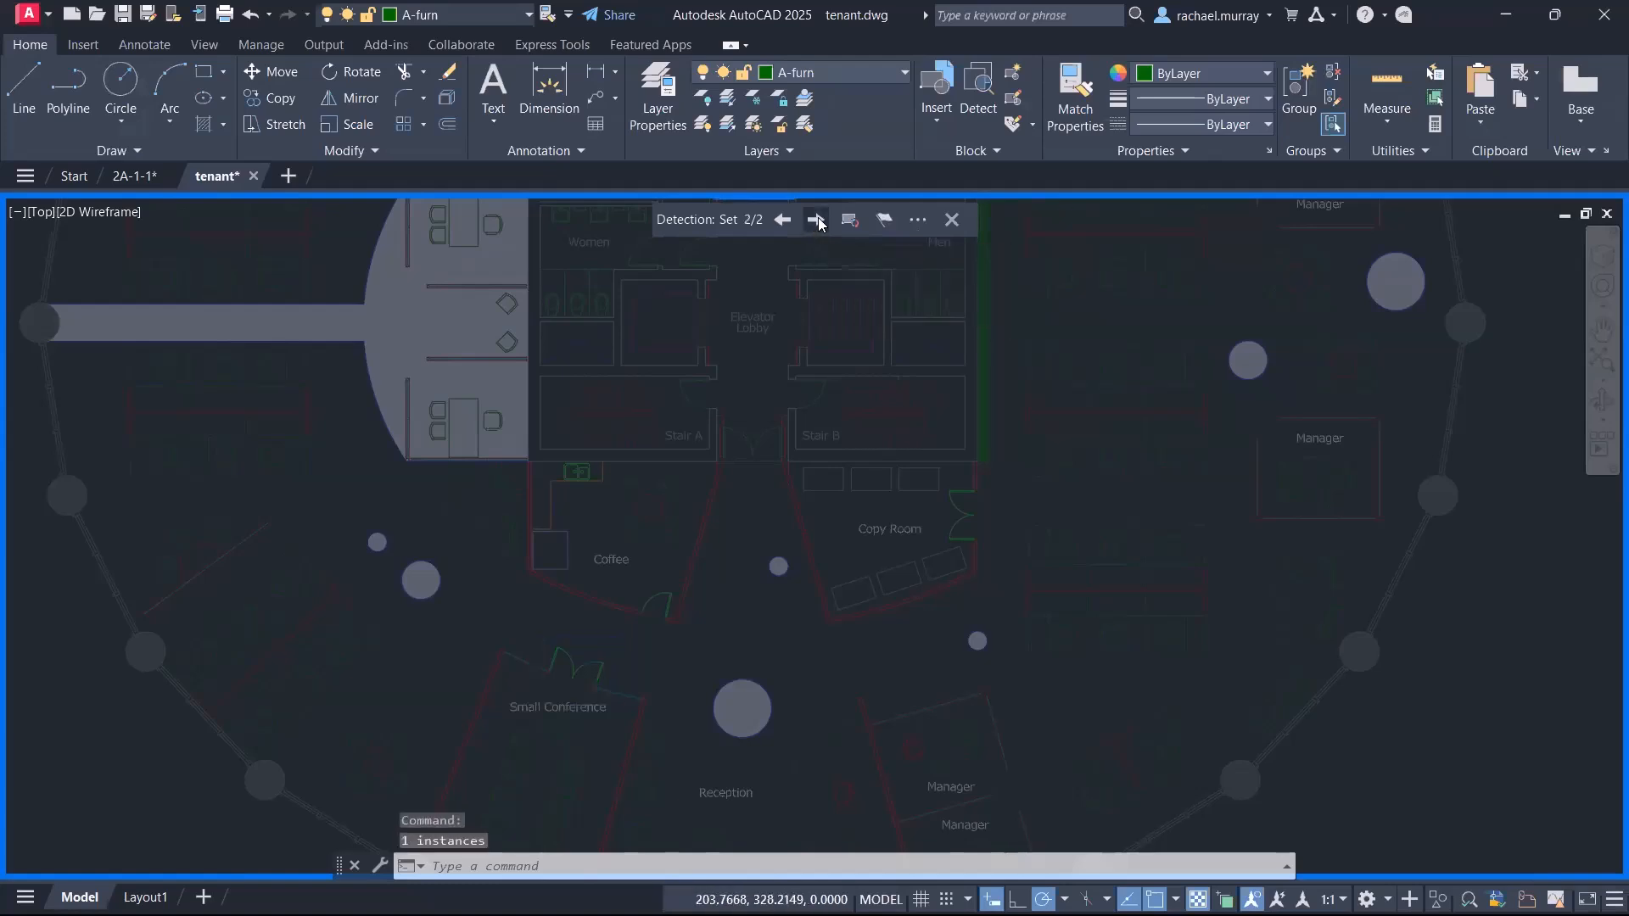
left_click(951, 220)
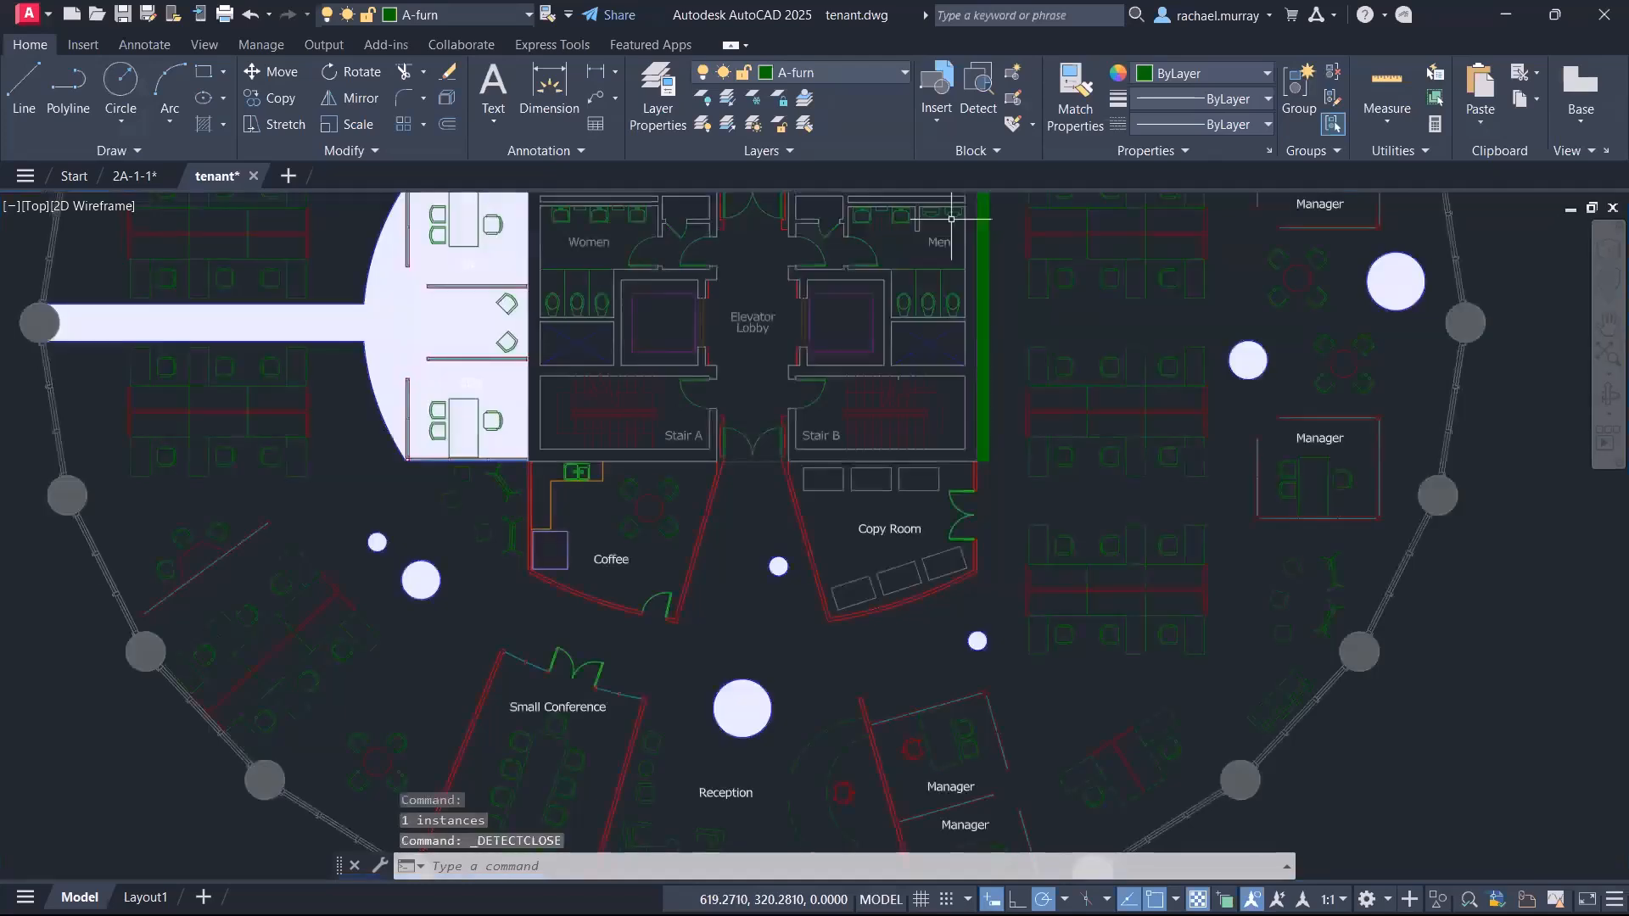
left_click(961, 492)
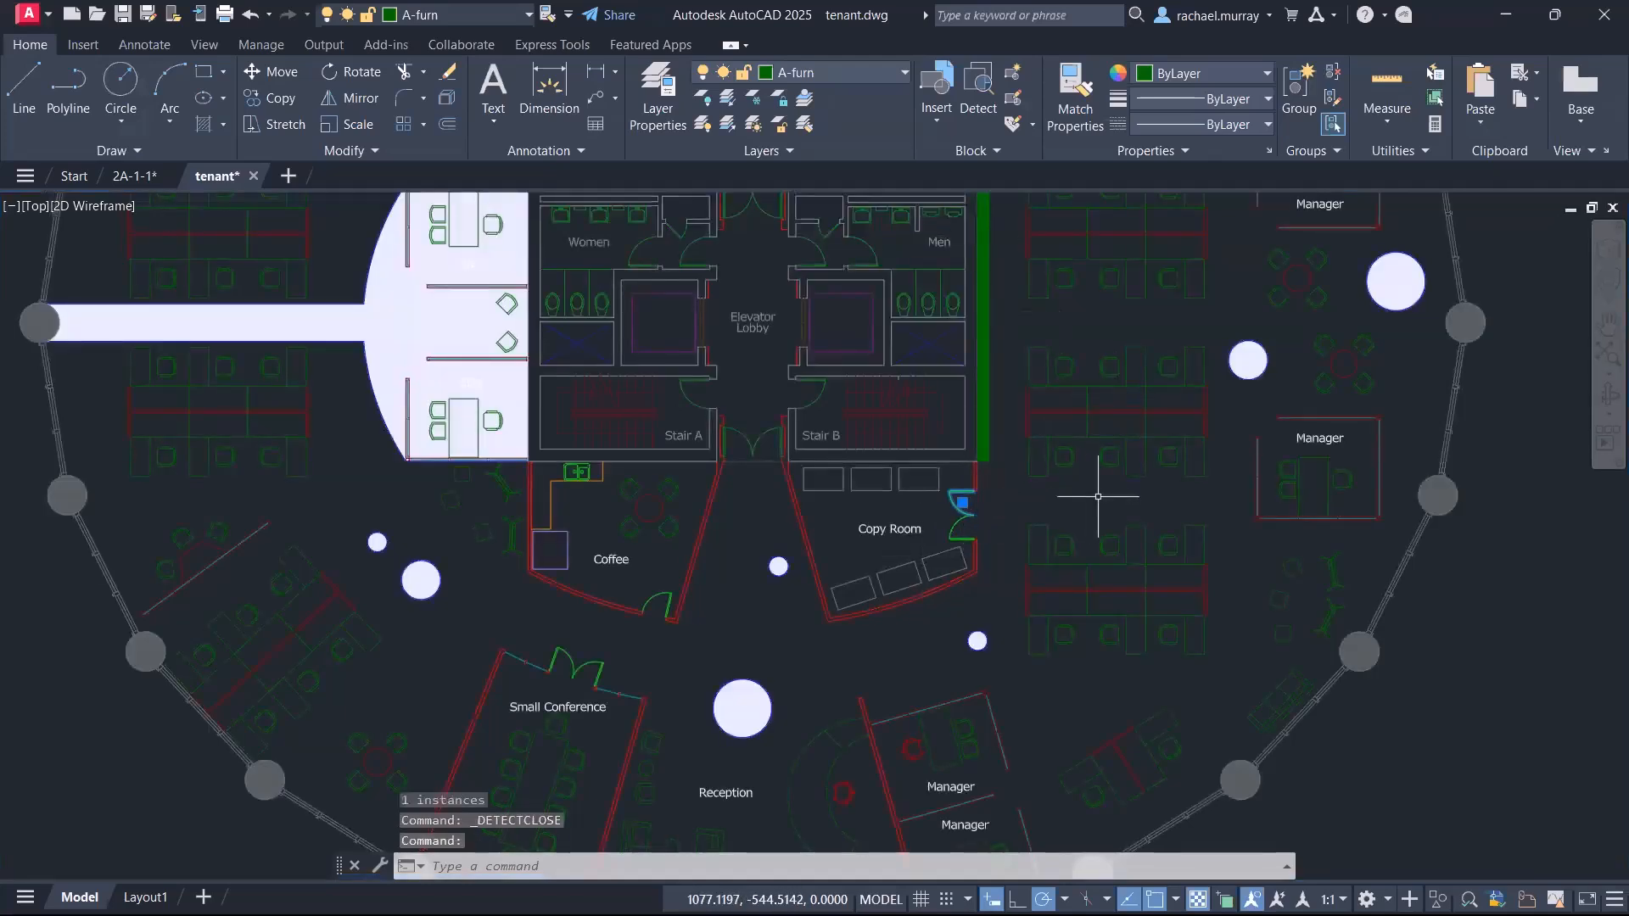
key("alt+Tab")
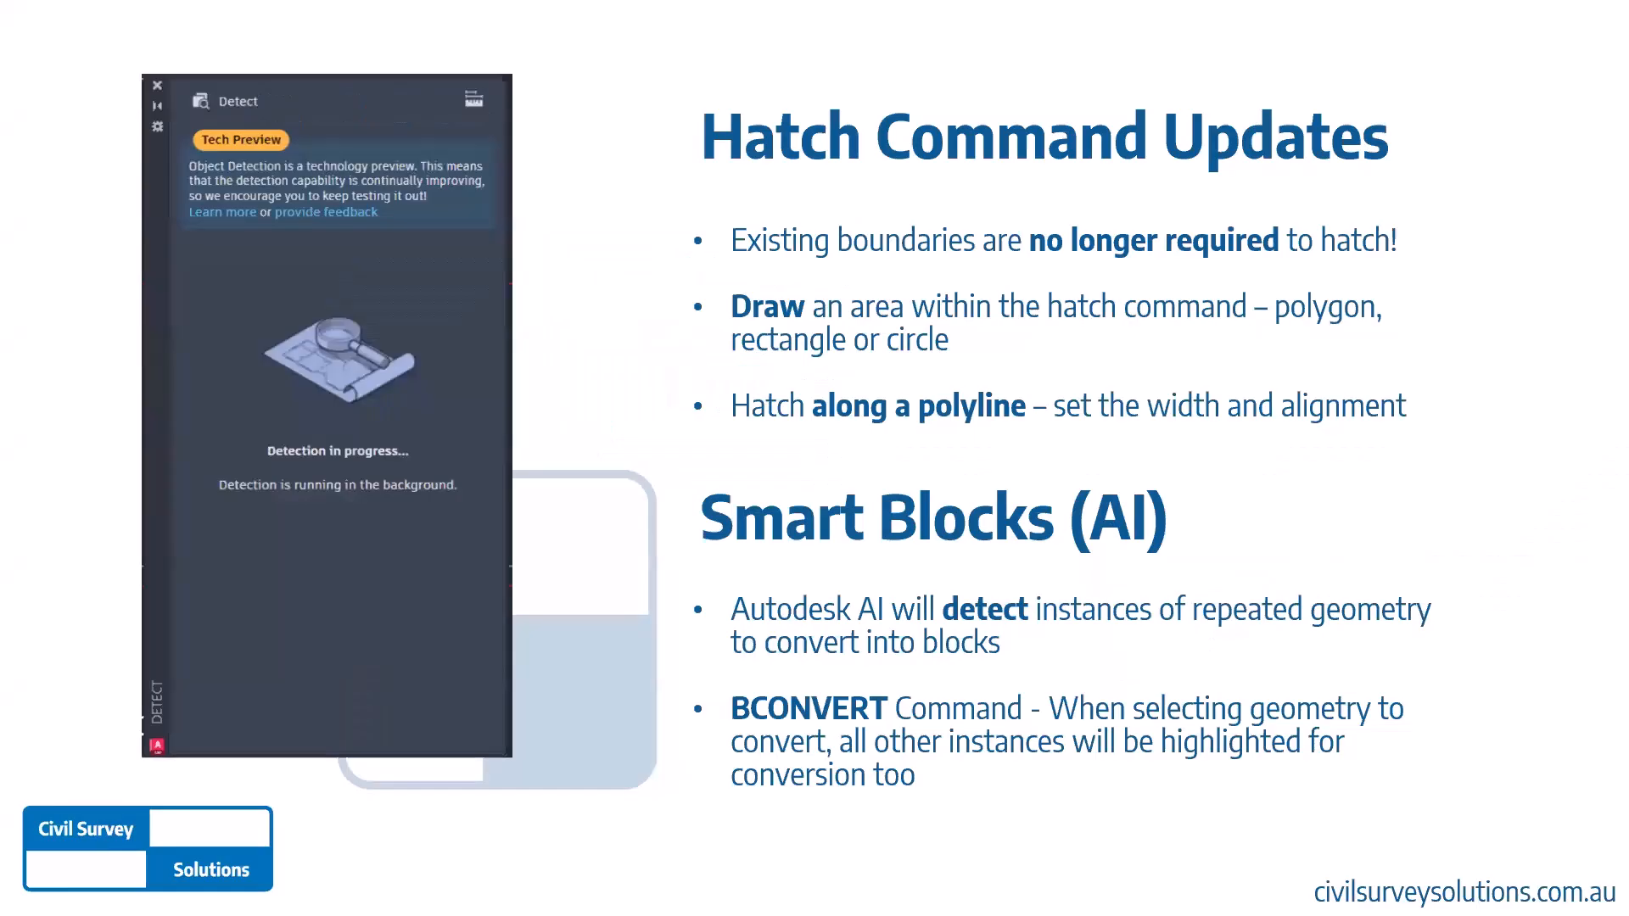
key("Right")
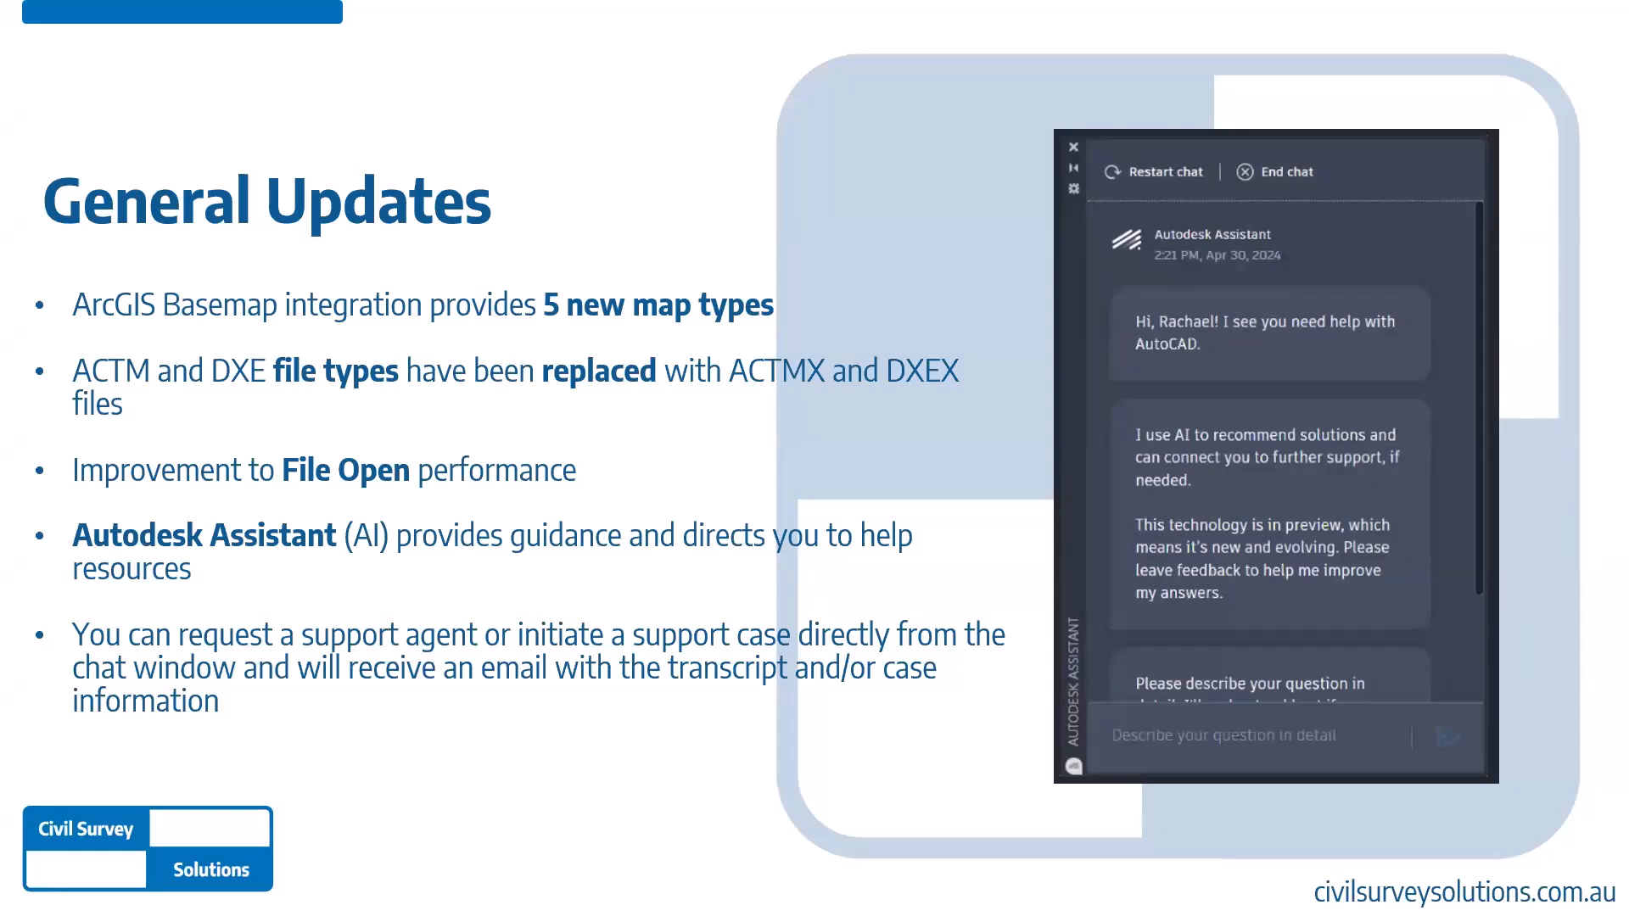
key("alt+Tab")
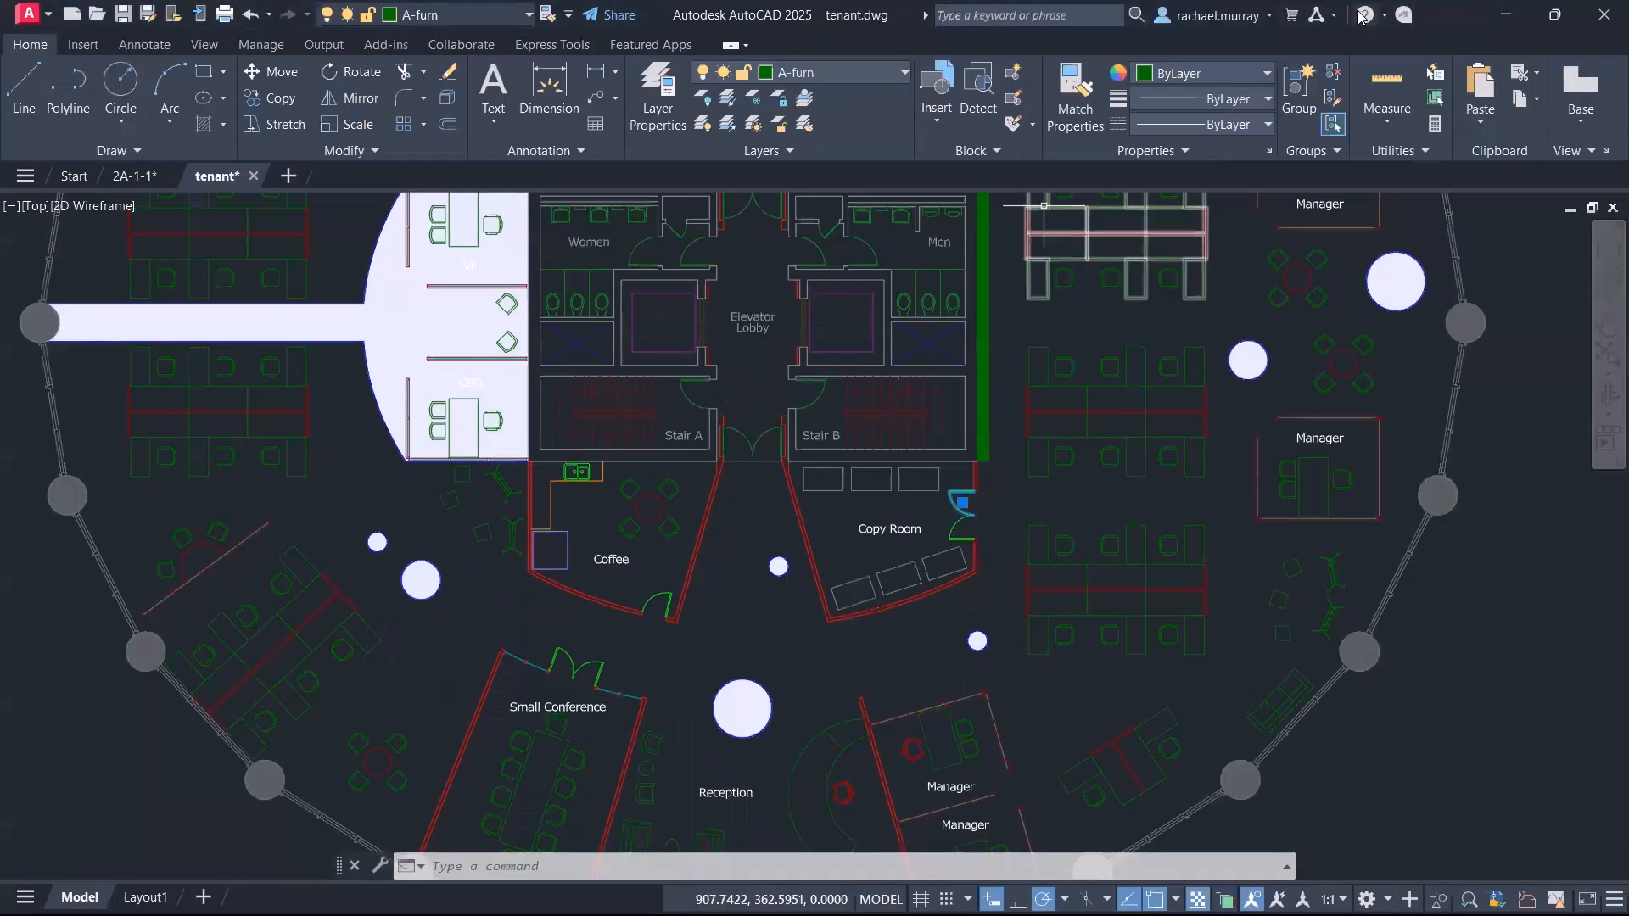
Step: Open the Autodesk Assistant, end the existing chat session and restart it as a fresh chat
left_click(1404, 16)
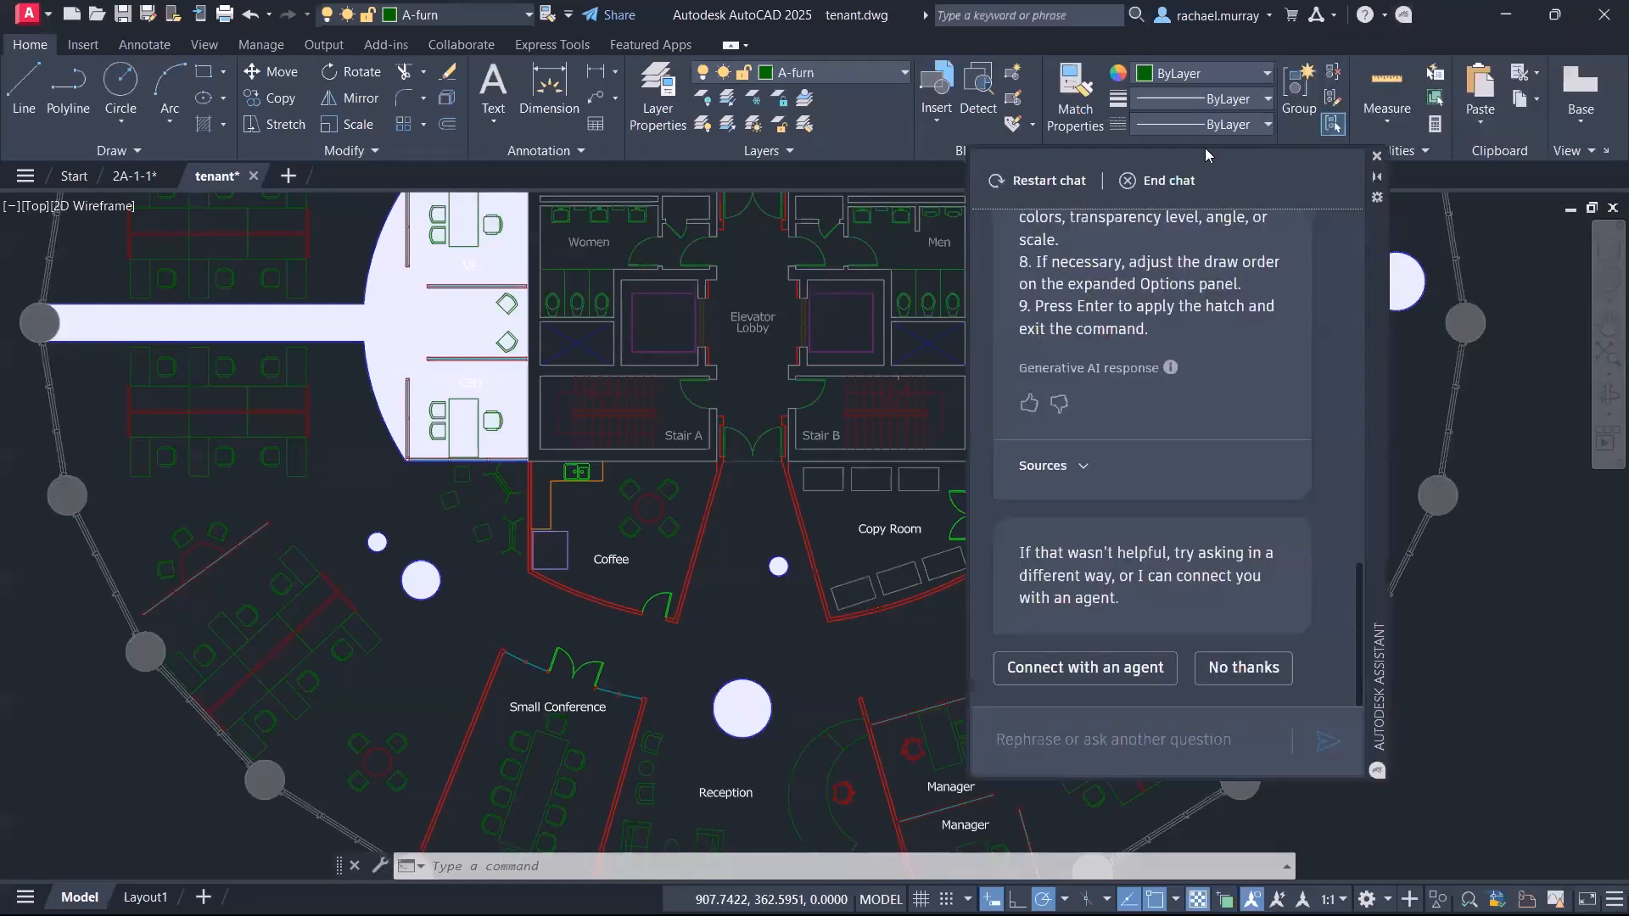
left_click(1158, 181)
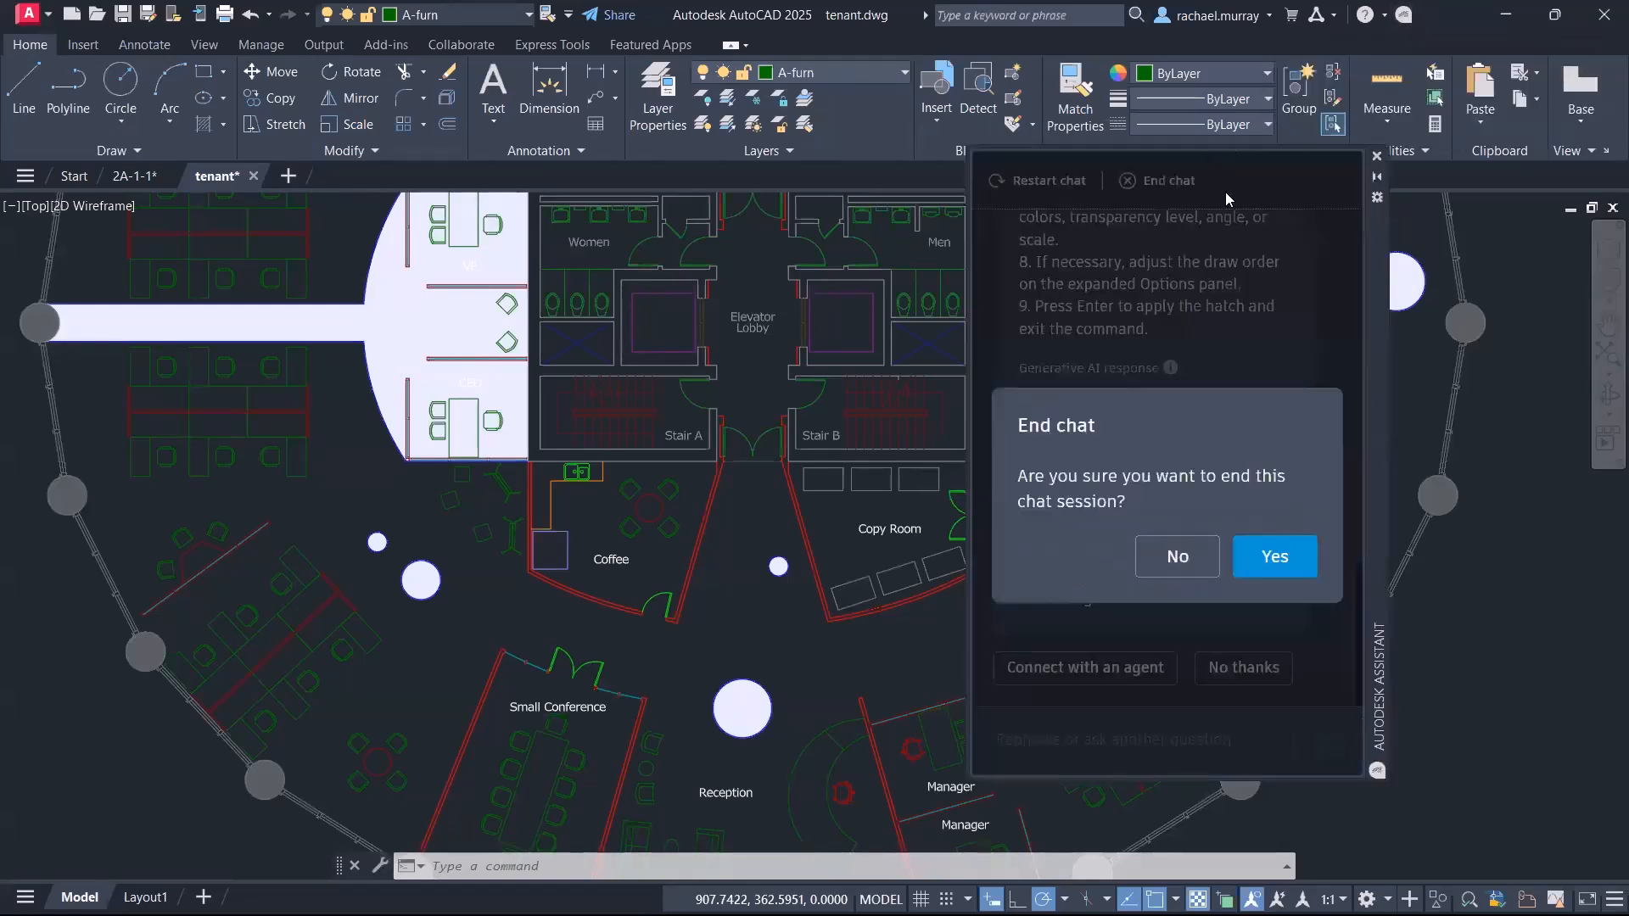
left_click(1268, 559)
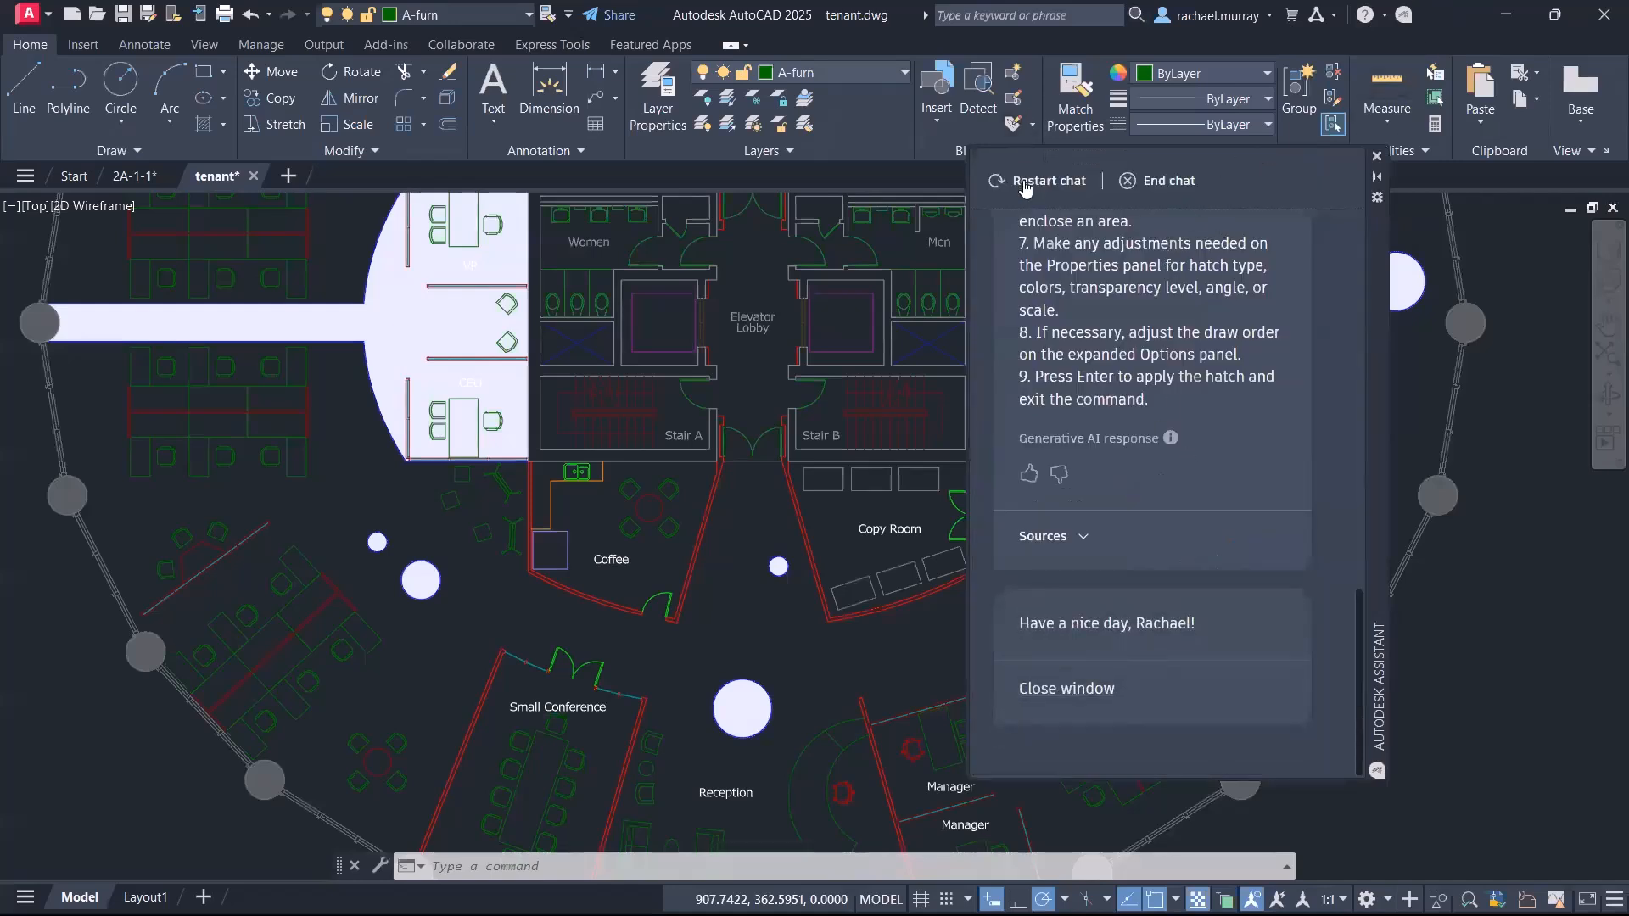
left_click(1028, 180)
left_click(1251, 562)
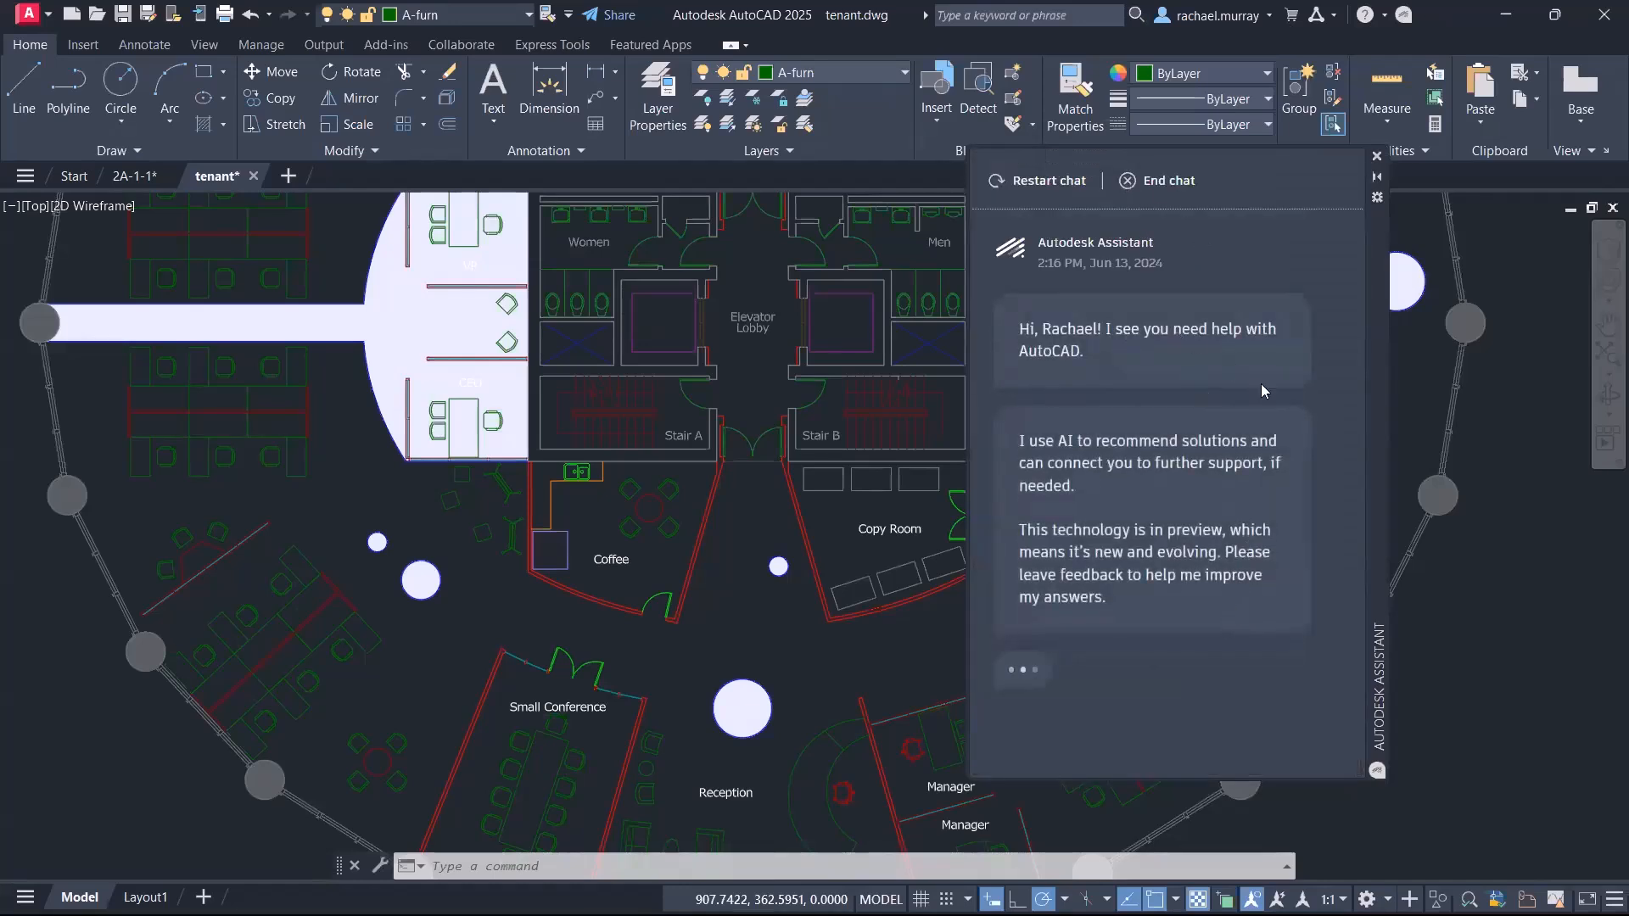
Step: Ask the Autodesk Assistant "How do i hatch a path?" and read through its answer
left_click(1174, 737)
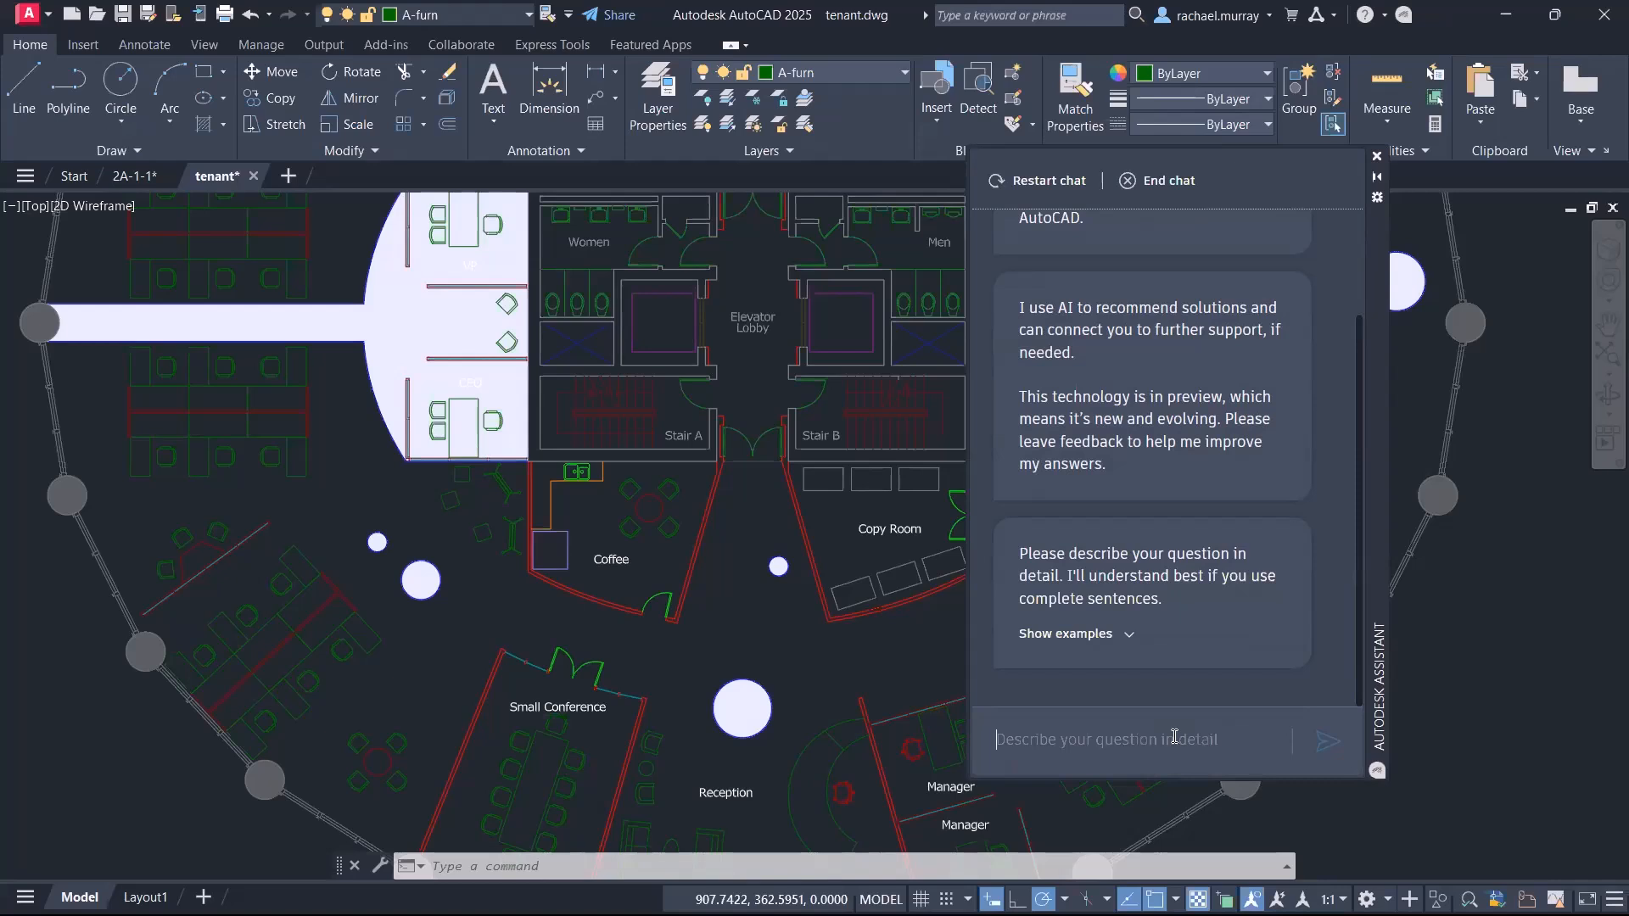
type("How do i hatch ")
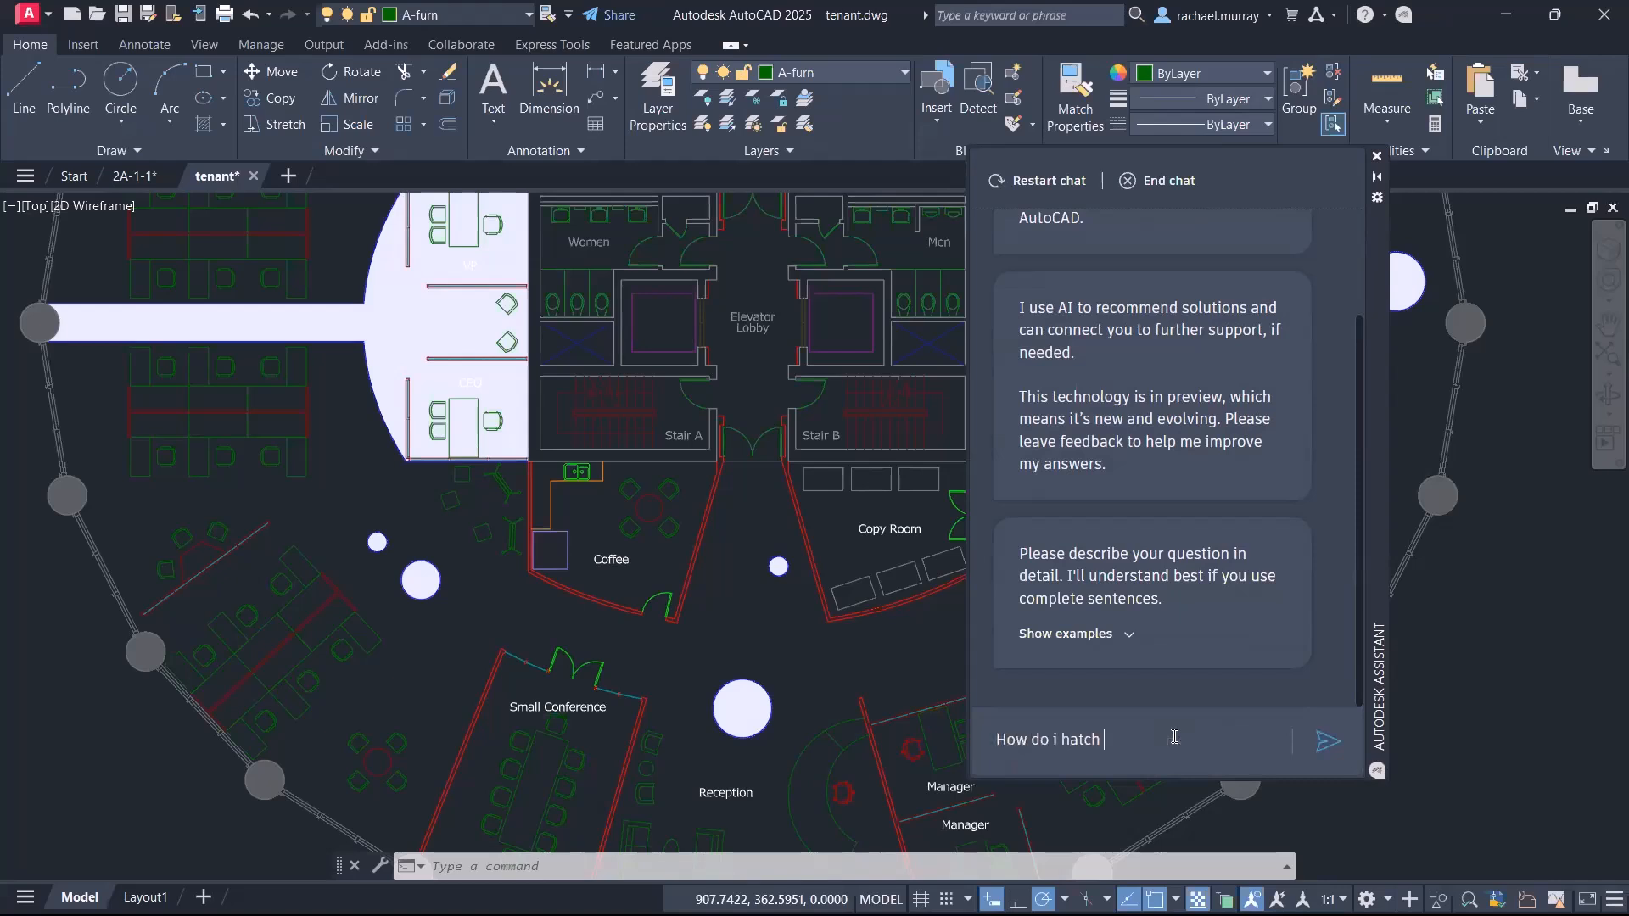
type("a path?")
key("Return")
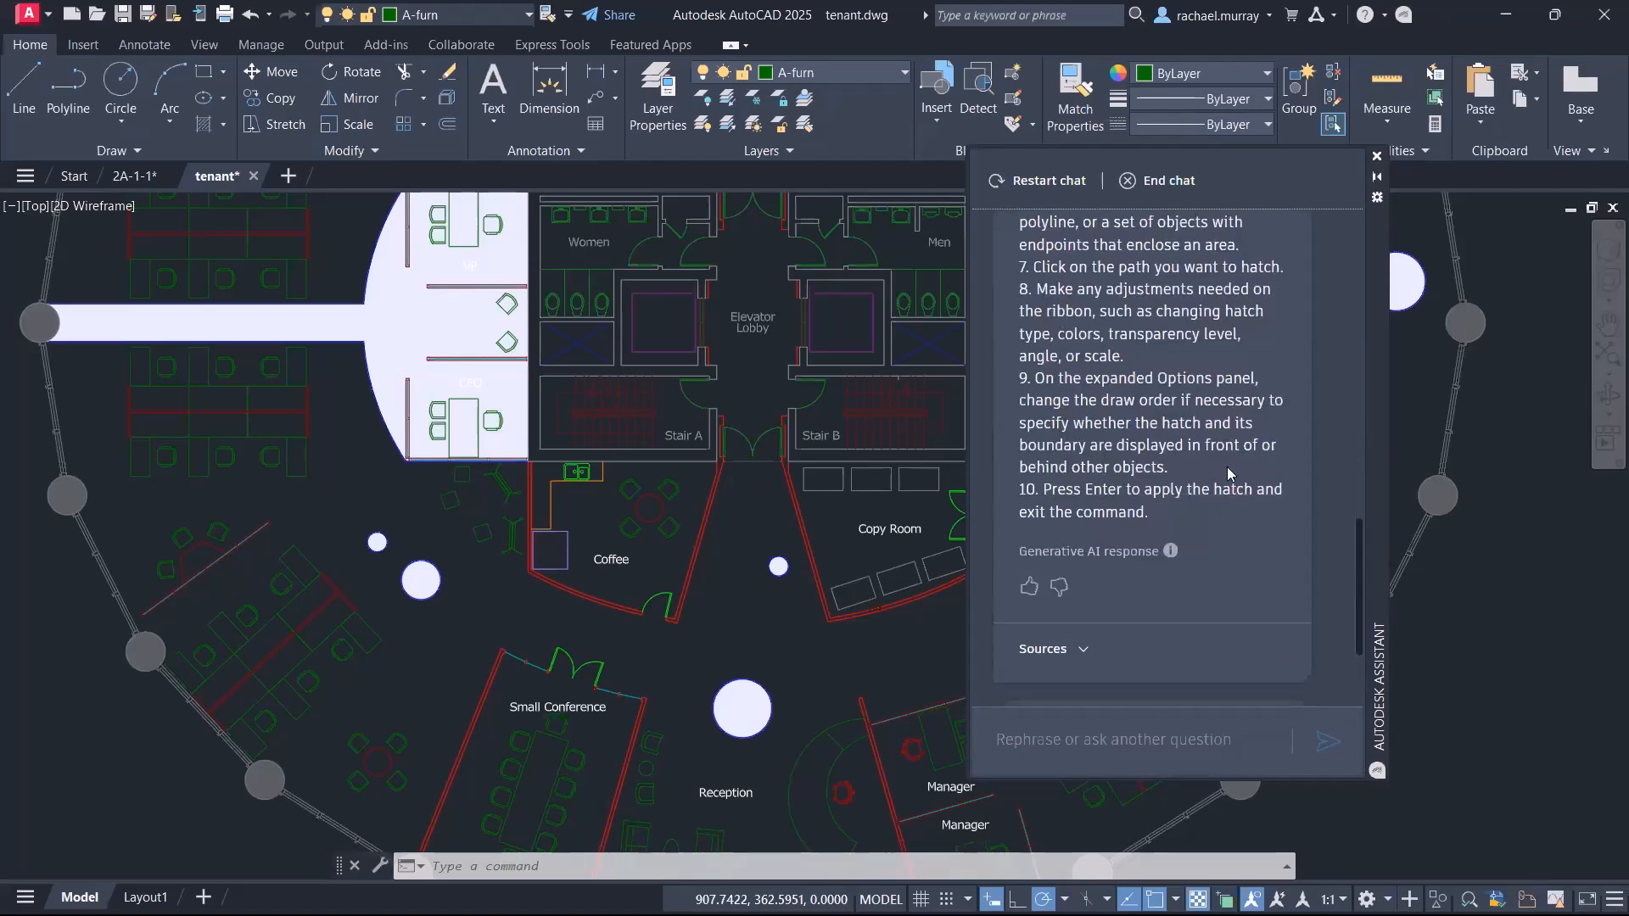
scroll(1228, 436, "up", 3)
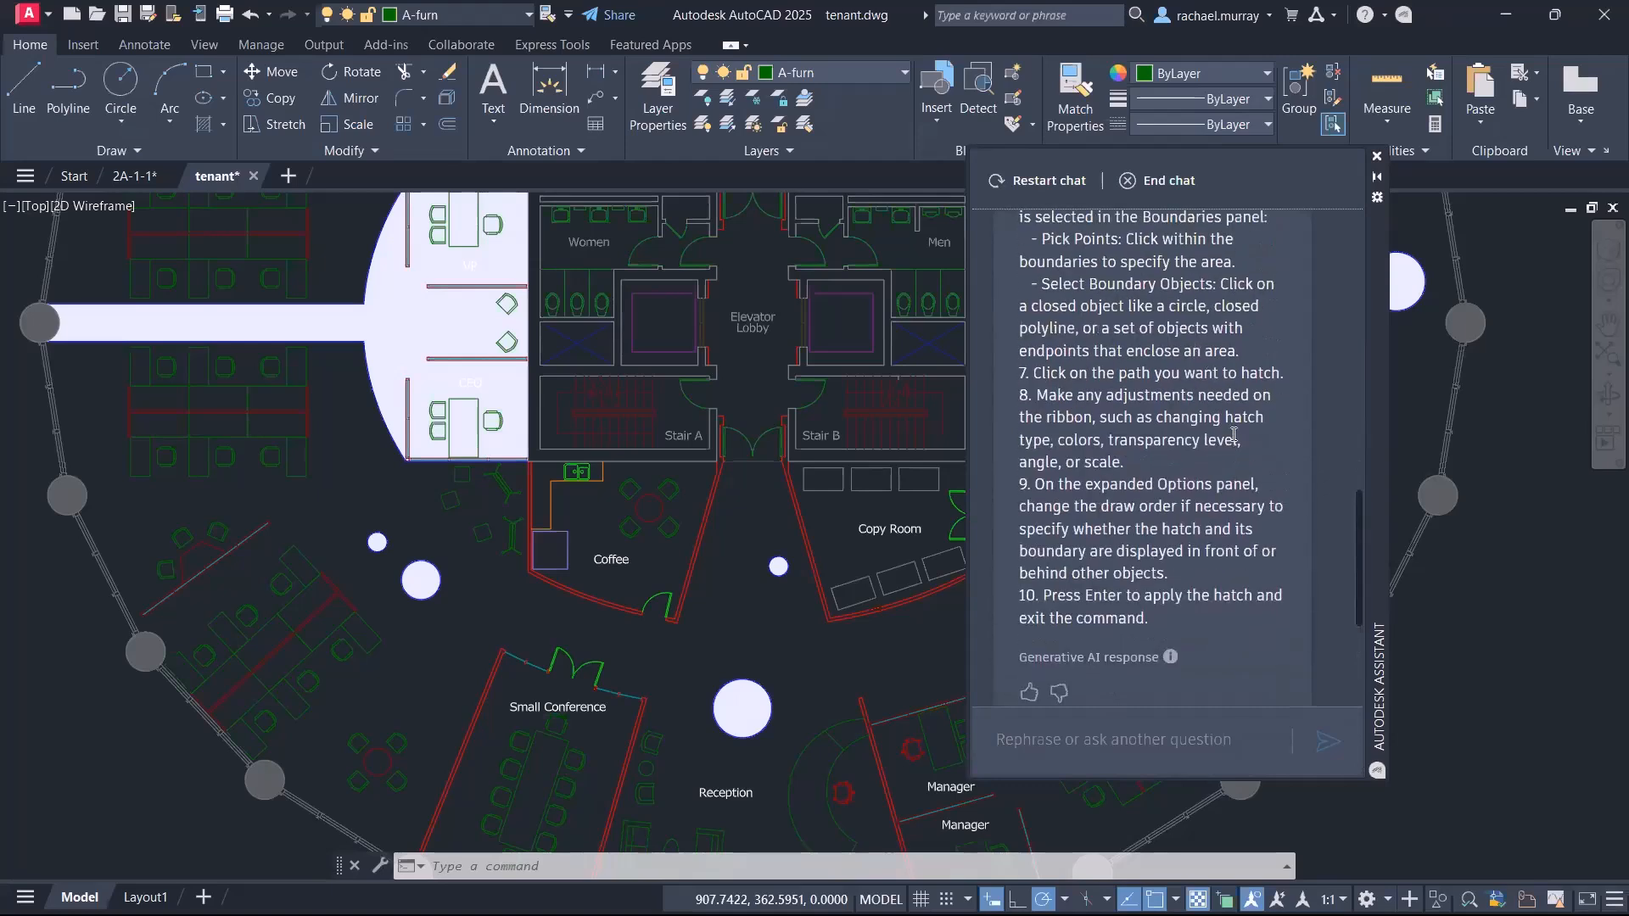
scroll(1266, 433, "down", 3)
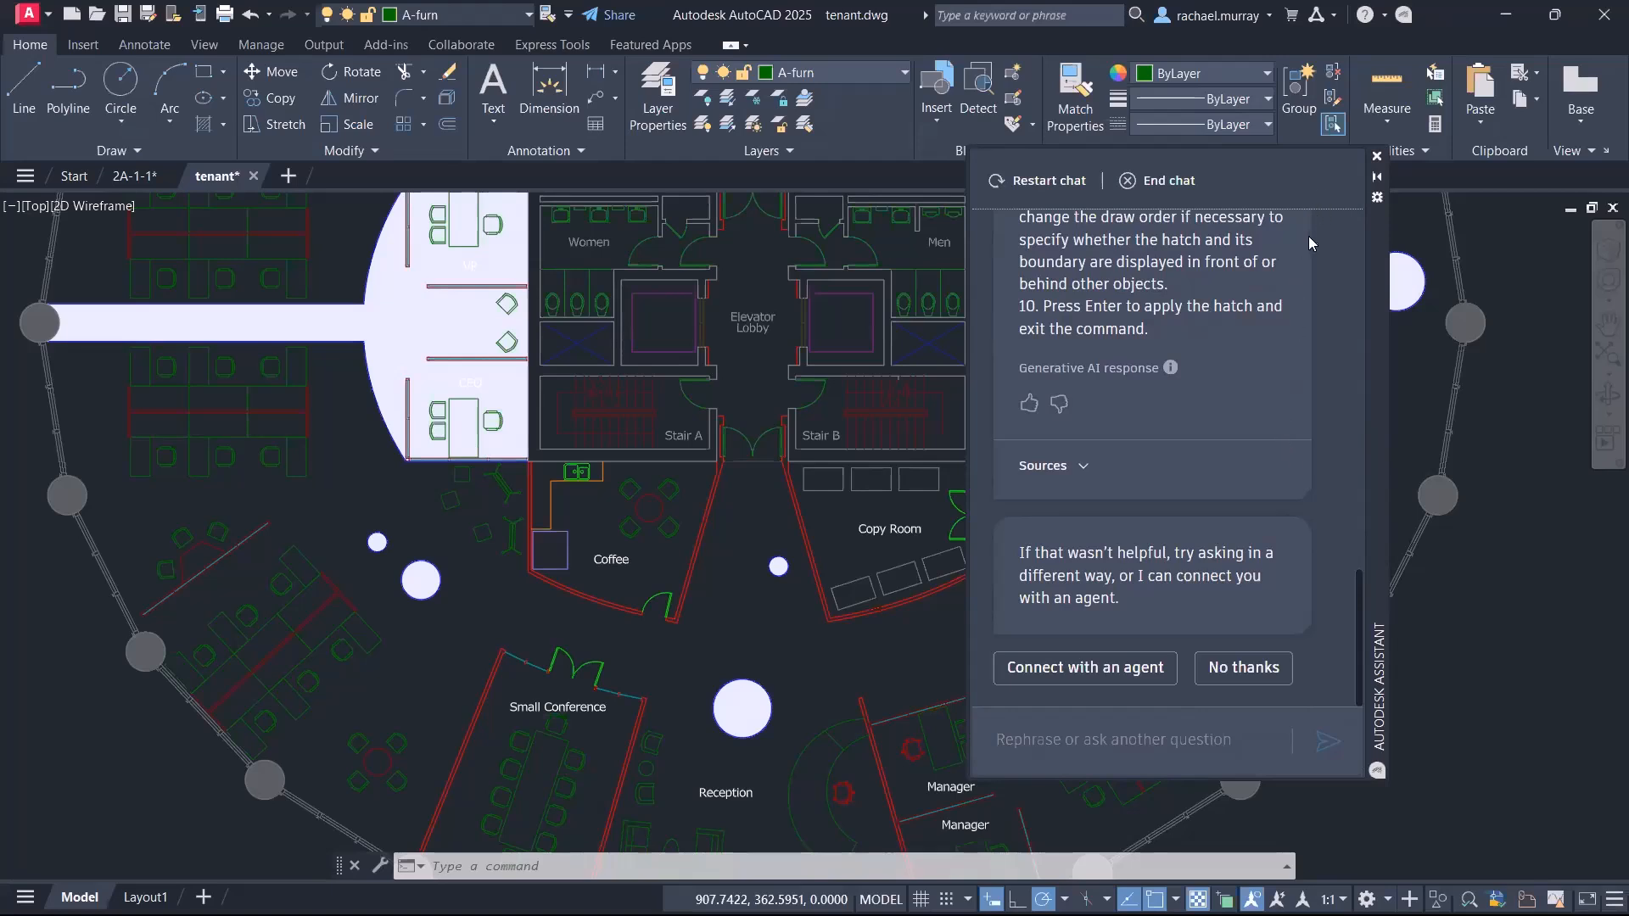
key("alt+Tab")
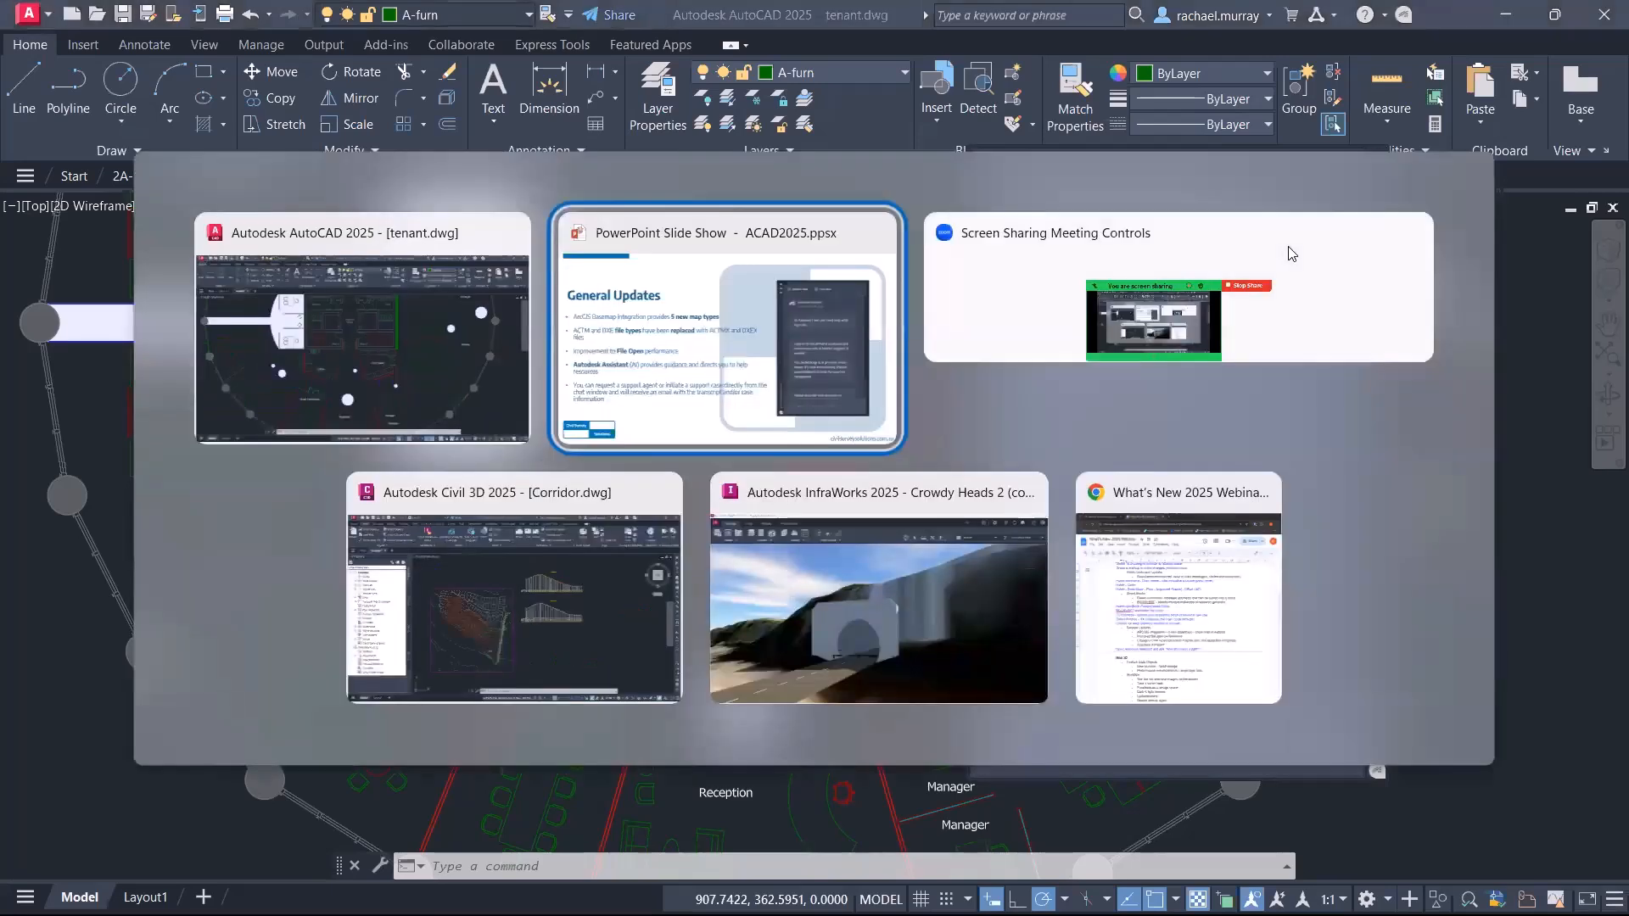
key("Right")
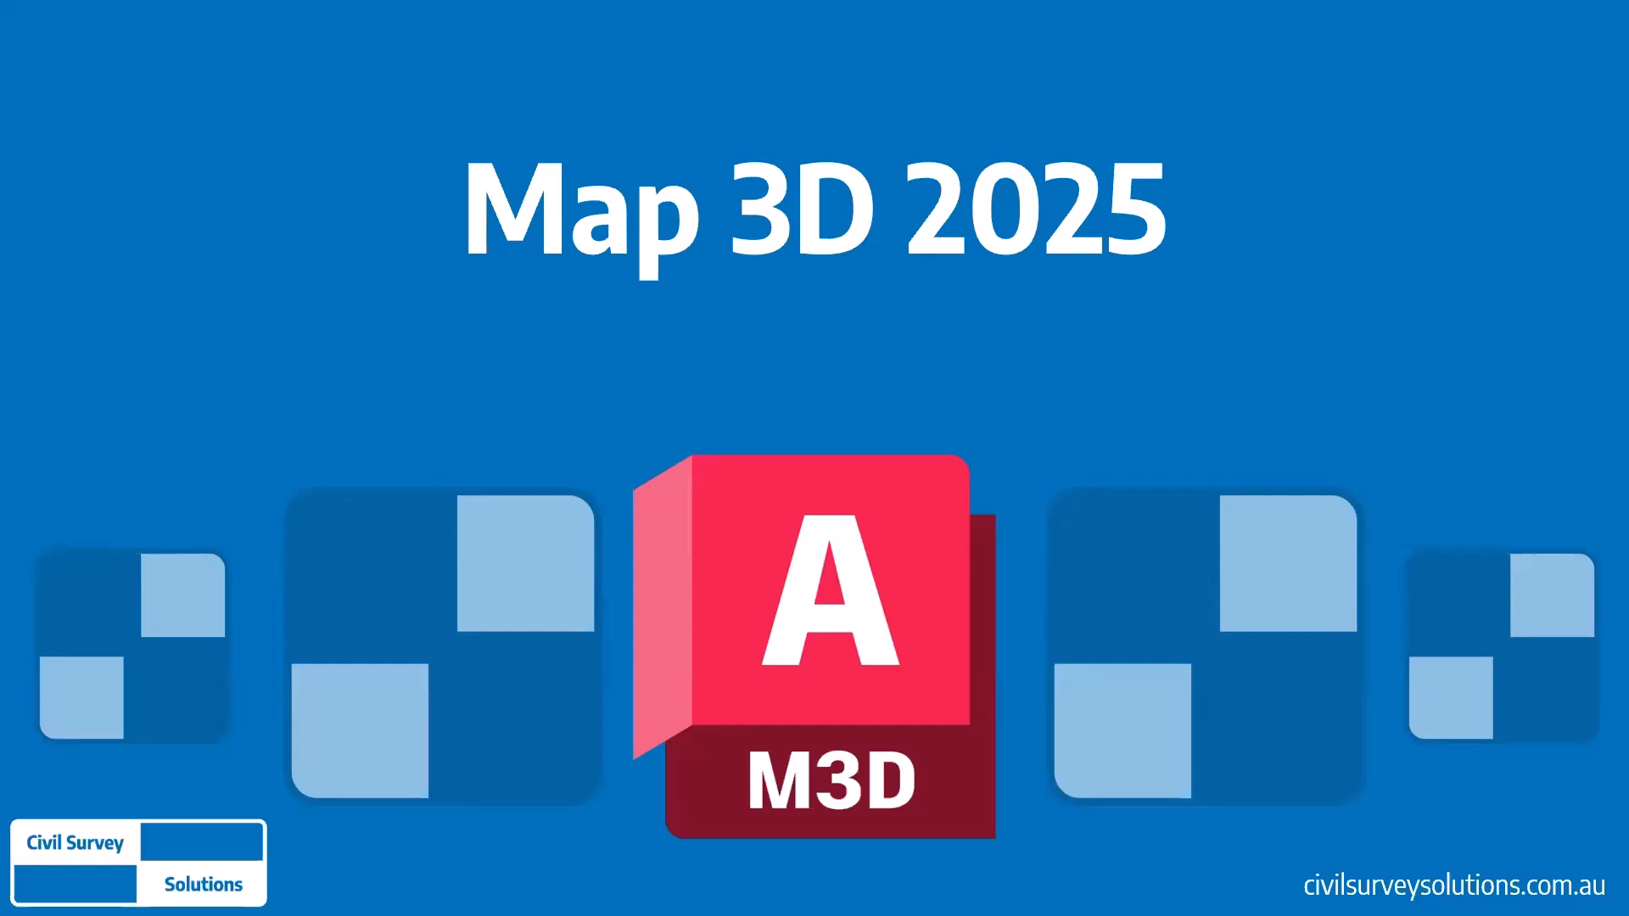
key("Right")
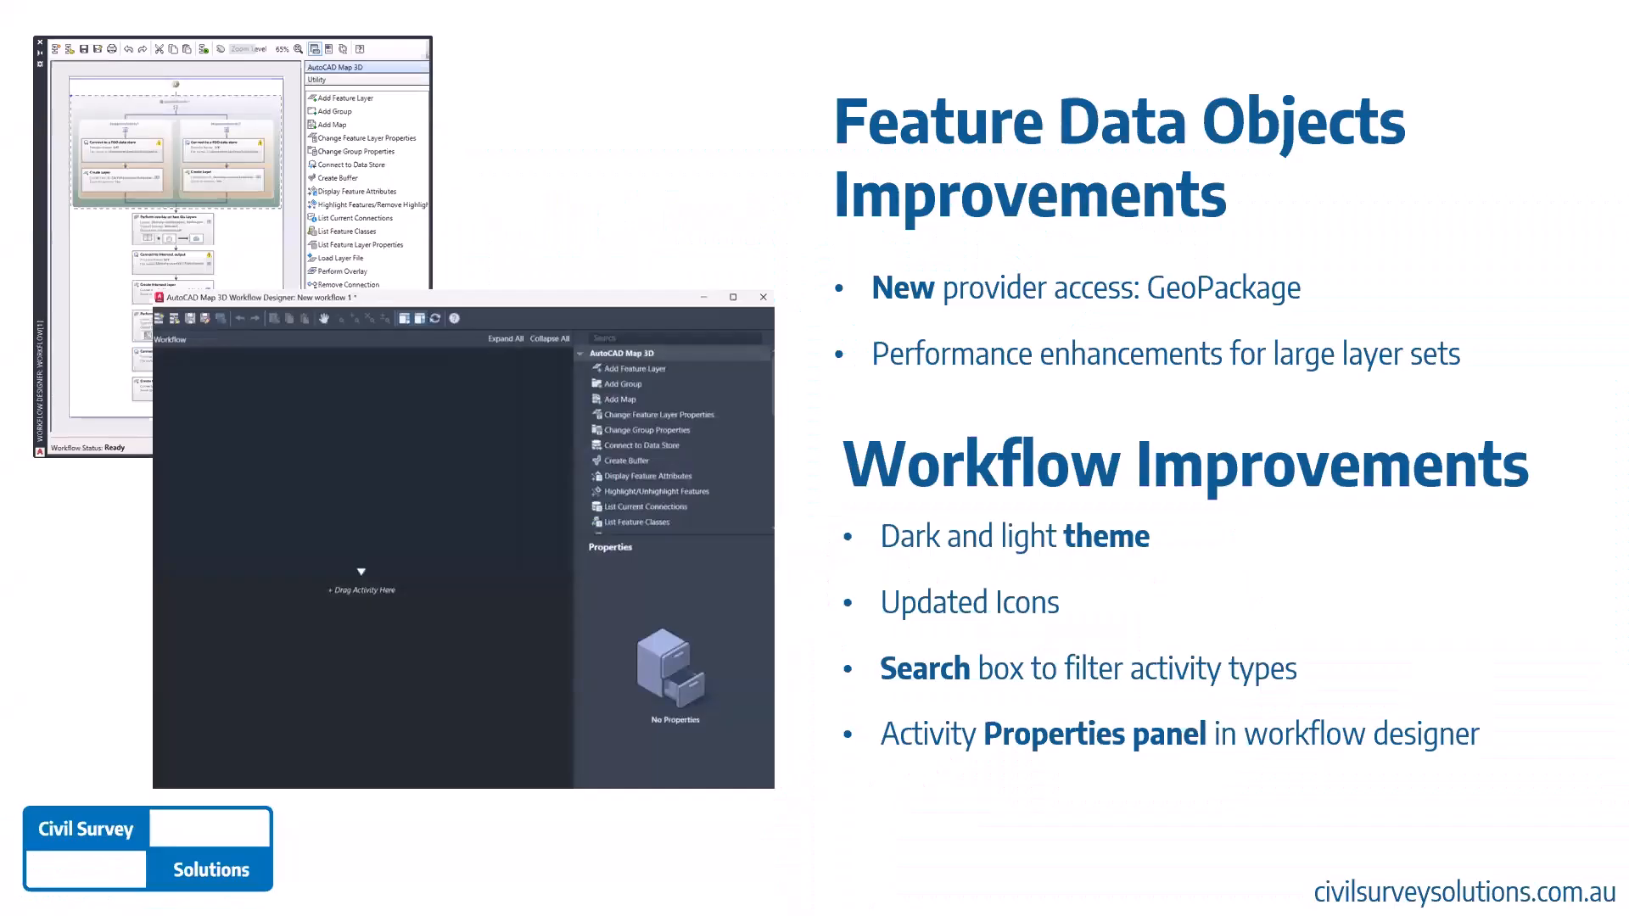